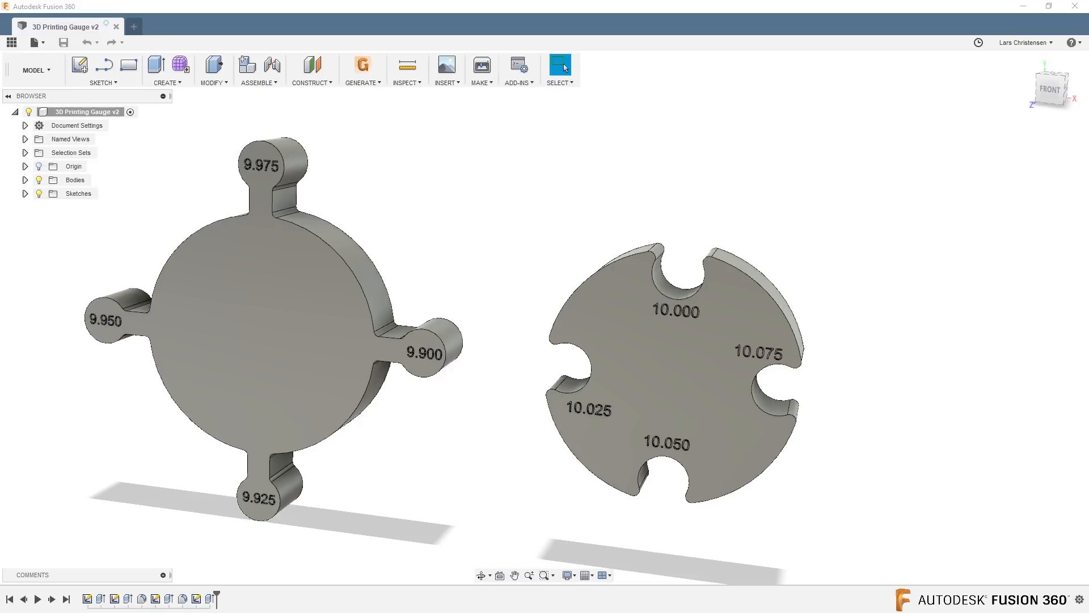
# Step: Create a new blank design
pyautogui.click(427, 162)
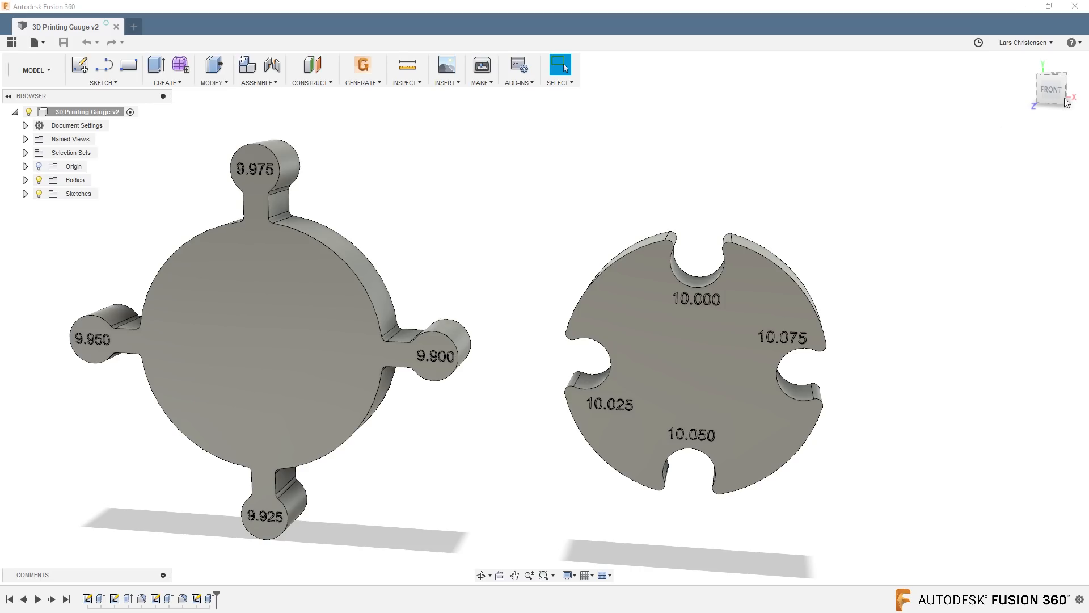
pyautogui.click(1049, 88)
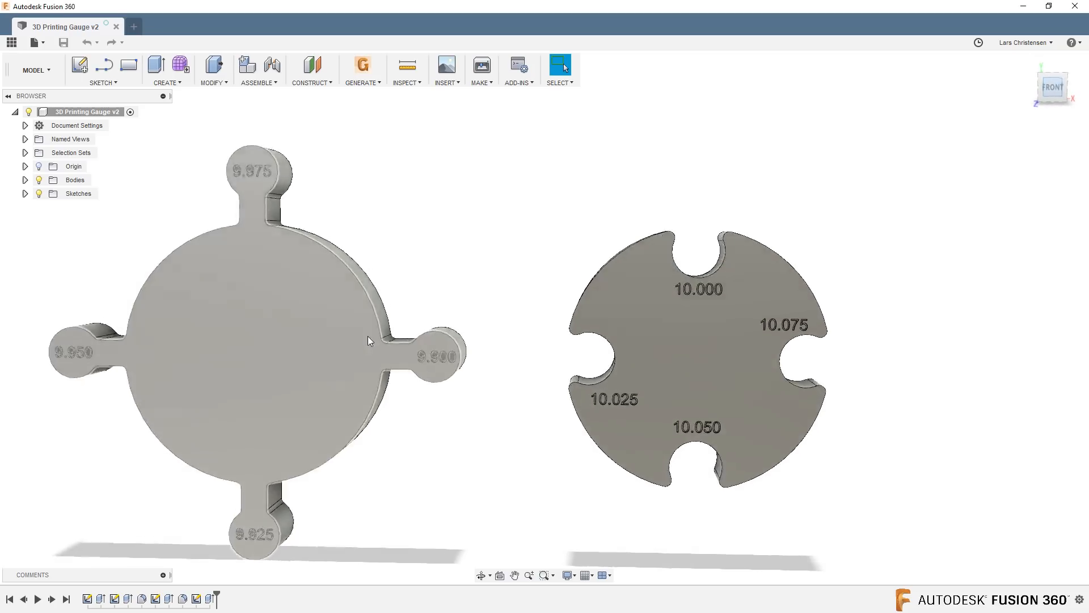
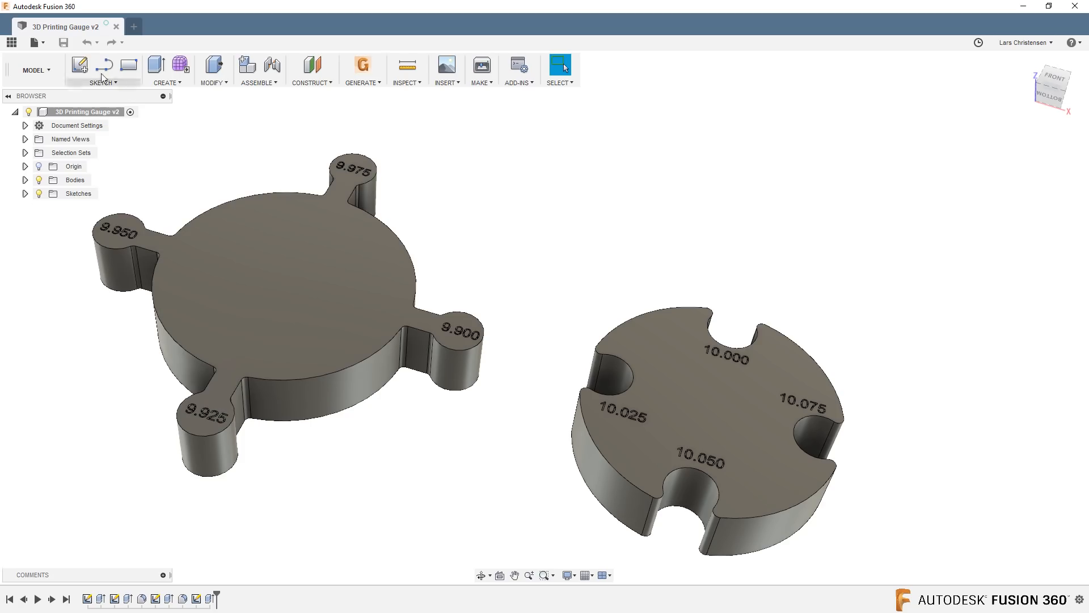
pyautogui.click(135, 28)
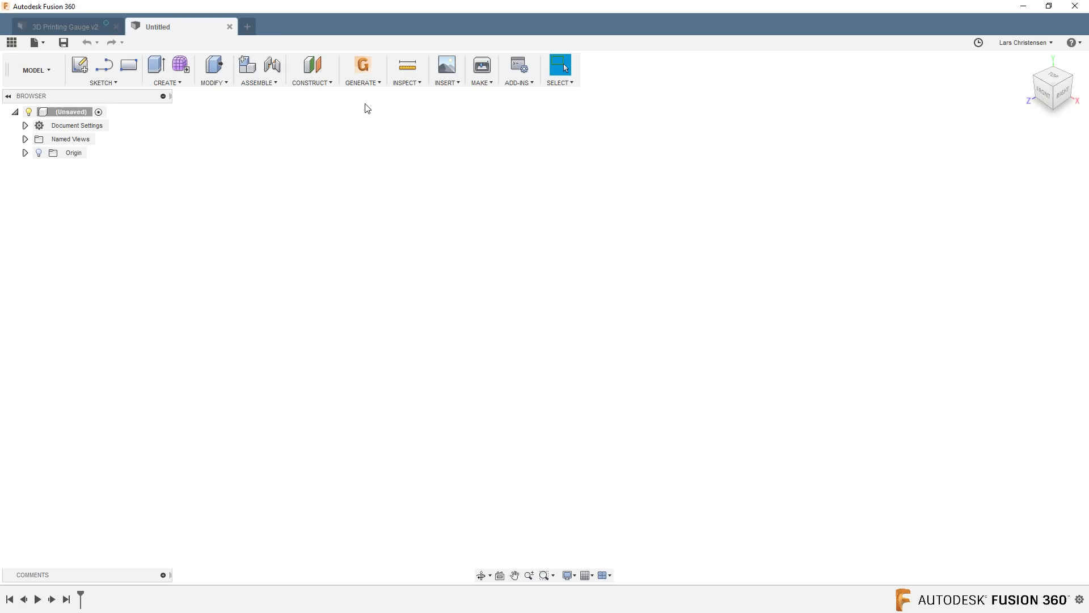
pyautogui.click(80, 66)
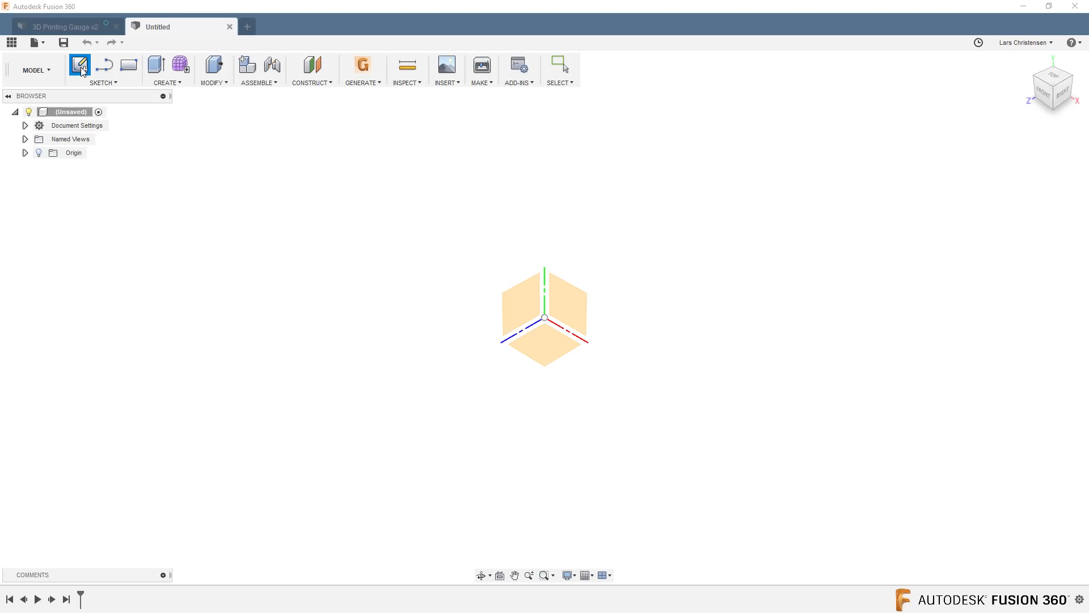
pyautogui.click(568, 304)
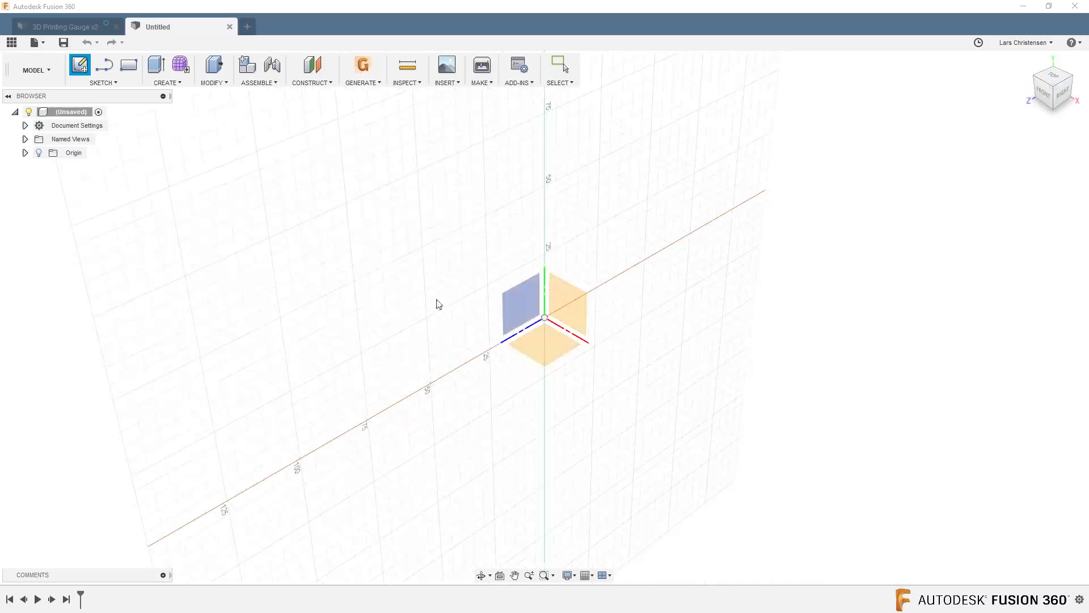
pyautogui.press('Escape')
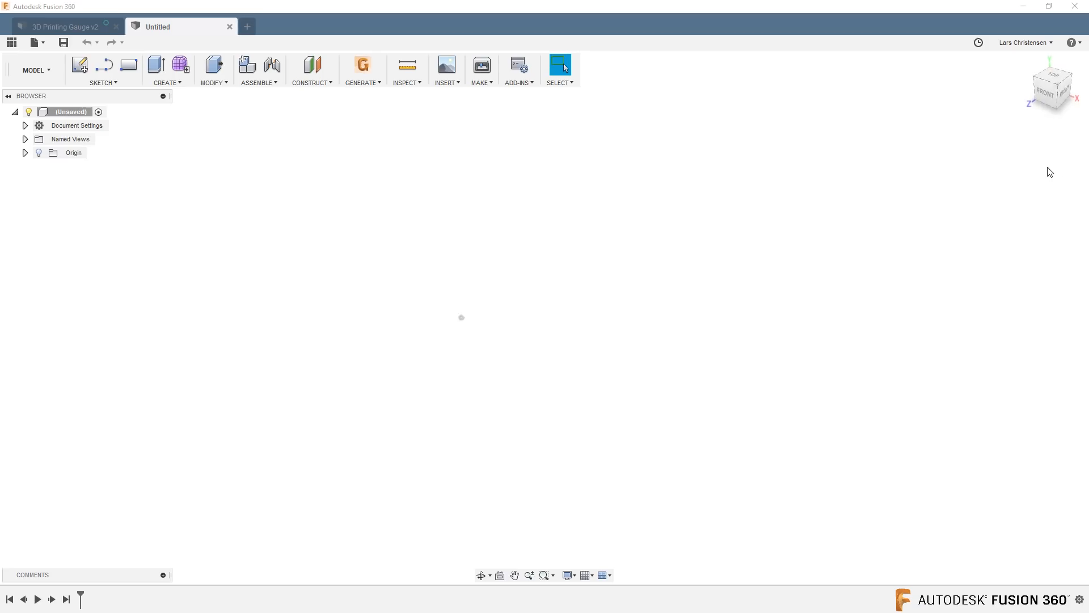
# Step: Set the default modeling orientation to Z up in the preferences and open another new design that uses it
pyautogui.click(1045, 90)
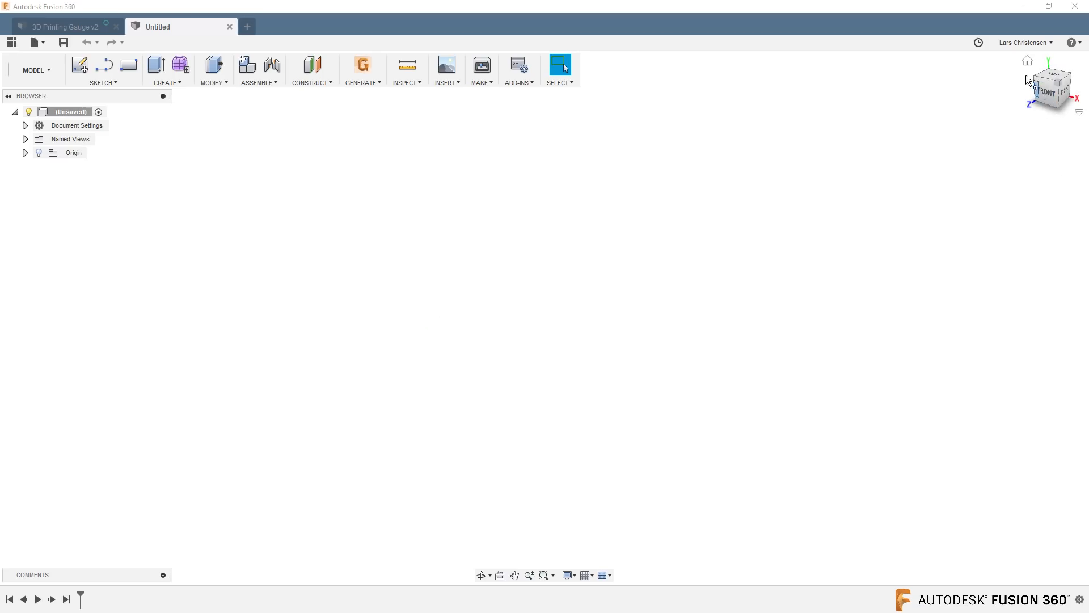
pyautogui.click(1020, 43)
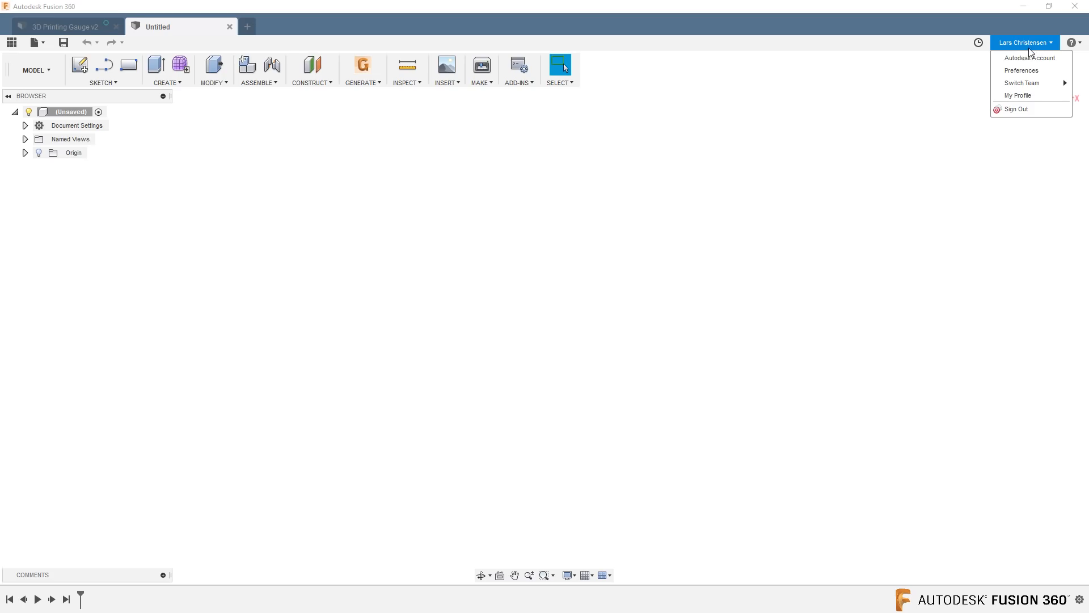
pyautogui.click(1031, 68)
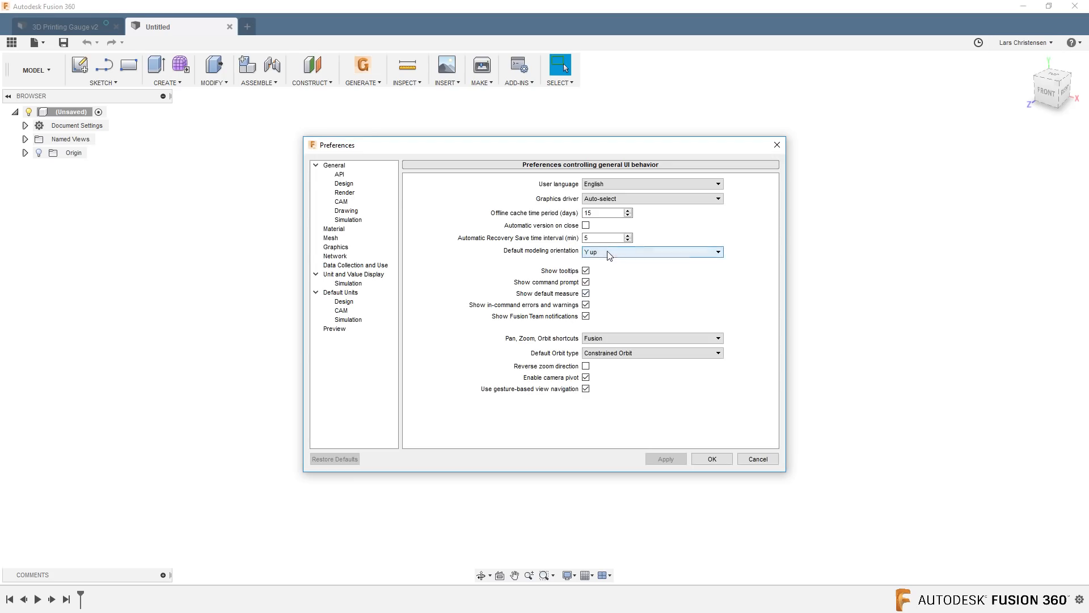
pyautogui.click(609, 253)
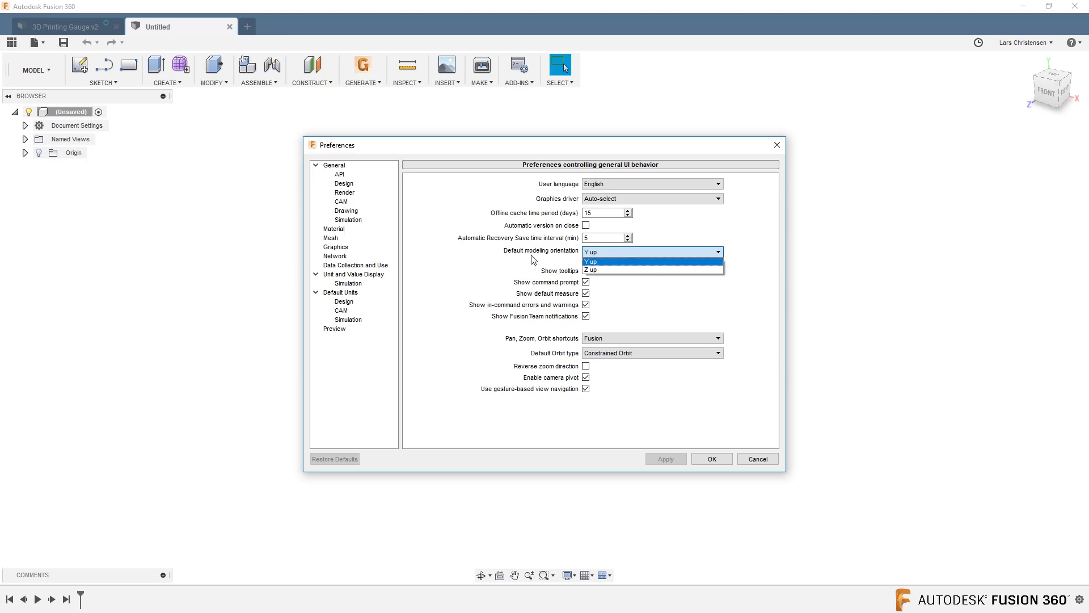
pyautogui.click(624, 271)
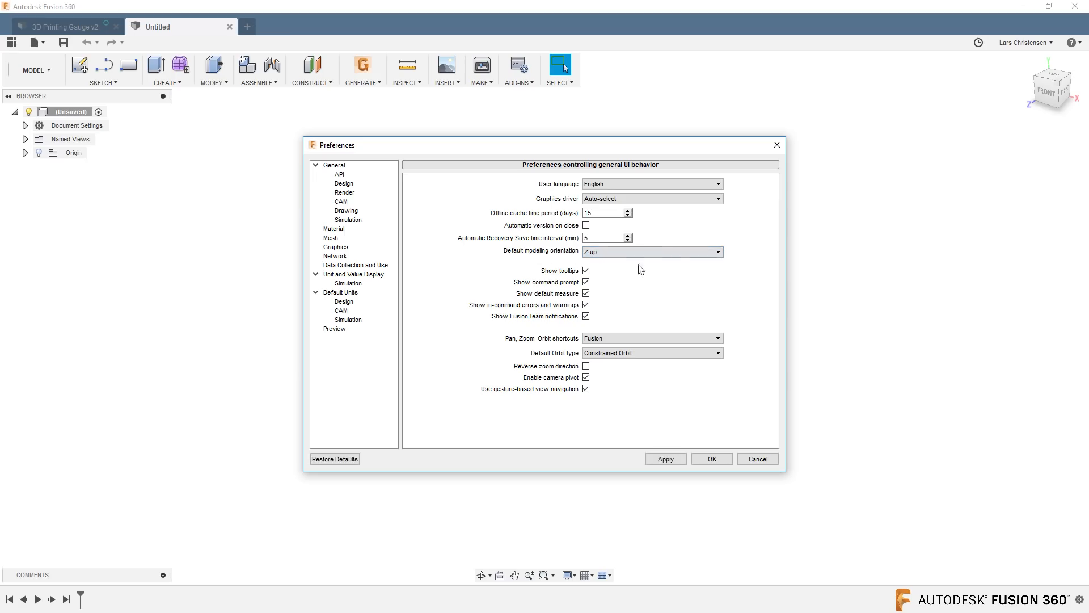
pyautogui.click(661, 461)
pyautogui.click(707, 462)
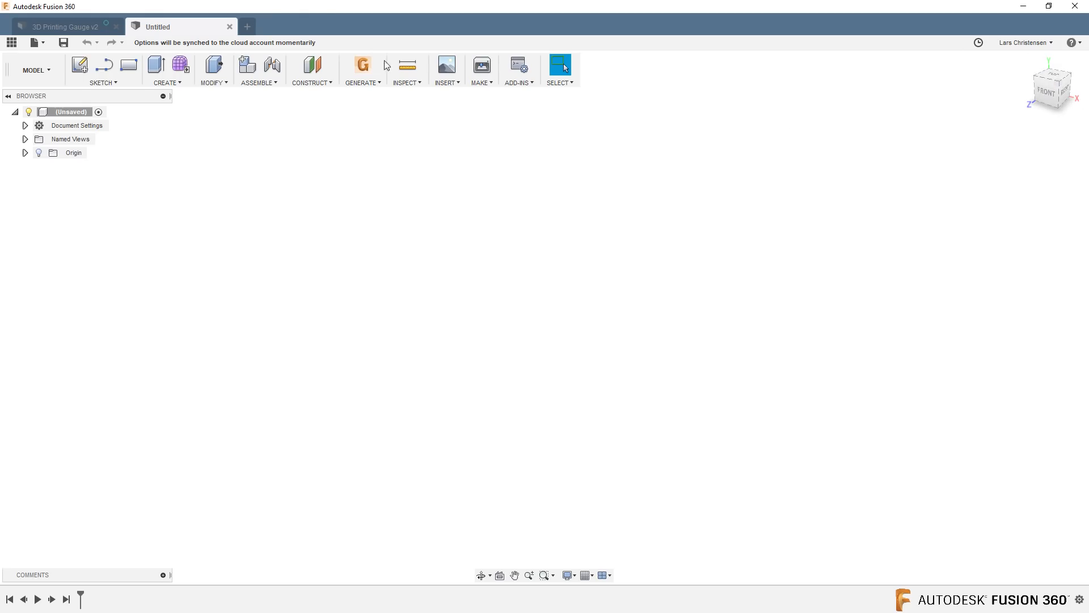
pyautogui.click(248, 27)
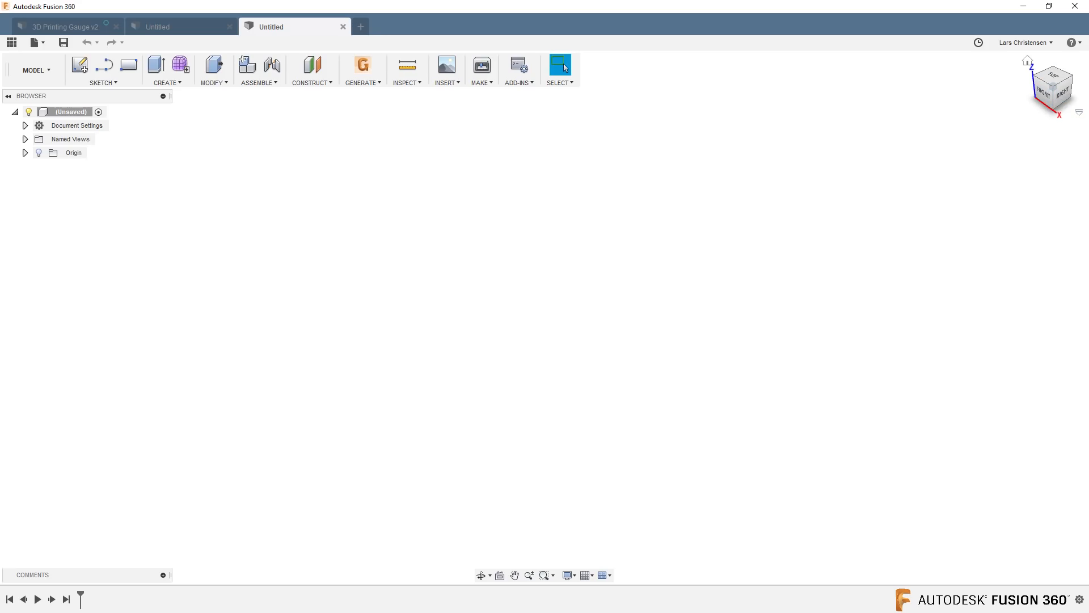
# Step: Return to the first untitled design and start a sketch on the vertical front plane
pyautogui.click(200, 28)
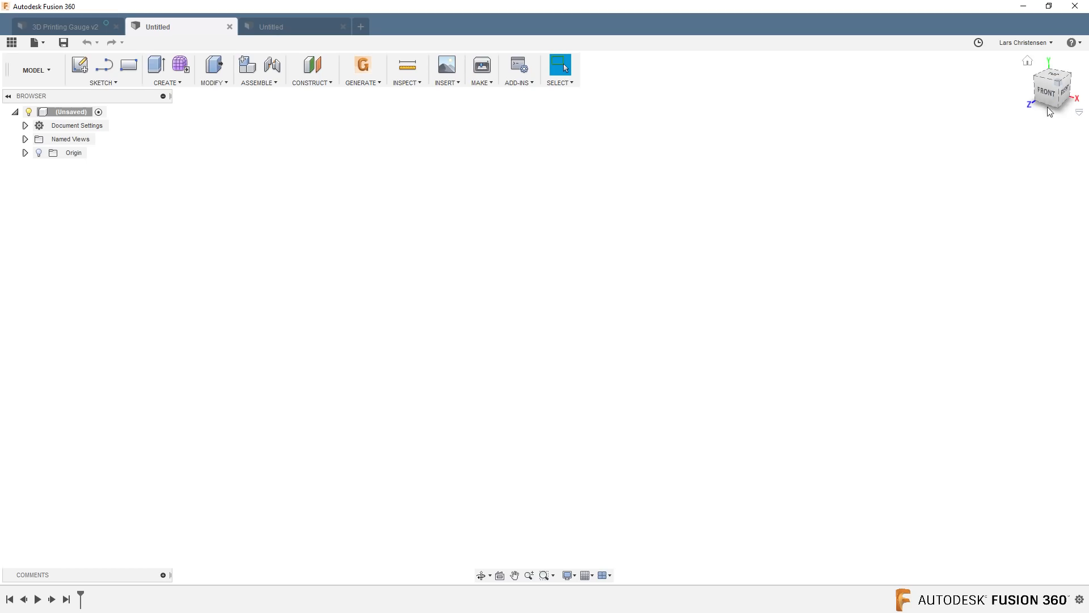
pyautogui.click(81, 65)
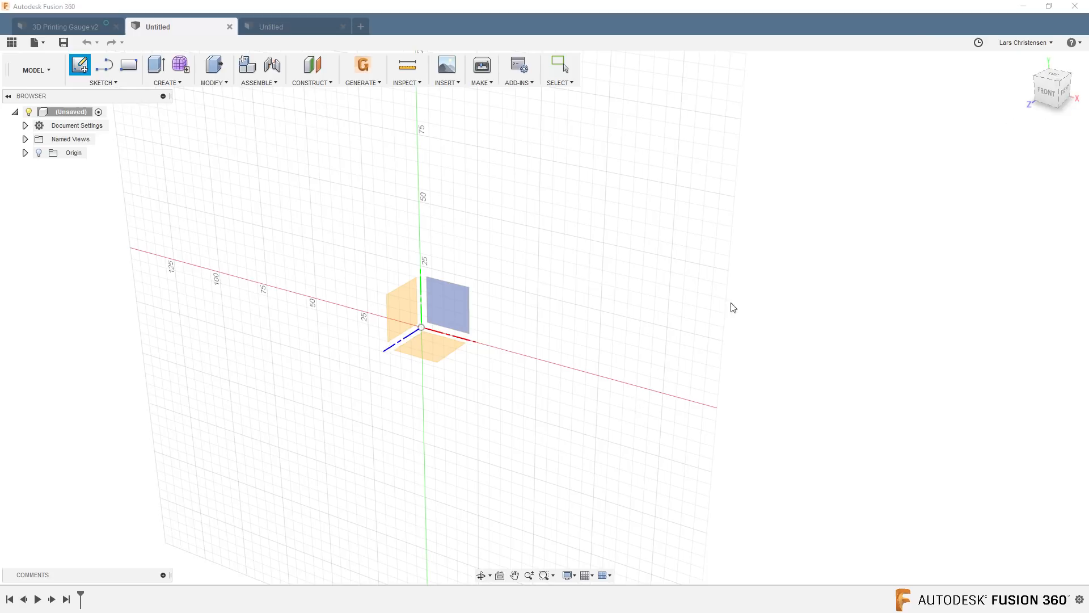
pyautogui.click(450, 311)
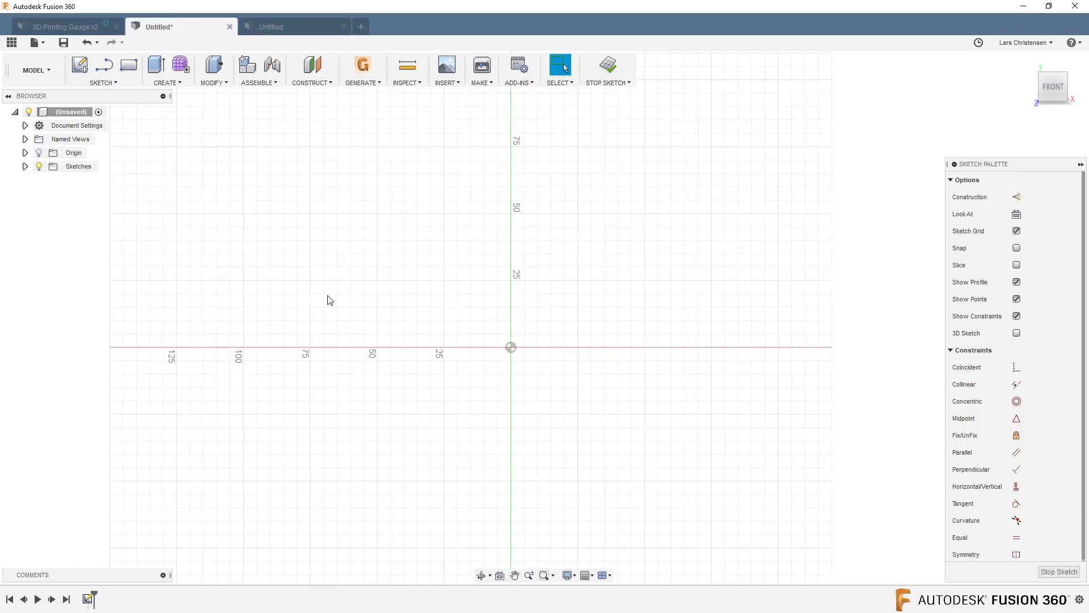
# Step: Sketch a 50 mm diameter circle centred on the origin
pyautogui.press('c')
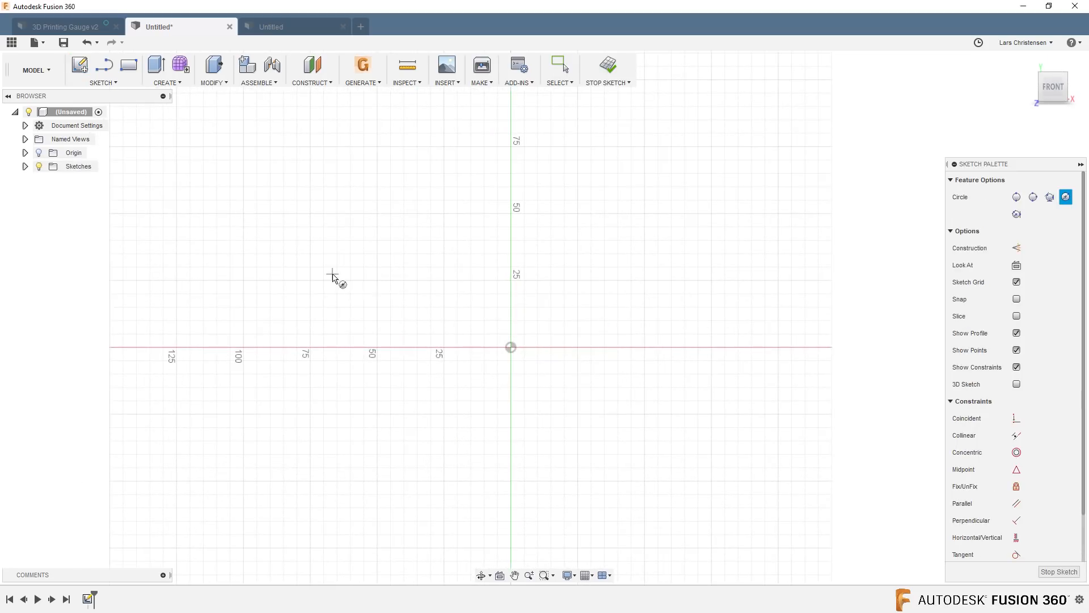
pyautogui.click(510, 348)
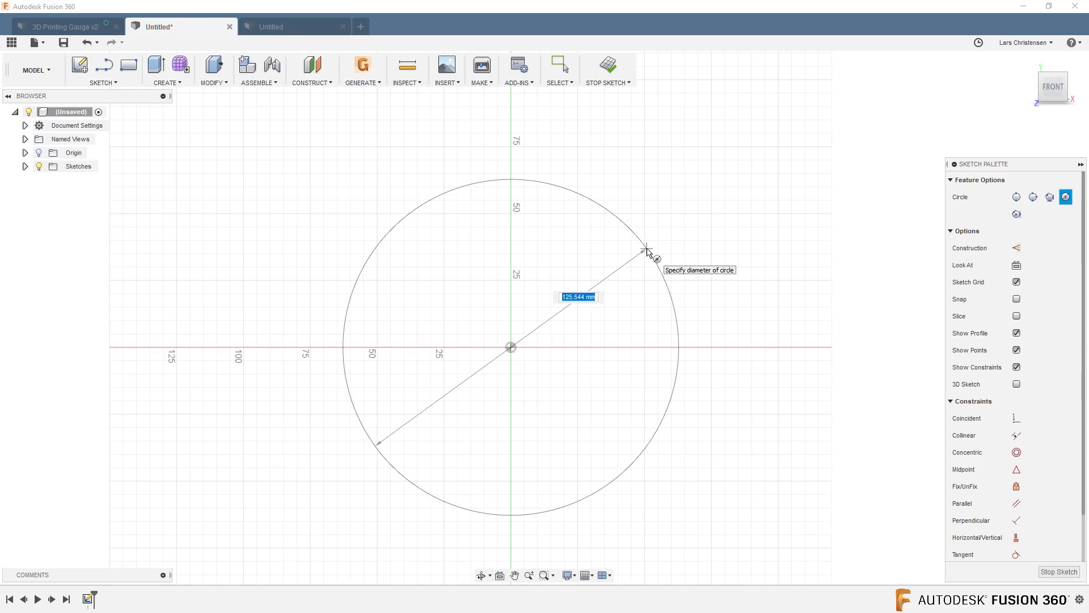
pyautogui.write('50')
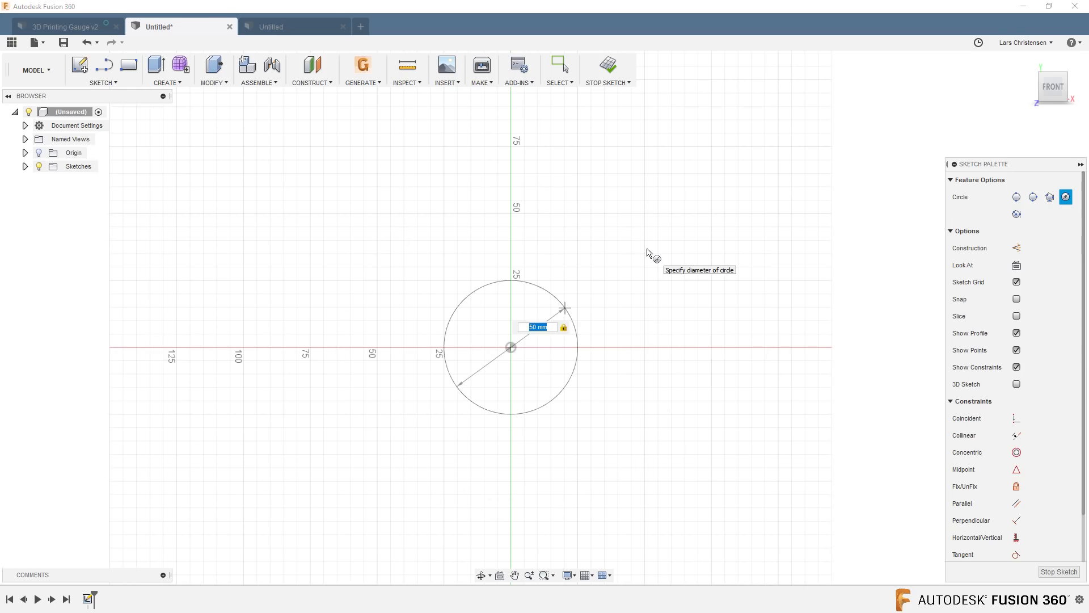
pyautogui.press('Return')
pyautogui.press('Escape')
pyautogui.scroll(4, 658, 339)
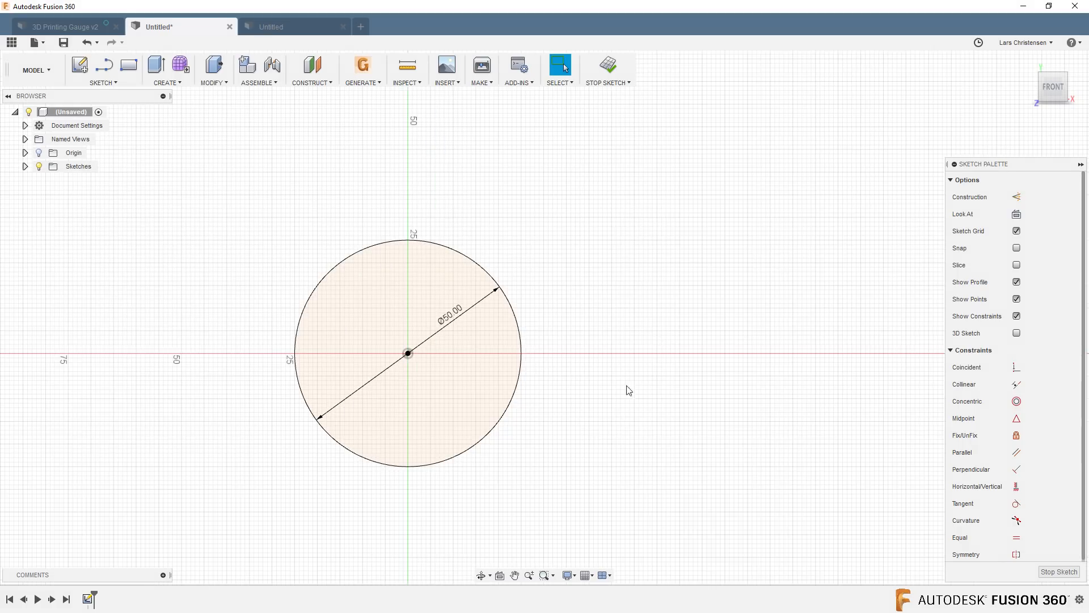
# Step: Sketch a vertical line 35 mm long from the circle's centre upwards past its edge
pyautogui.press('l')
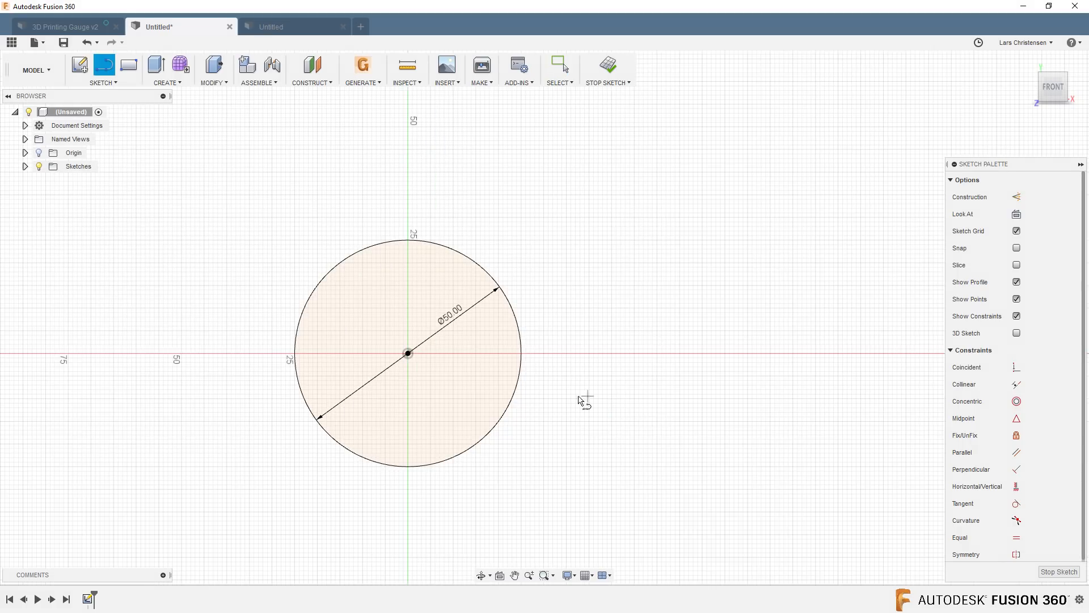
pyautogui.click(407, 353)
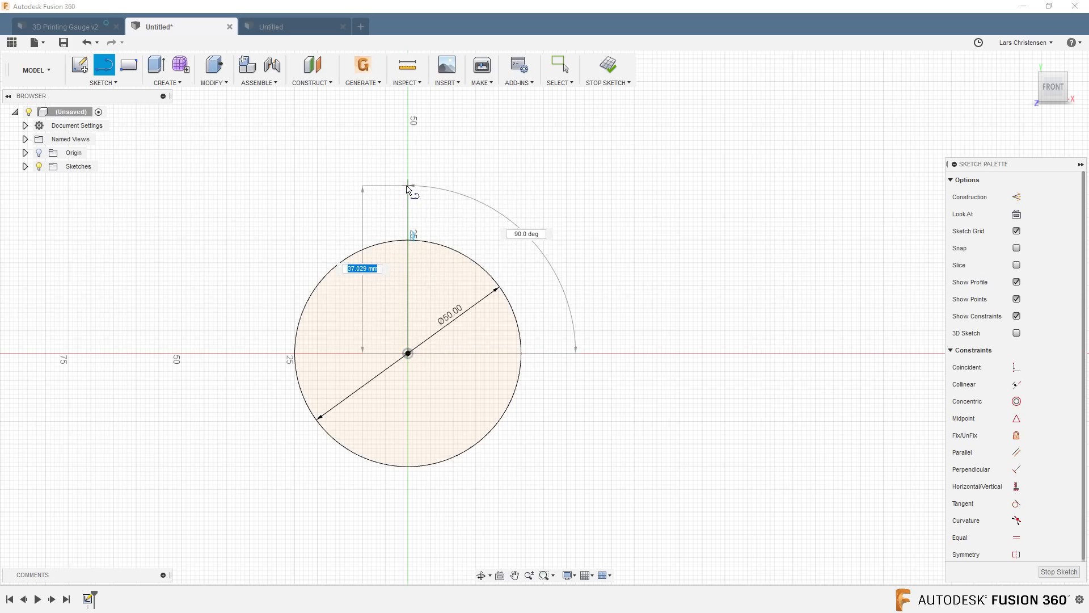
pyautogui.write('35')
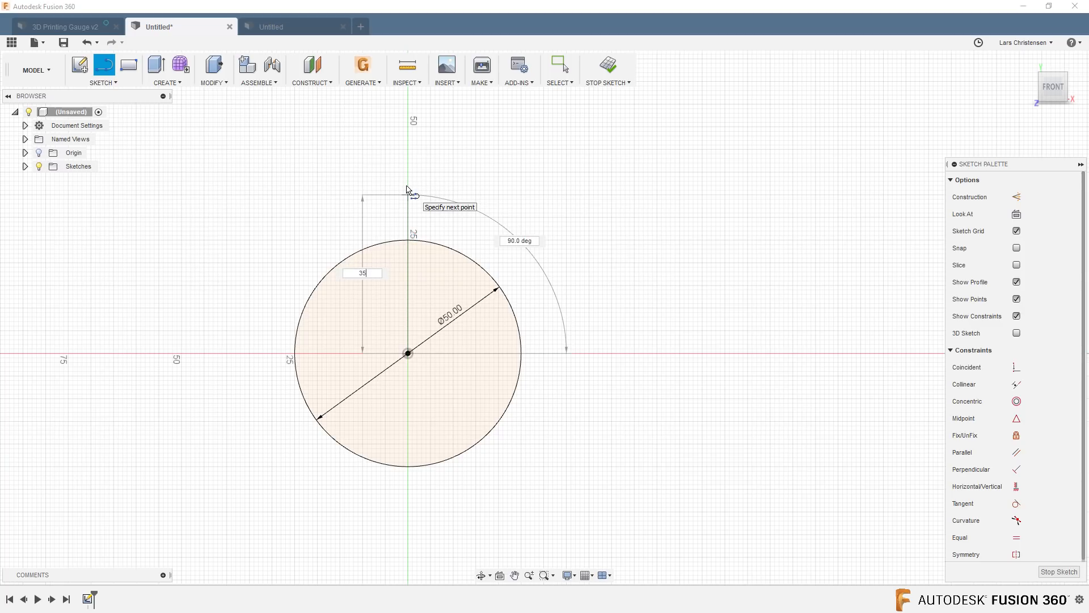
pyautogui.press('Tab')
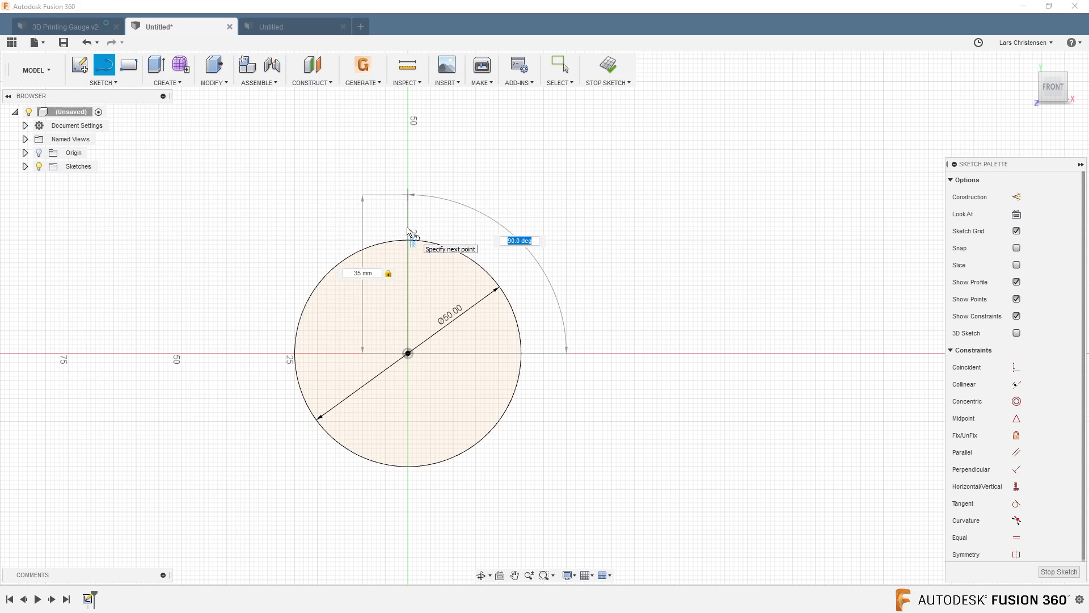
pyautogui.press('Return')
pyautogui.press('Escape')
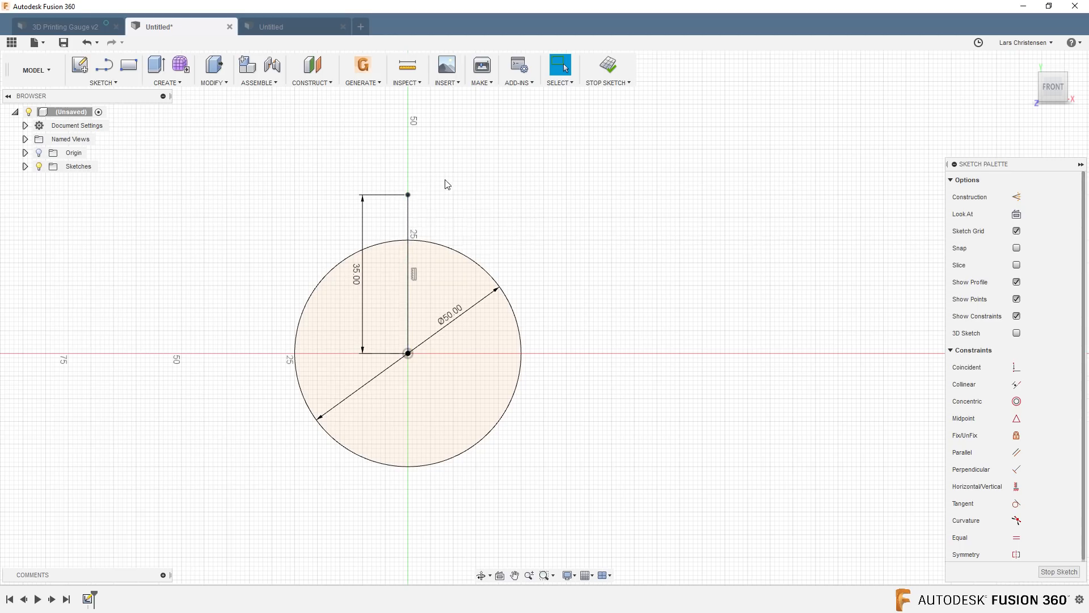
# Step: Offset the 35 mm vertical line by 2.5 mm to its right side
pyautogui.press('o')
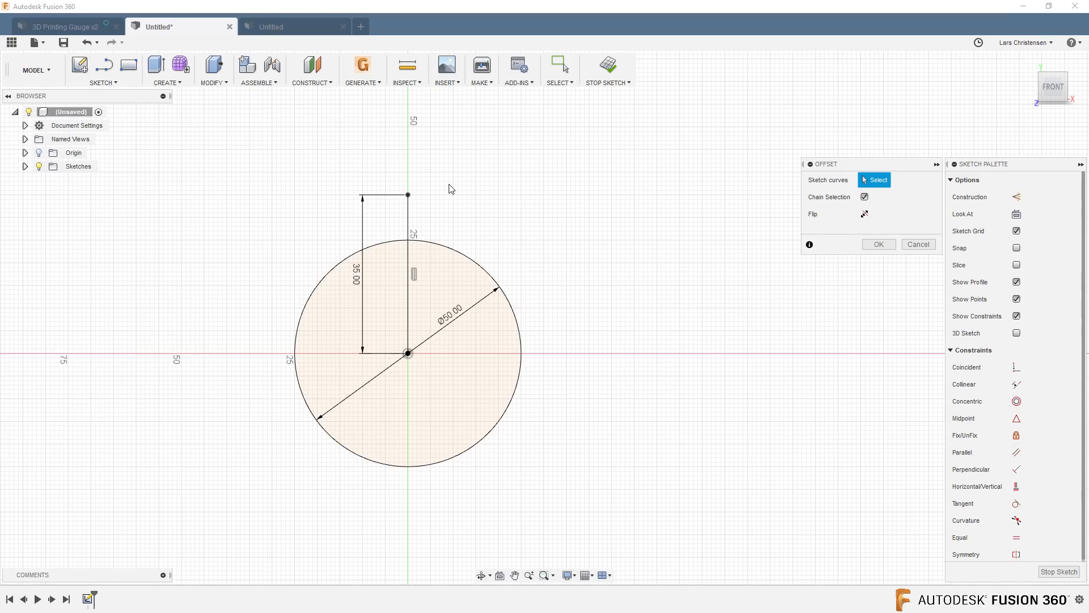
pyautogui.click(408, 219)
pyautogui.write('2.5')
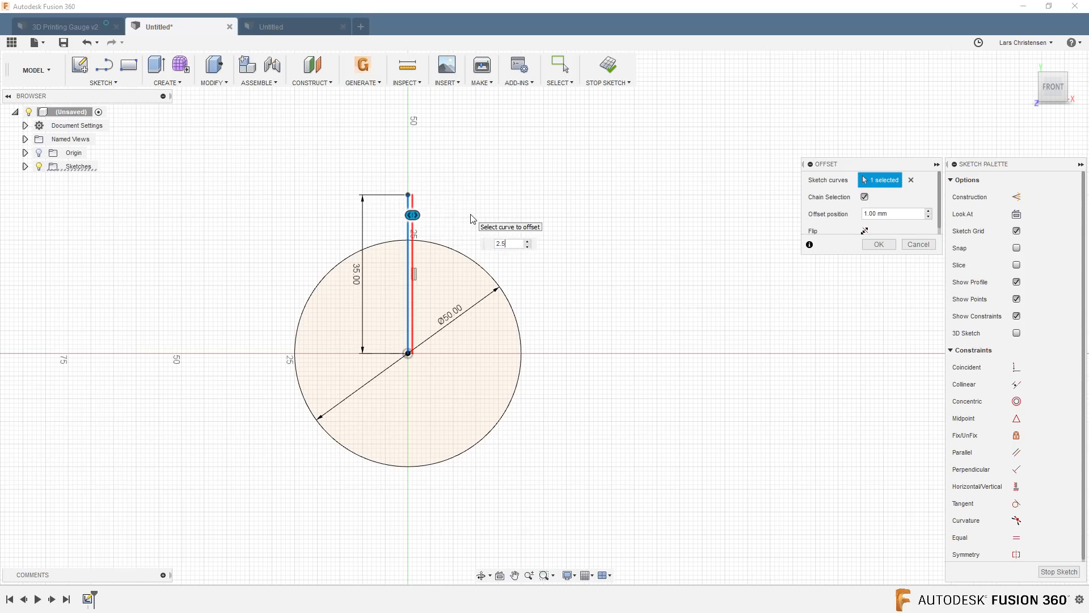
pyautogui.press('Return')
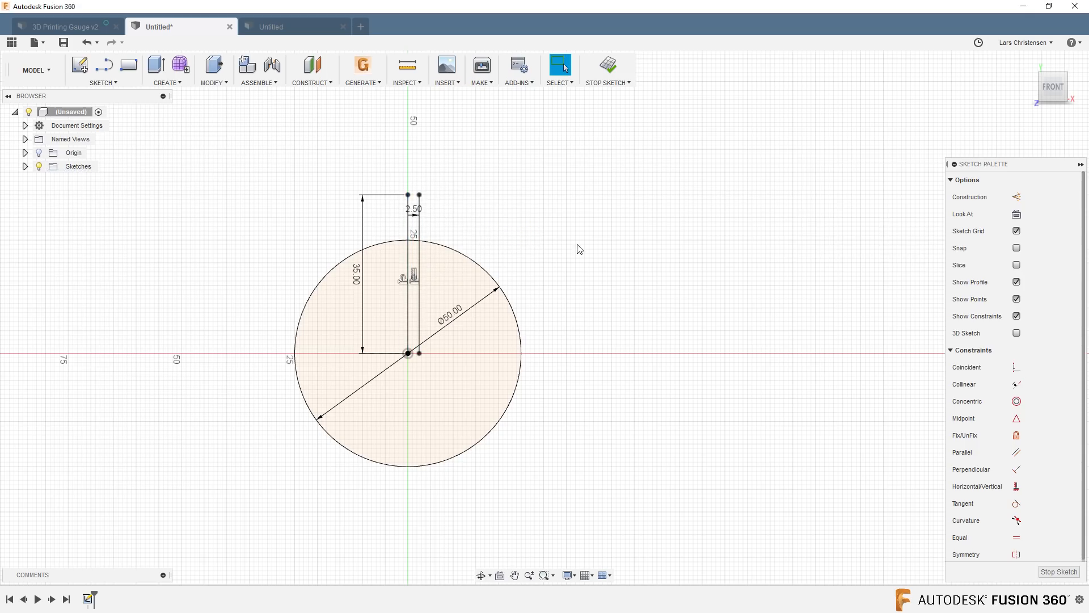
# Step: Offset the original centre line by 2.5 mm to its left side
pyautogui.rightClick(691, 236)
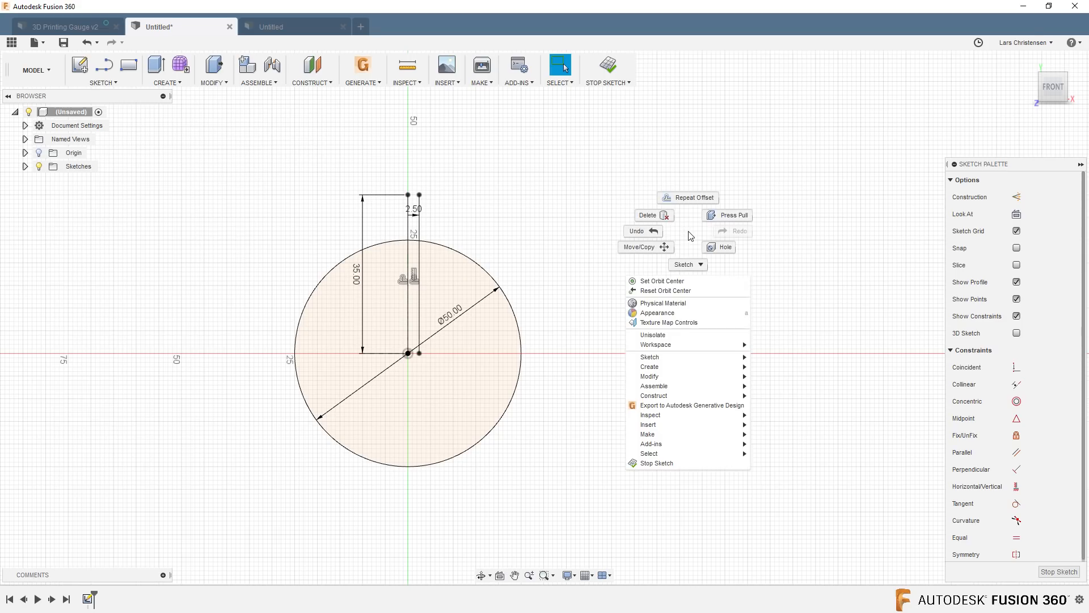
pyautogui.click(695, 198)
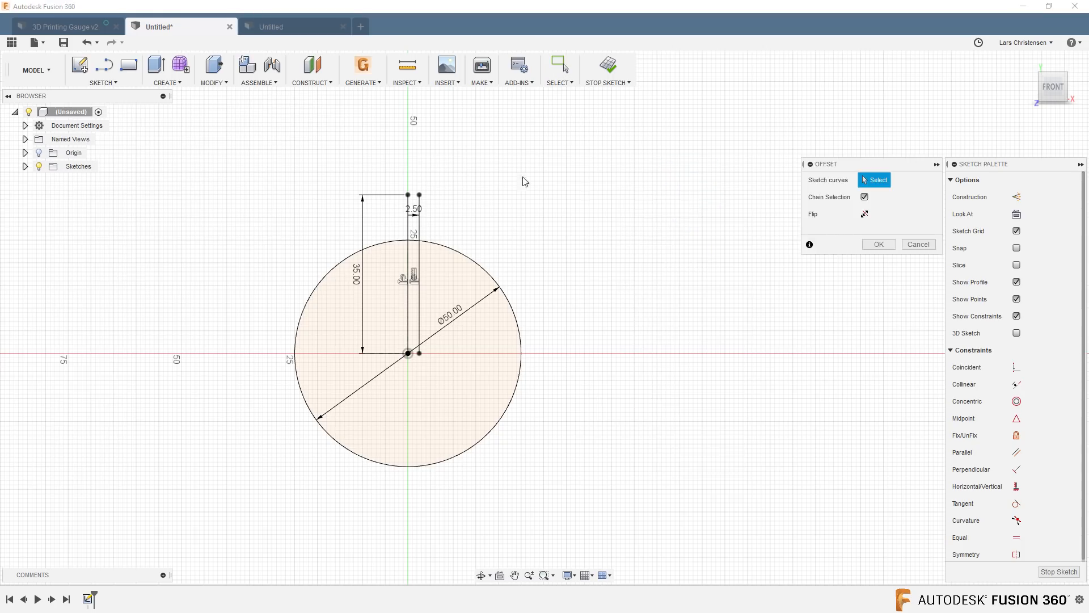
pyautogui.click(411, 237)
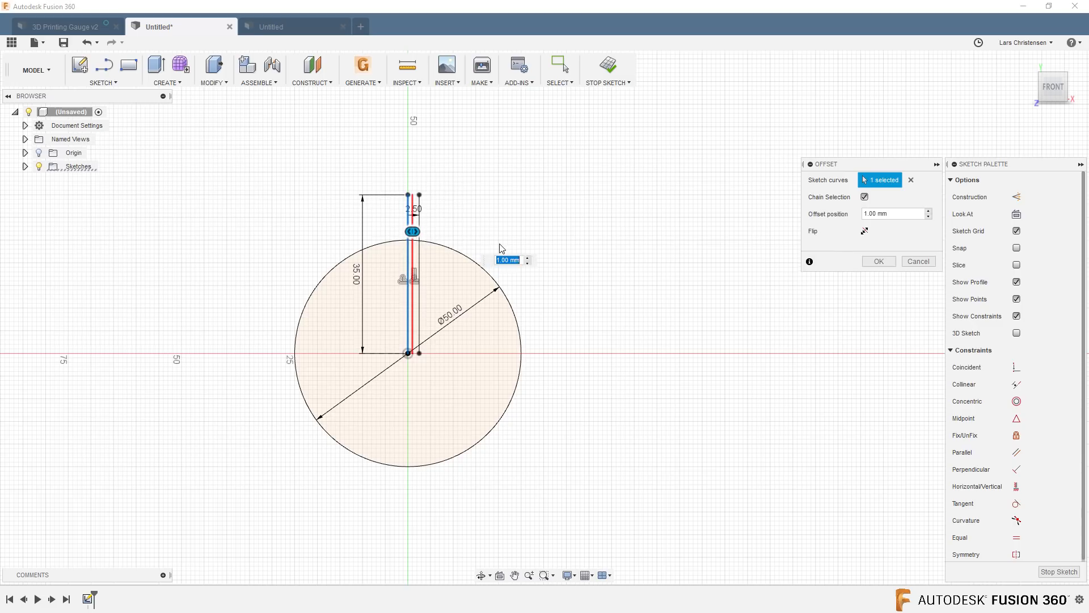
pyautogui.moveTo(415, 230); pyautogui.dragTo(389, 233)
pyautogui.write('2.5')
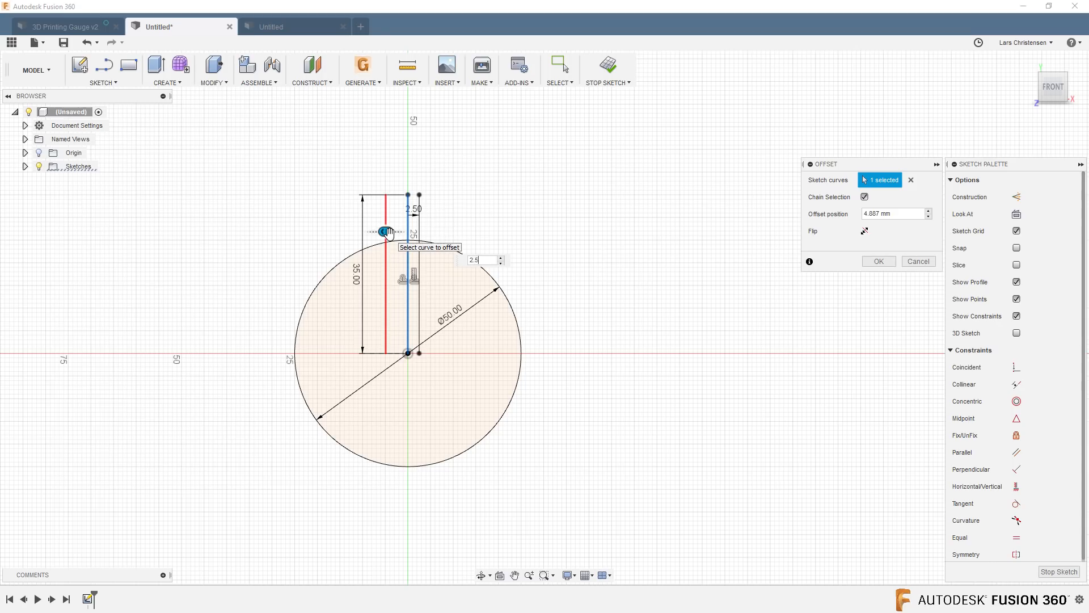
pyautogui.press('Return')
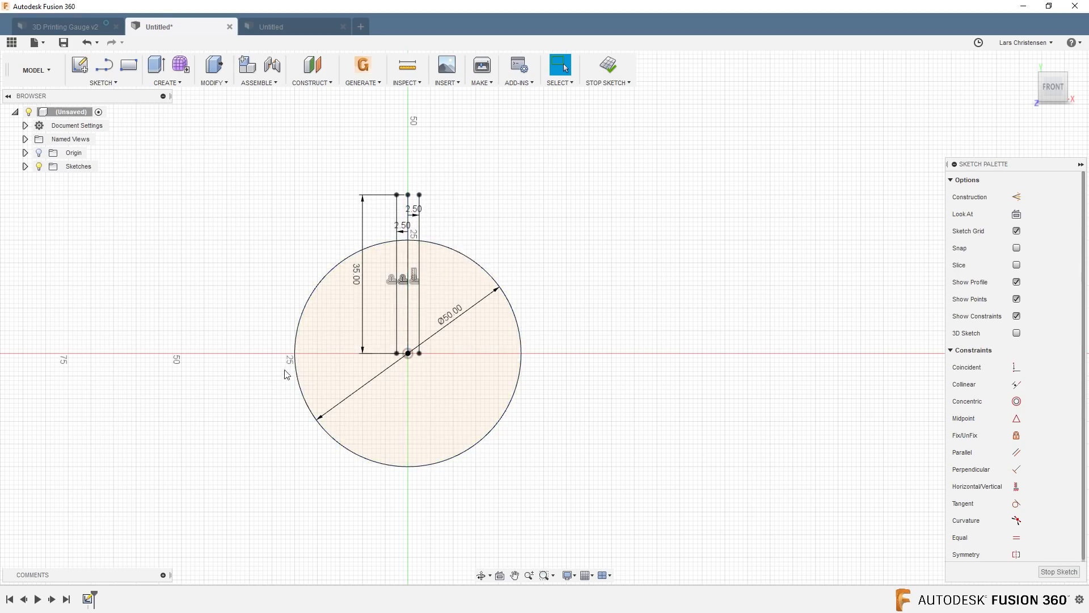
# Step: Create a full circular pattern of the three vertical arm lines around the disc's centre point with a quantity of 4
pyautogui.click(103, 86)
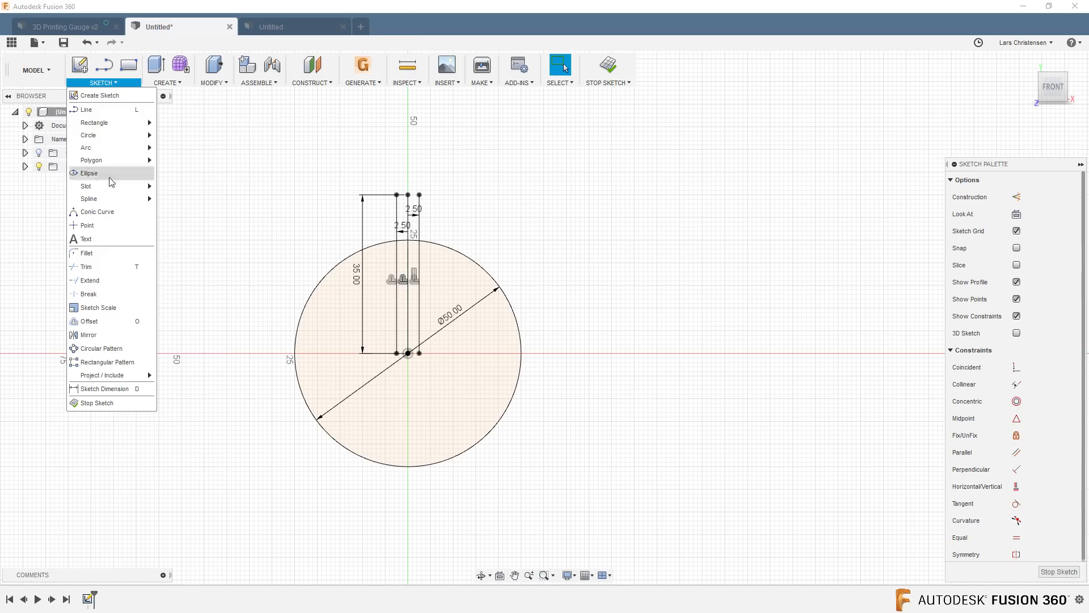
pyautogui.click(90, 348)
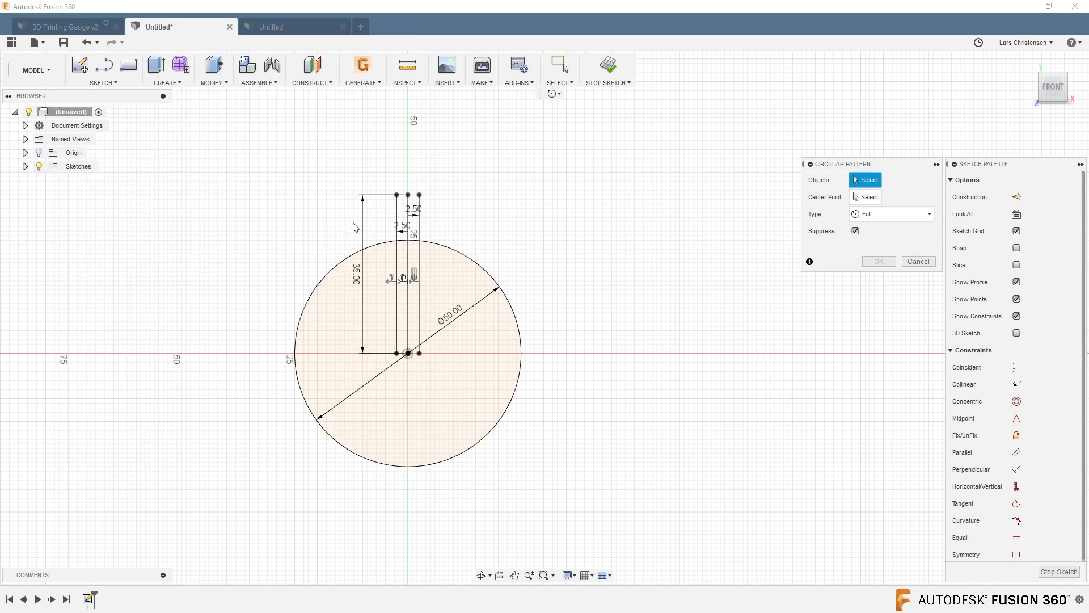
pyautogui.click(398, 221)
pyautogui.click(408, 222)
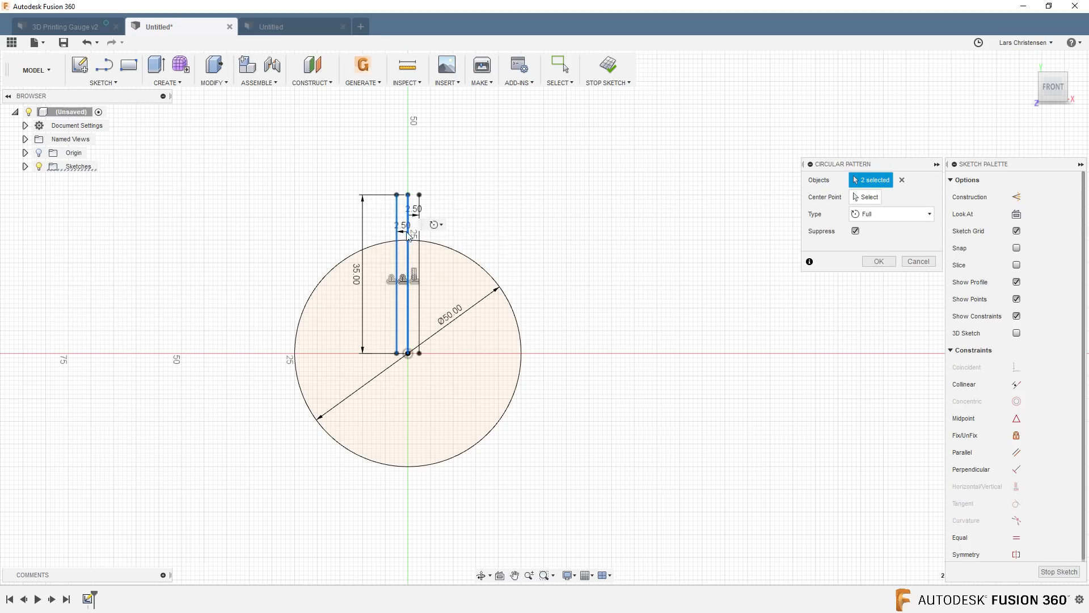
pyautogui.click(420, 243)
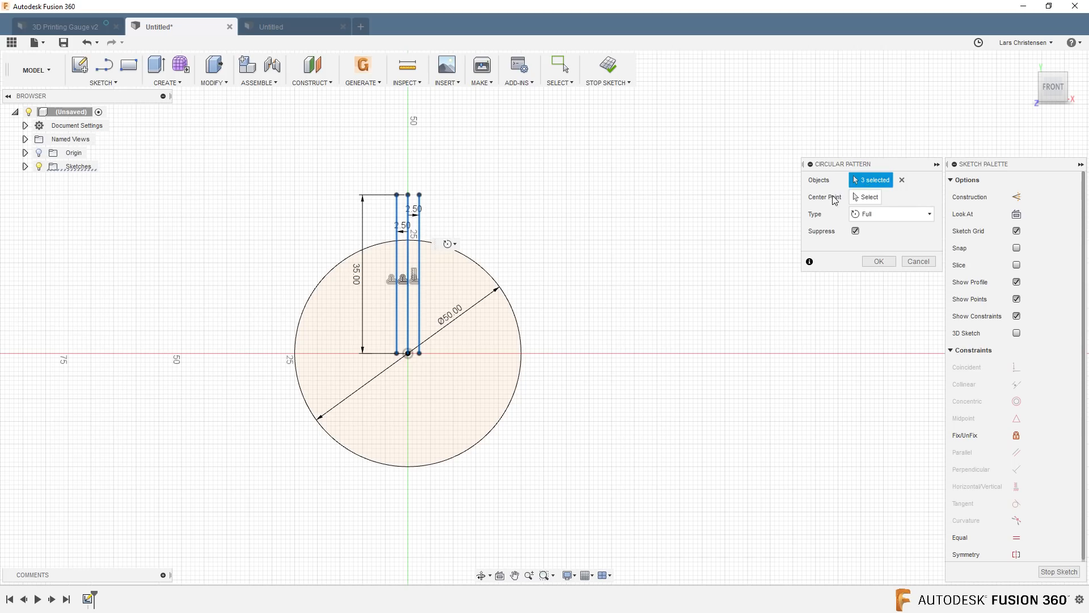
pyautogui.click(872, 206)
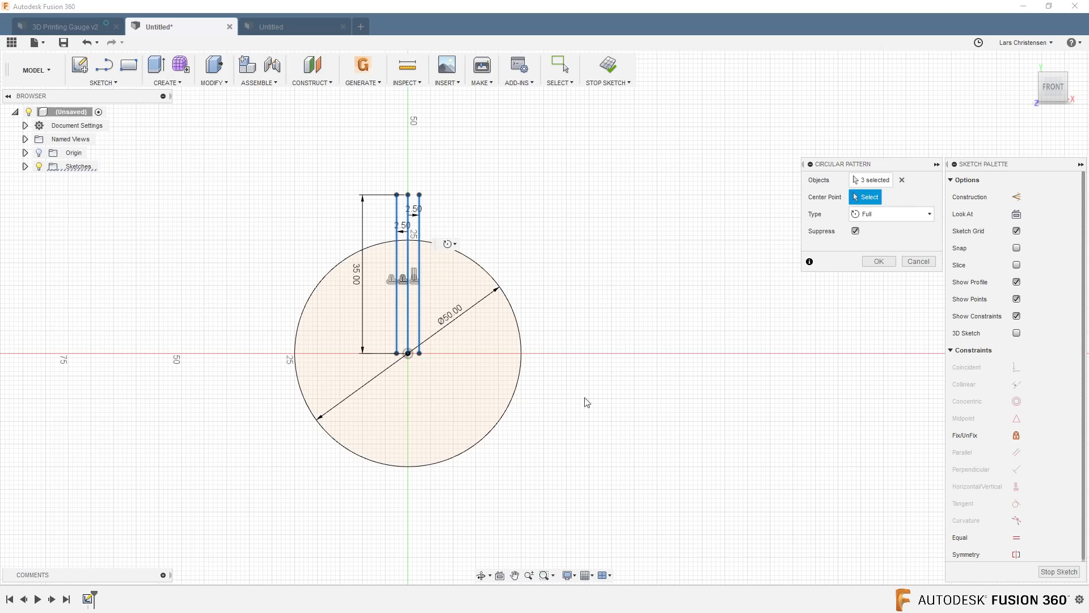
pyautogui.click(408, 353)
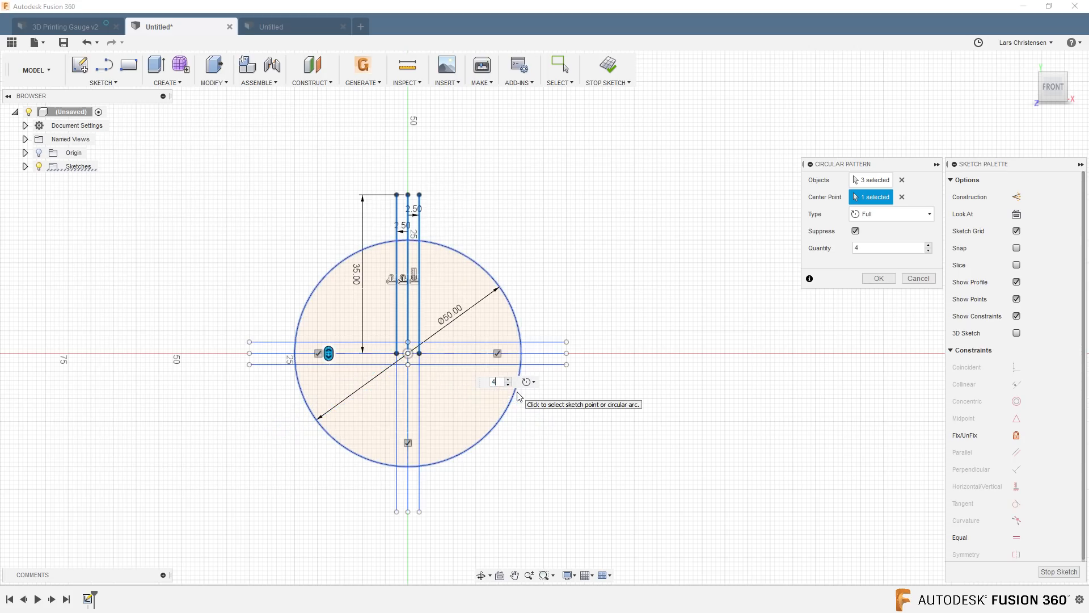
pyautogui.press('Return')
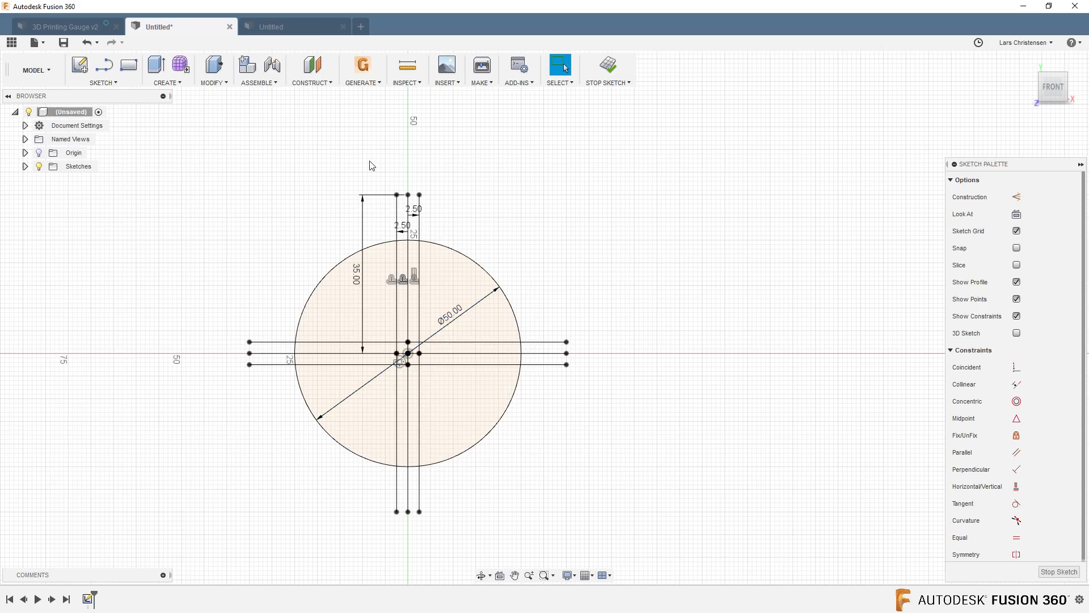
# Step: Examine the diameter labels on the finished 3D Printing Gauge v2 design in a straight front view and return to the new sketch
pyautogui.click(67, 28)
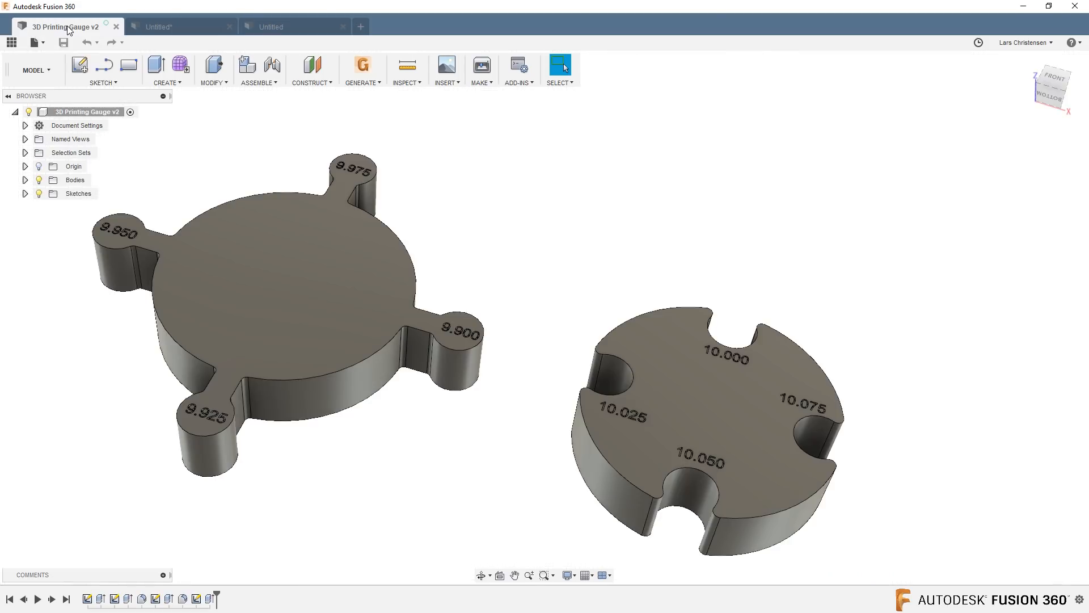
pyautogui.click(1053, 75)
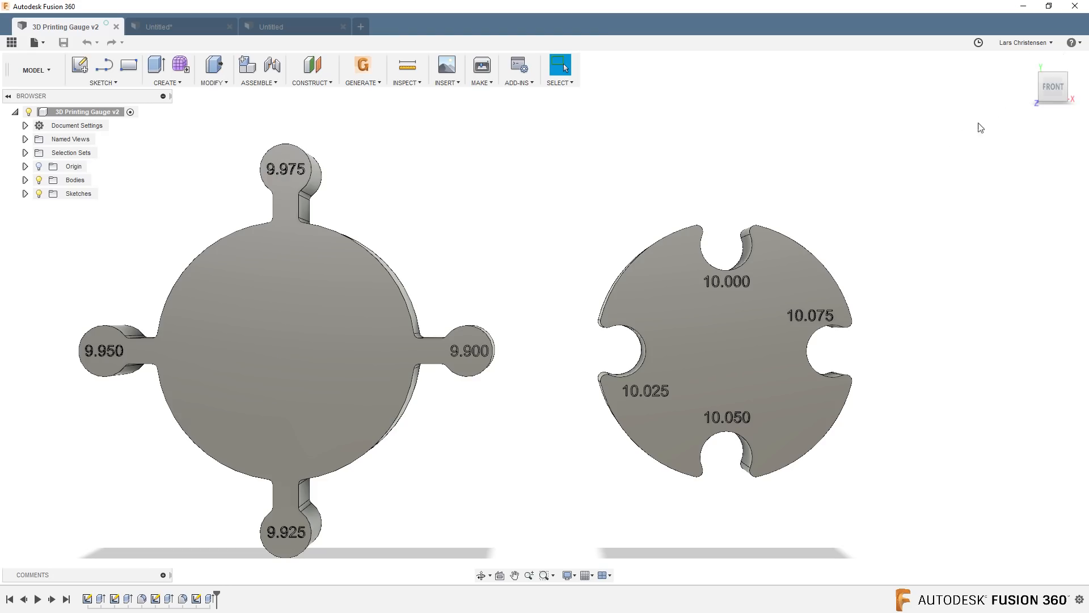
pyautogui.rightClick(1056, 92)
pyautogui.click(986, 106)
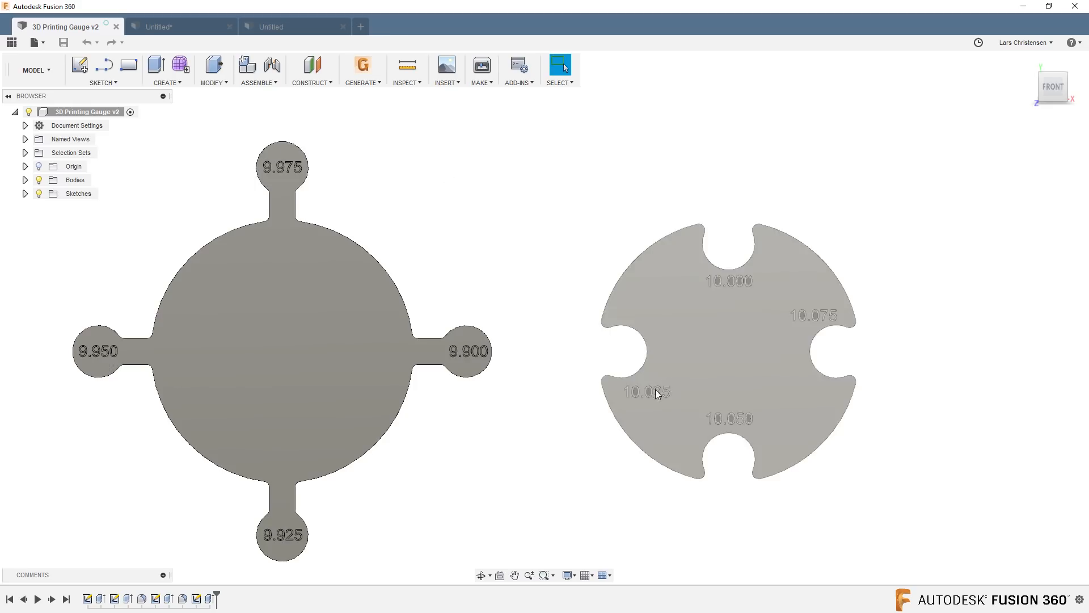
pyautogui.click(163, 26)
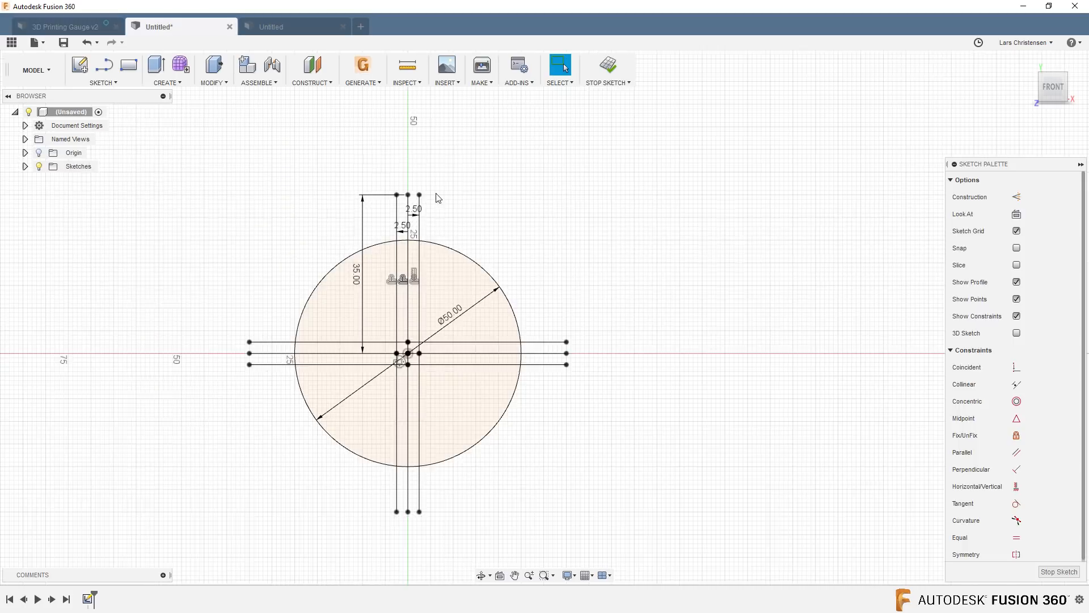
# Step: Sketch a 9.975 mm diameter circle centred on the outer end of the upper arm's middle line
pyautogui.scroll(1, 438, 198)
pyautogui.scroll(1, 462, 196)
pyautogui.press('c')
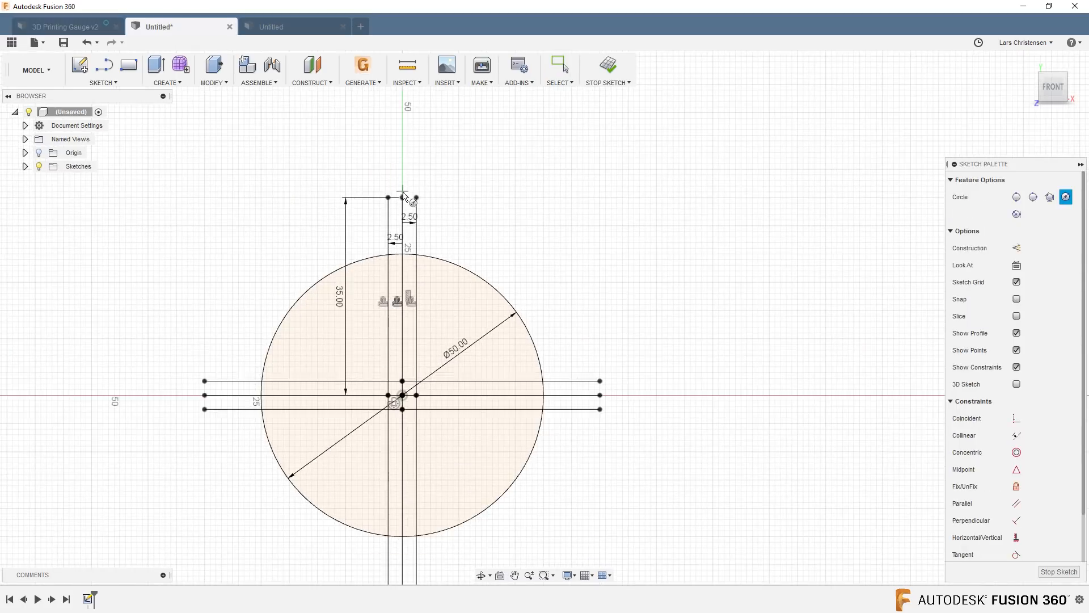
pyautogui.click(402, 197)
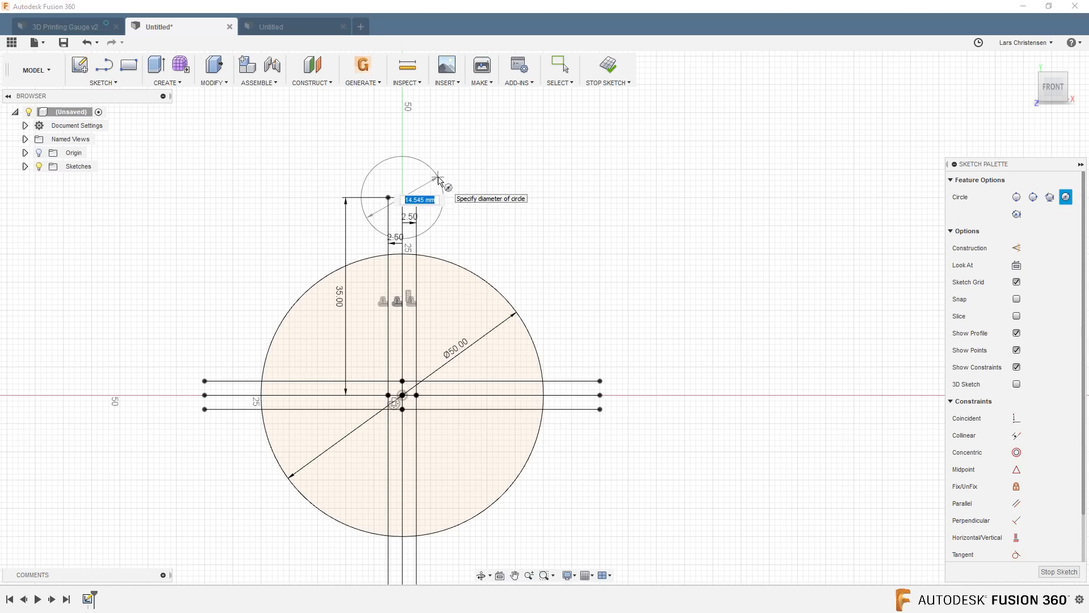
pyautogui.write('9.')
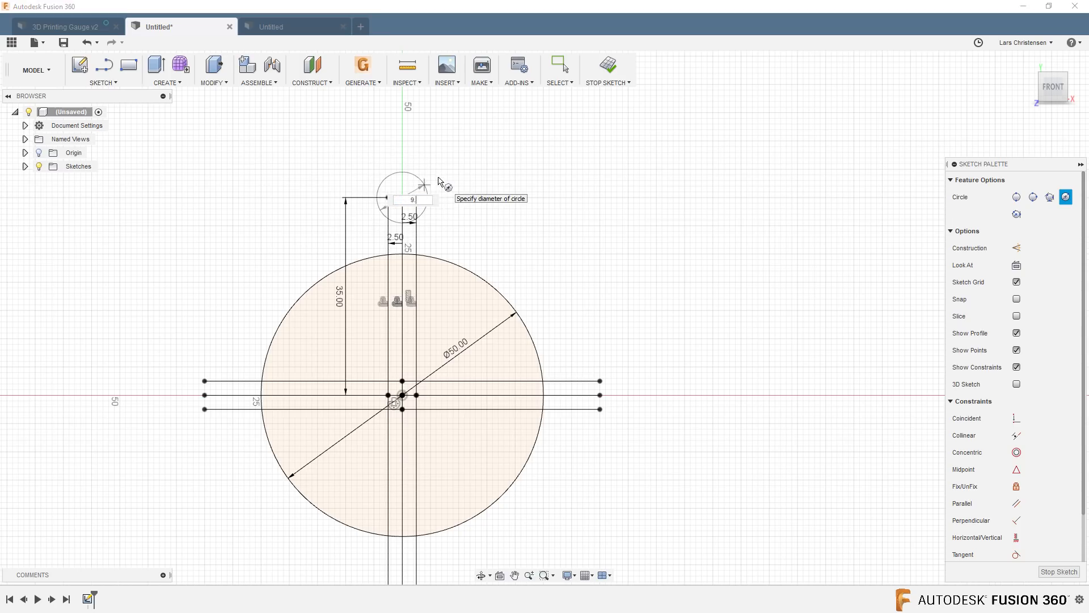
pyautogui.write('975')
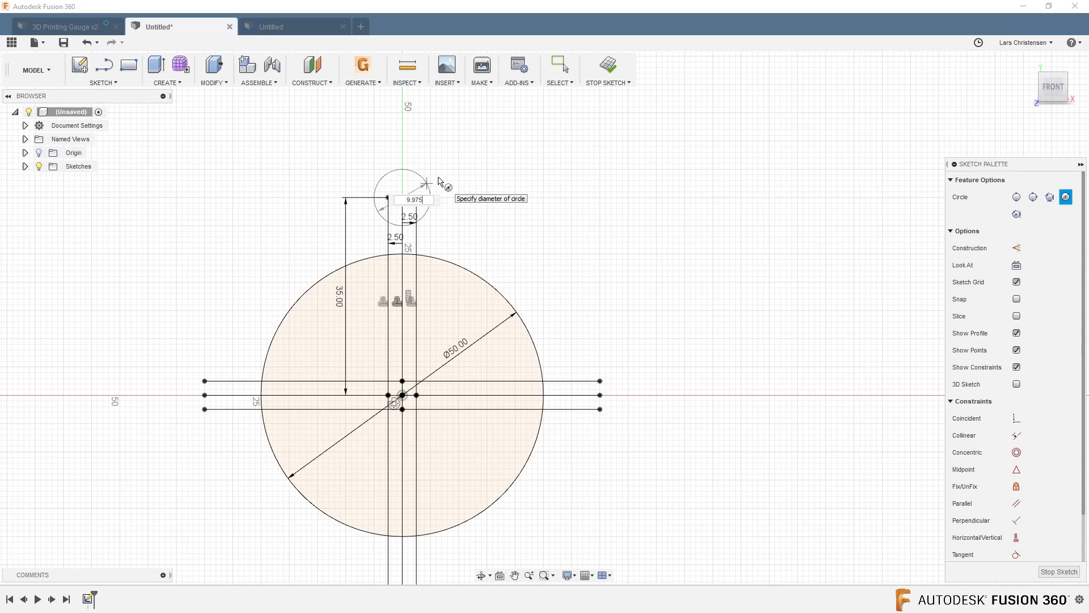
pyautogui.press('Tab')
pyautogui.press('Return')
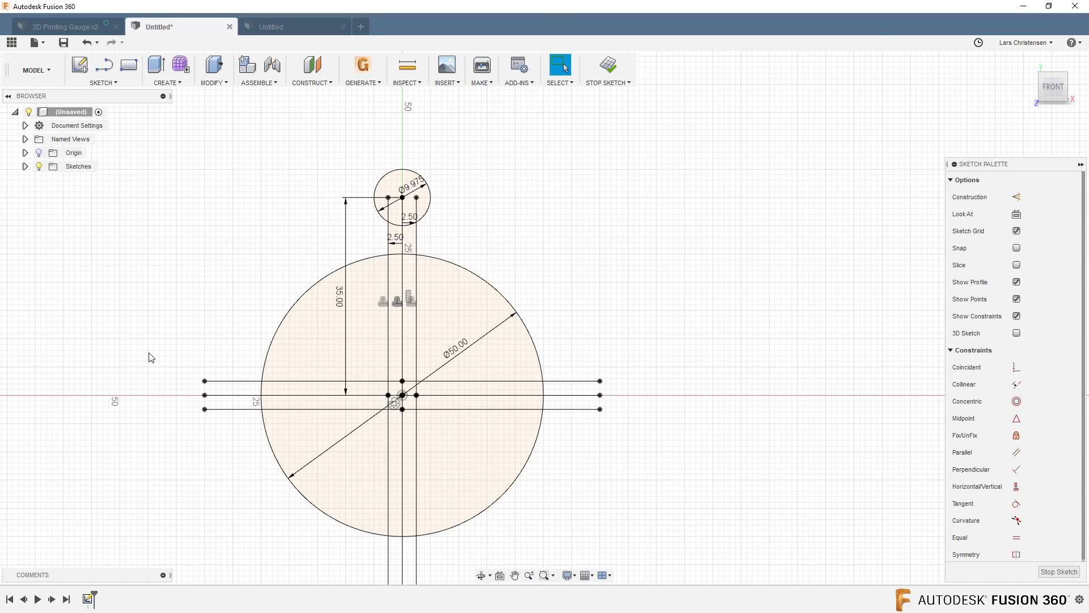
# Step: Sketch a 9.95 mm diameter circle centred on the outer end of the left arm's middle line
pyautogui.press('c')
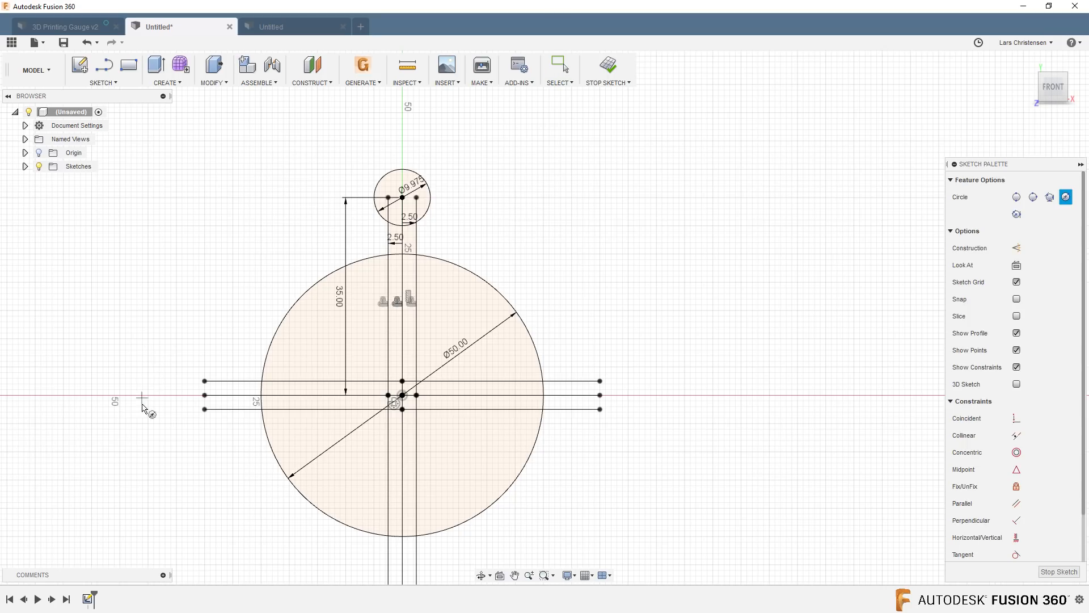
pyautogui.click(205, 395)
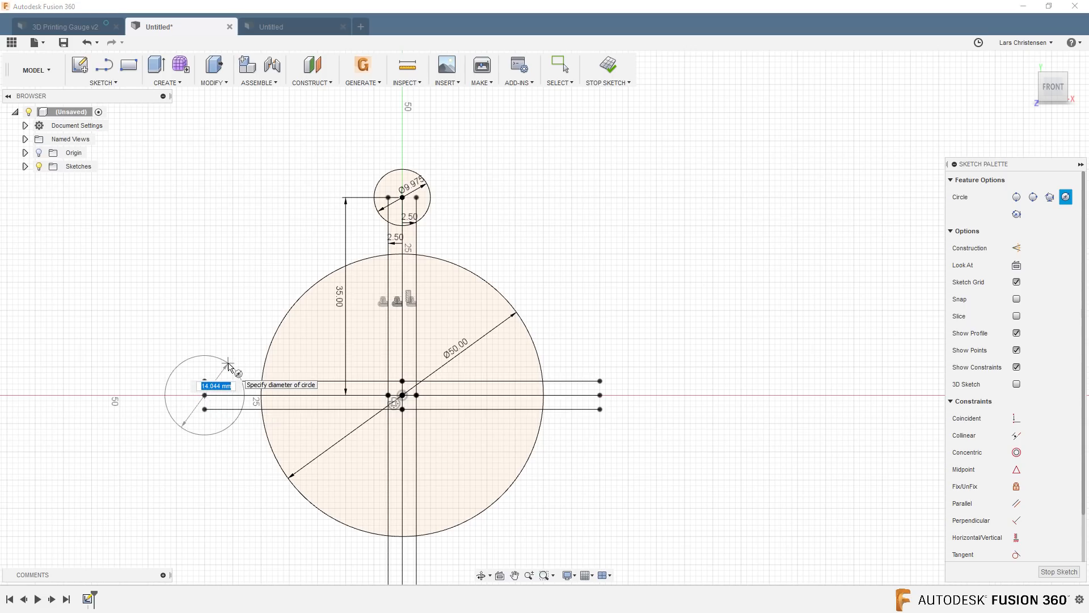
pyautogui.write('9.')
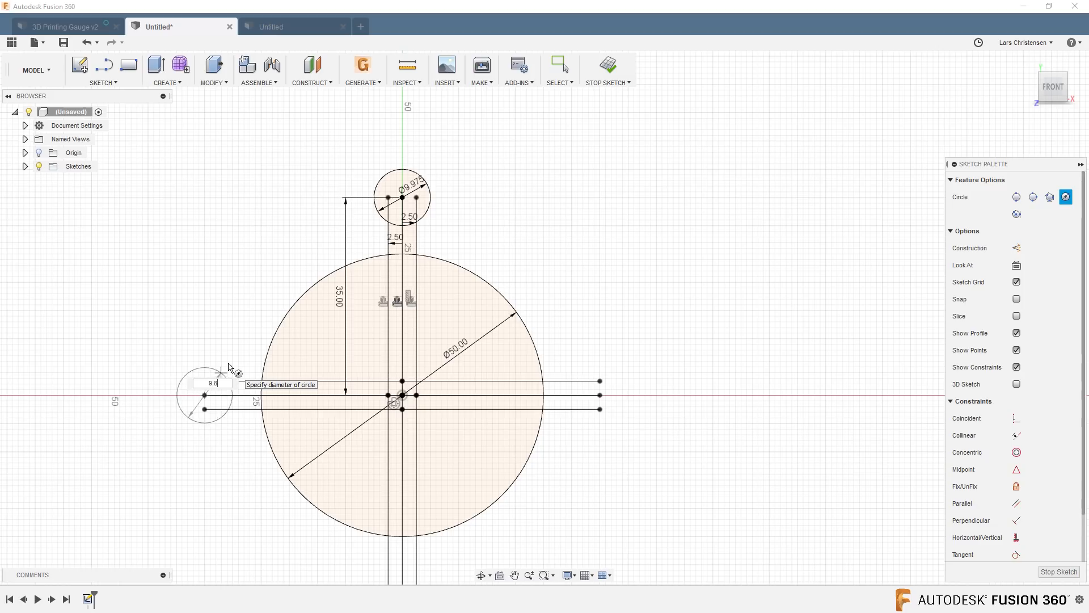
pyautogui.write('95')
pyautogui.press('Return')
pyautogui.press('Escape')
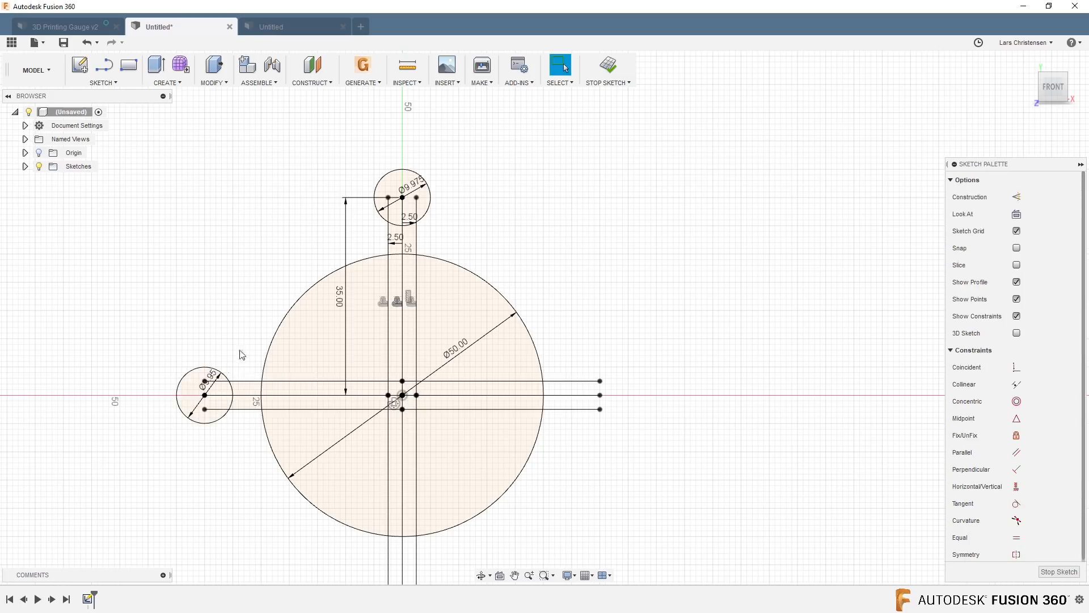
# Step: Sketch a 9.925 mm diameter circle centred on the outer end of the lower arm's middle line
pyautogui.scroll(-2, 206, 284)
pyautogui.scroll(2, 285, 557)
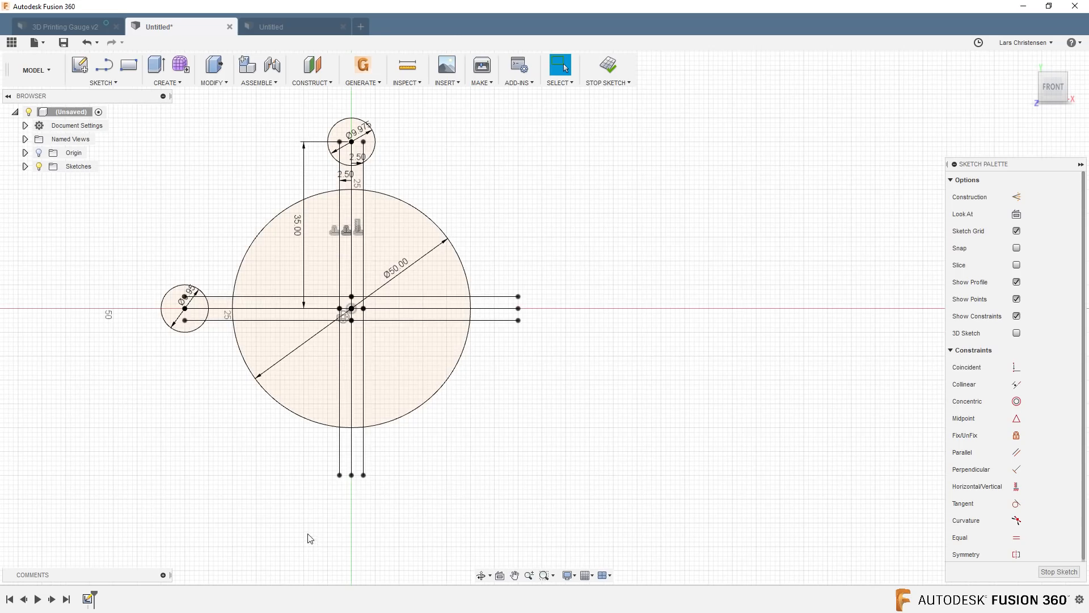
pyautogui.press('c')
pyautogui.click(351, 475)
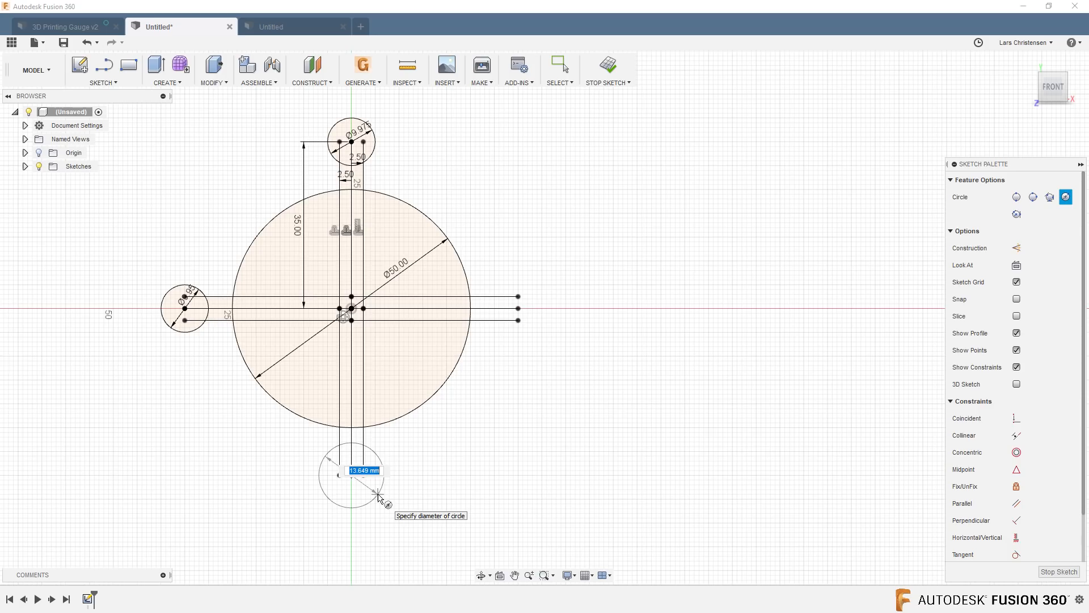
pyautogui.write('9.925')
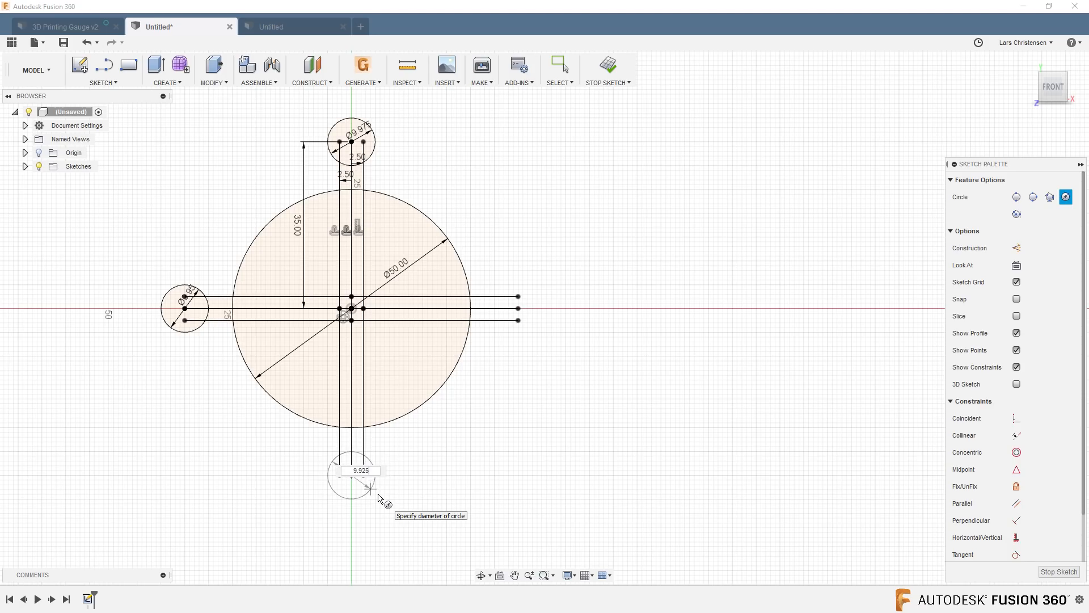
pyautogui.press('Tab')
pyautogui.press('Return')
pyautogui.press('Escape')
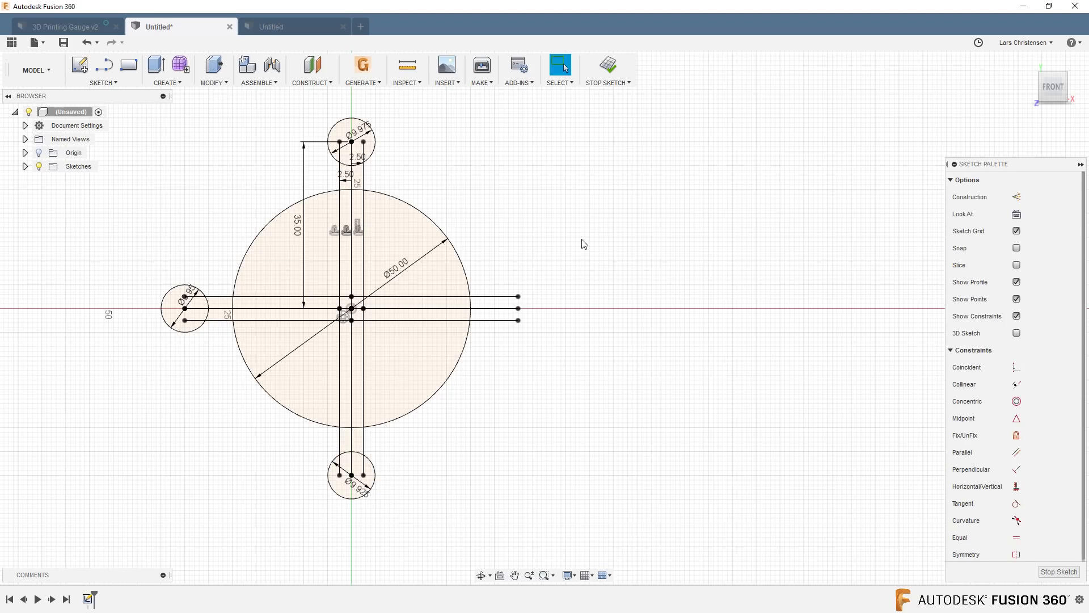
# Step: Sketch a 9.9 mm diameter circle centred on the outer end of the right arm's middle line
pyautogui.press('c')
pyautogui.click(518, 308)
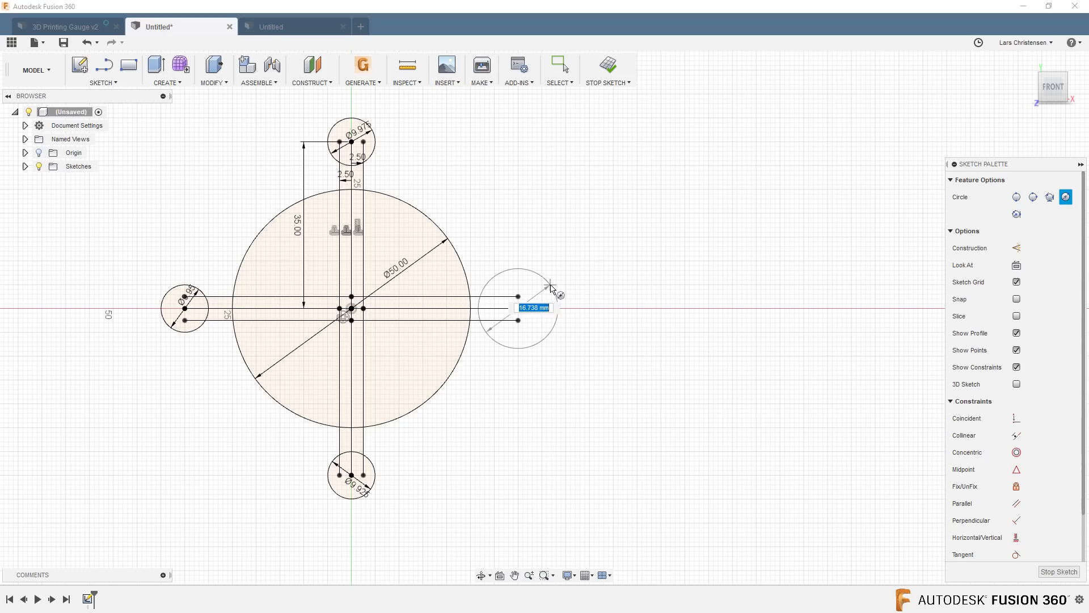
pyautogui.write('9.9')
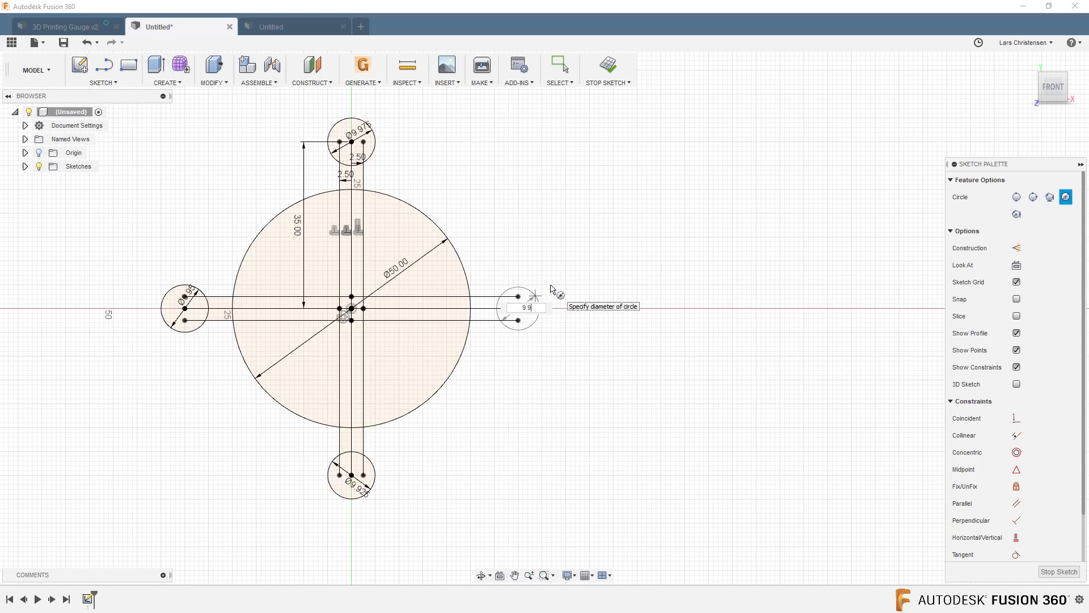
pyautogui.press('Tab')
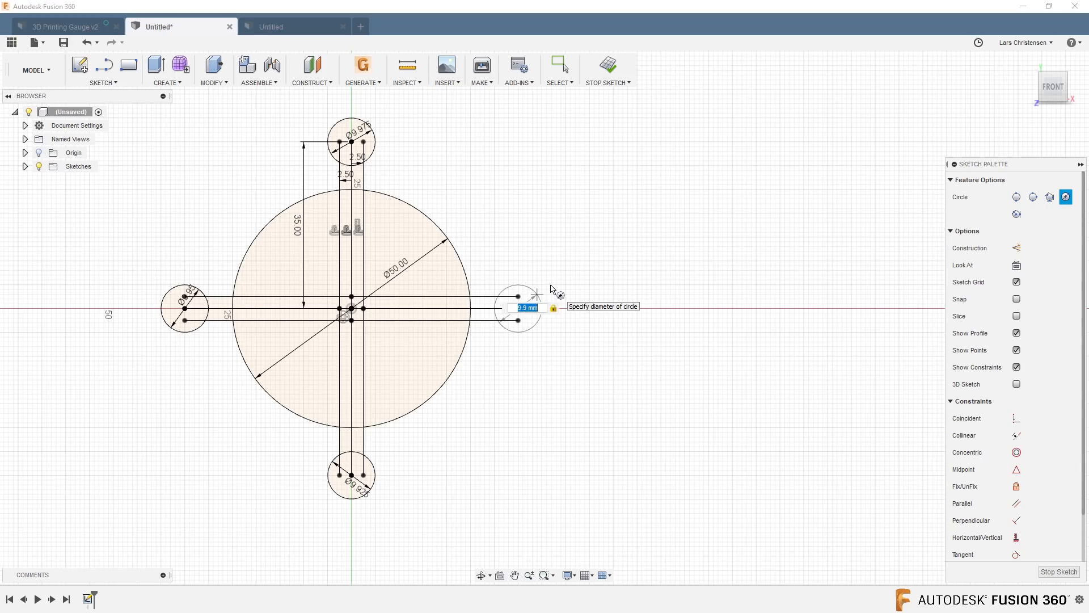
pyautogui.press('Return')
pyautogui.press('Escape')
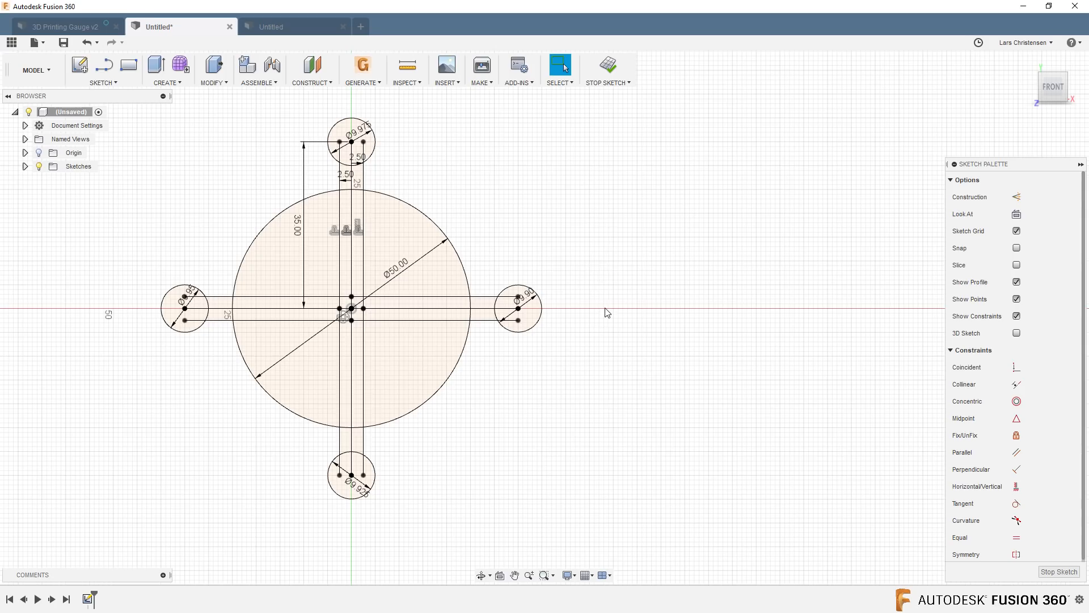
# Step: Extrude all the sketch profiles of the disc, arms and end circles 12 mm as a new body
pyautogui.press('q')
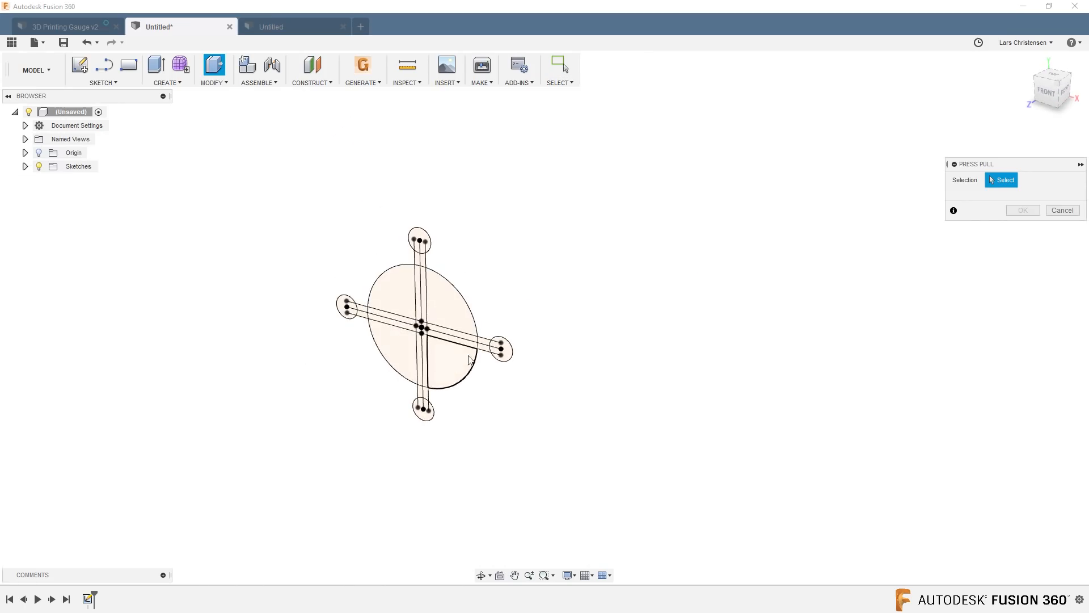
pyautogui.moveTo(274, 187); pyautogui.dragTo(621, 455)
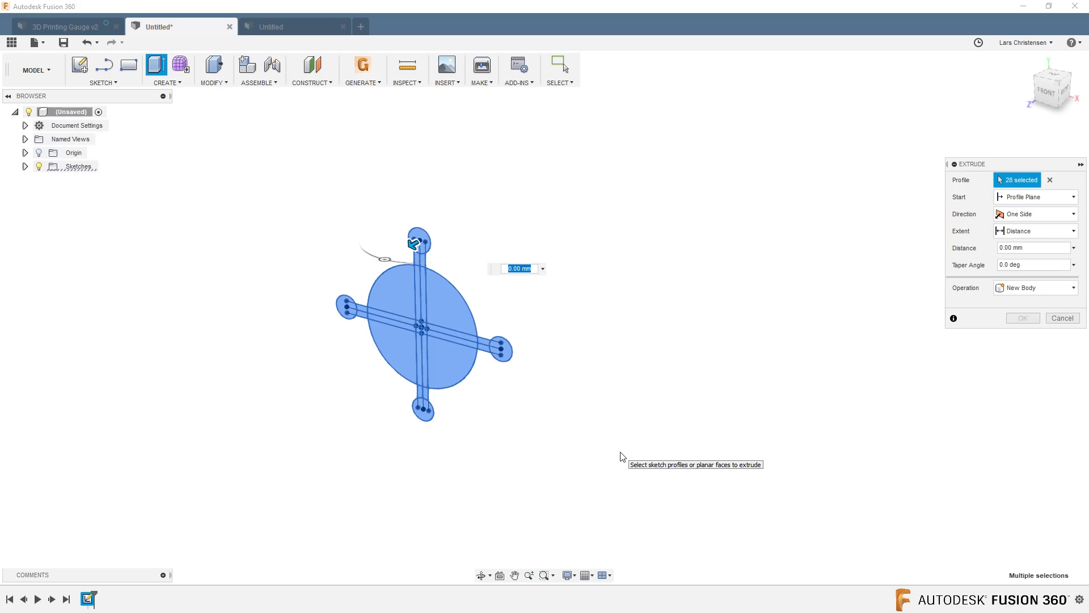
pyautogui.write('12')
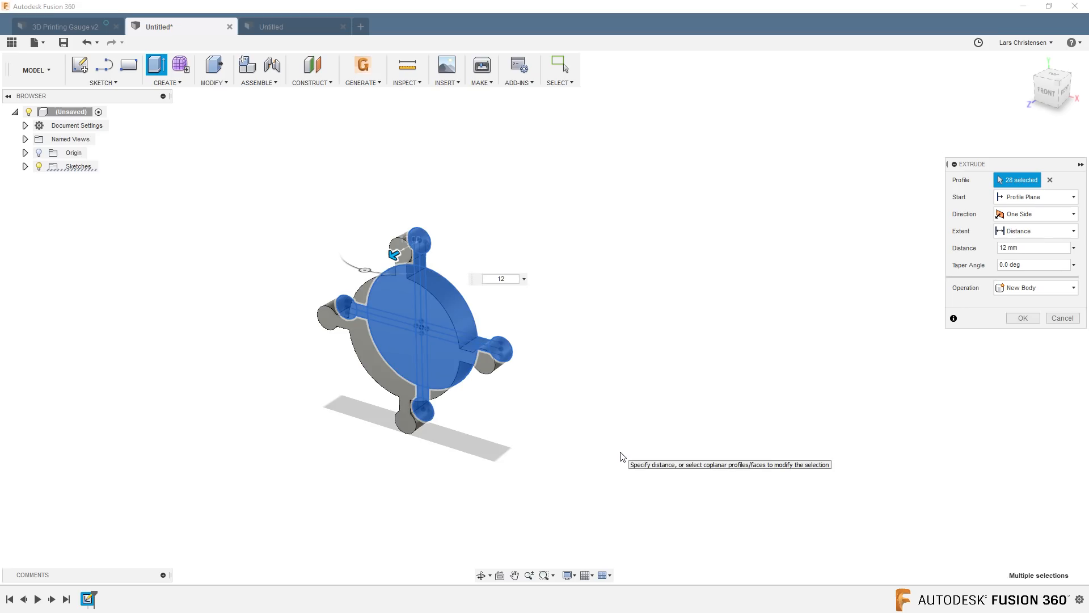
pyautogui.press('Return')
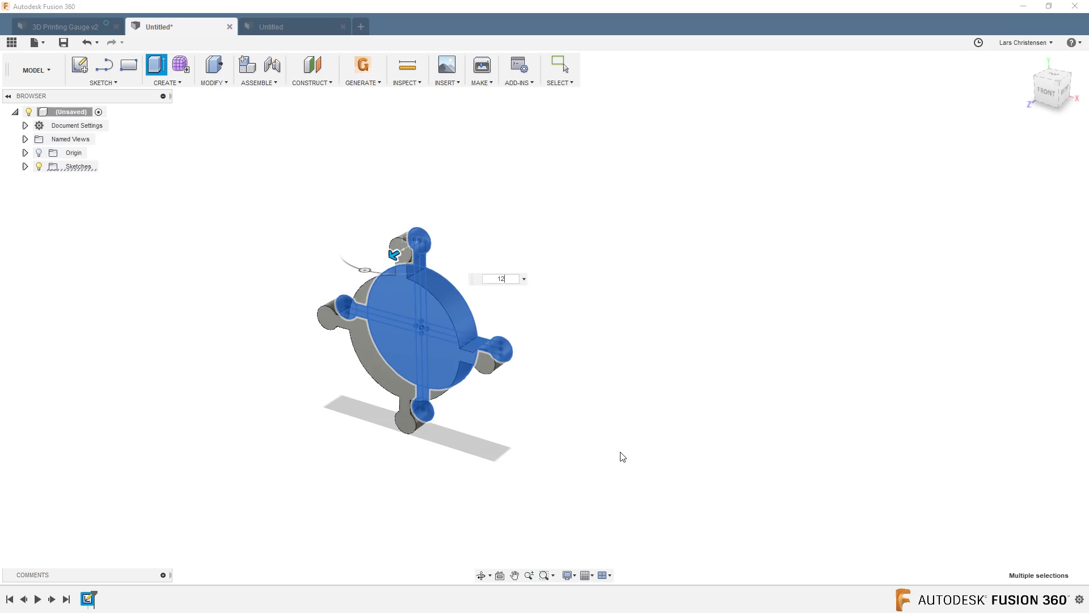
pyautogui.scroll(3, 495, 326)
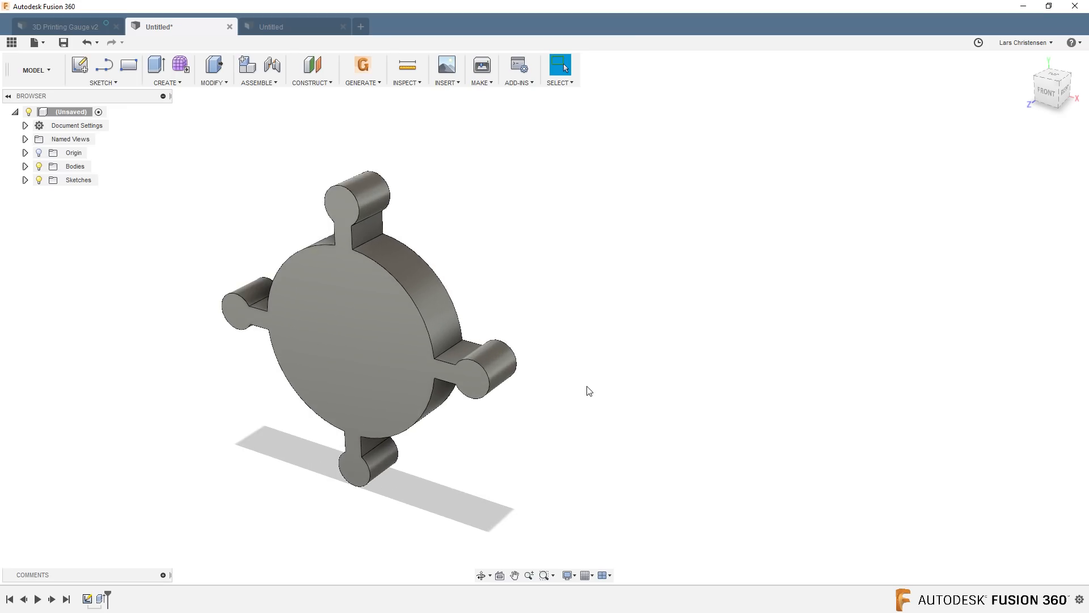
# Step: Compare the shape of the finished 3D Printing Gauge v2 parts with the new body and return to the new design
pyautogui.click(117, 25)
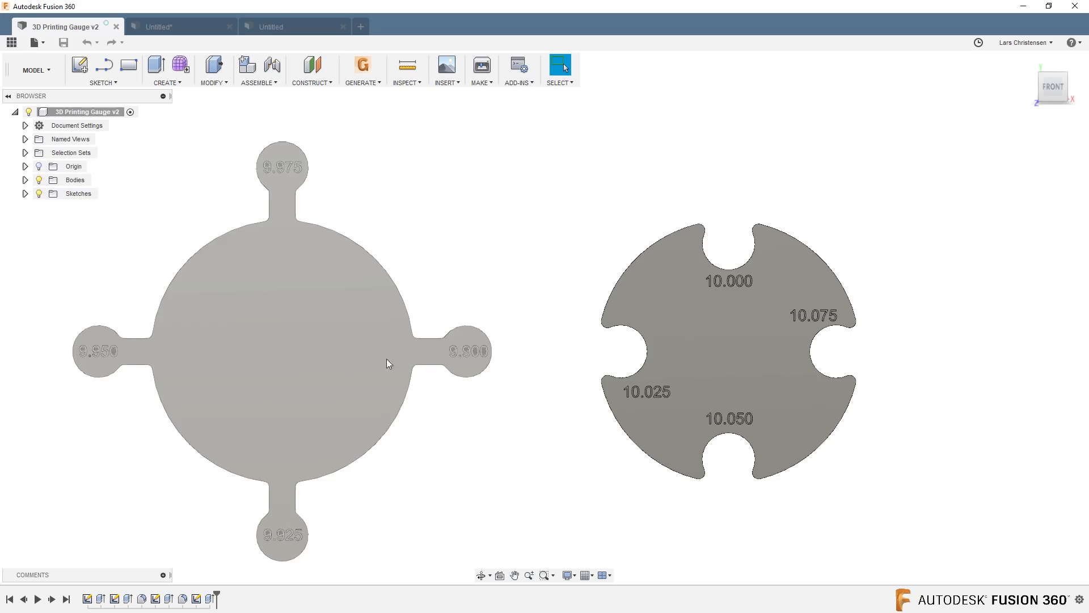
pyautogui.click(189, 29)
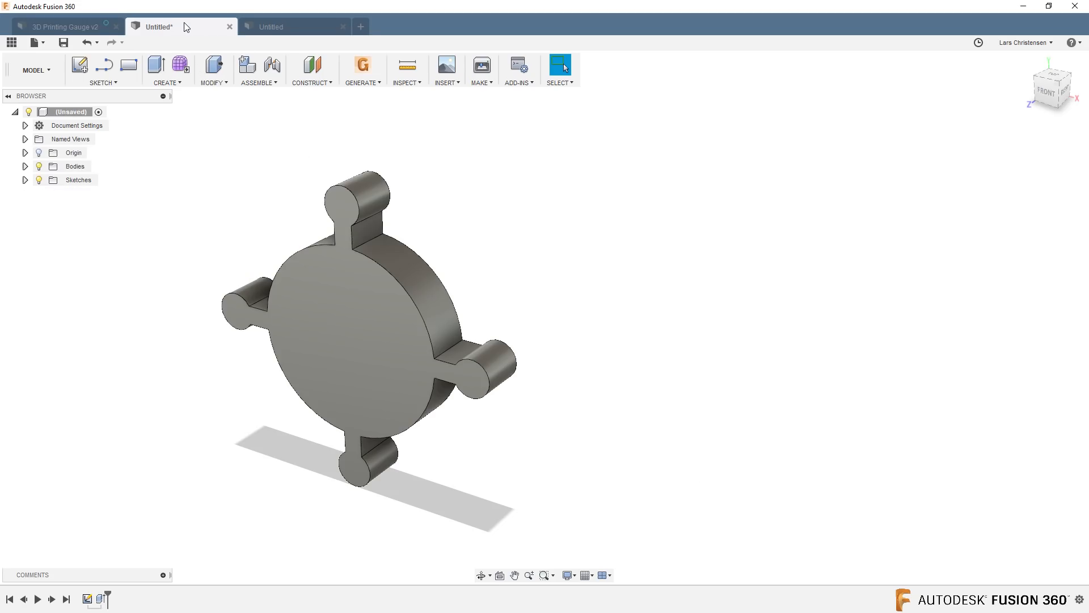
# Step: Examine the edges where arms meet disc and pins on the finished 3D Printing Gauge v2, and return to the new design
pyautogui.click(100, 26)
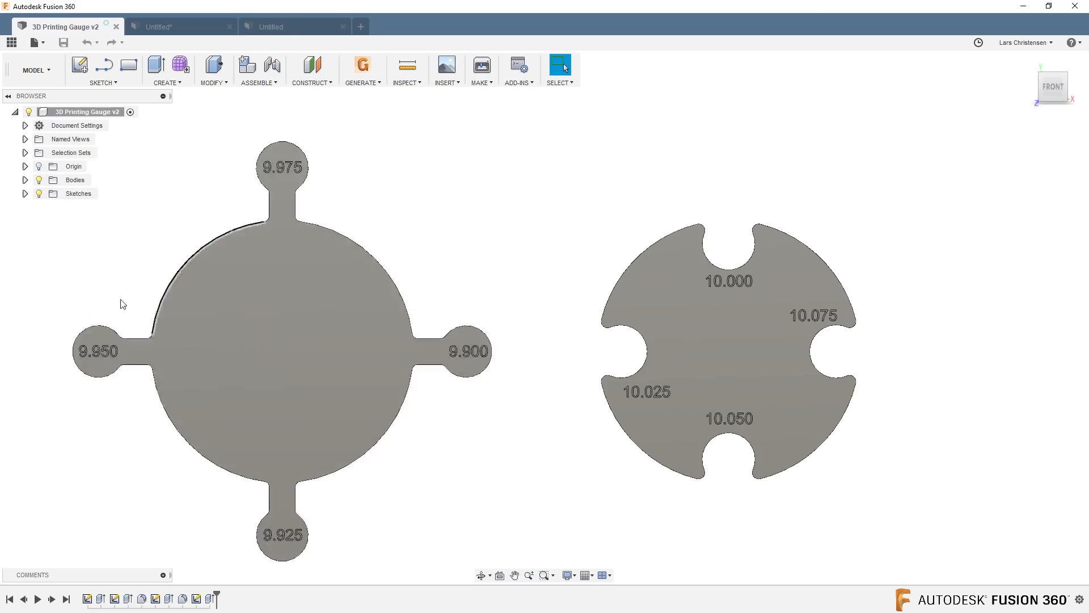
pyautogui.keyDown('shift'); pyautogui.moveTo(141, 393); pyautogui.dragTo(144, 438, button='middle'); pyautogui.keyUp('shift')
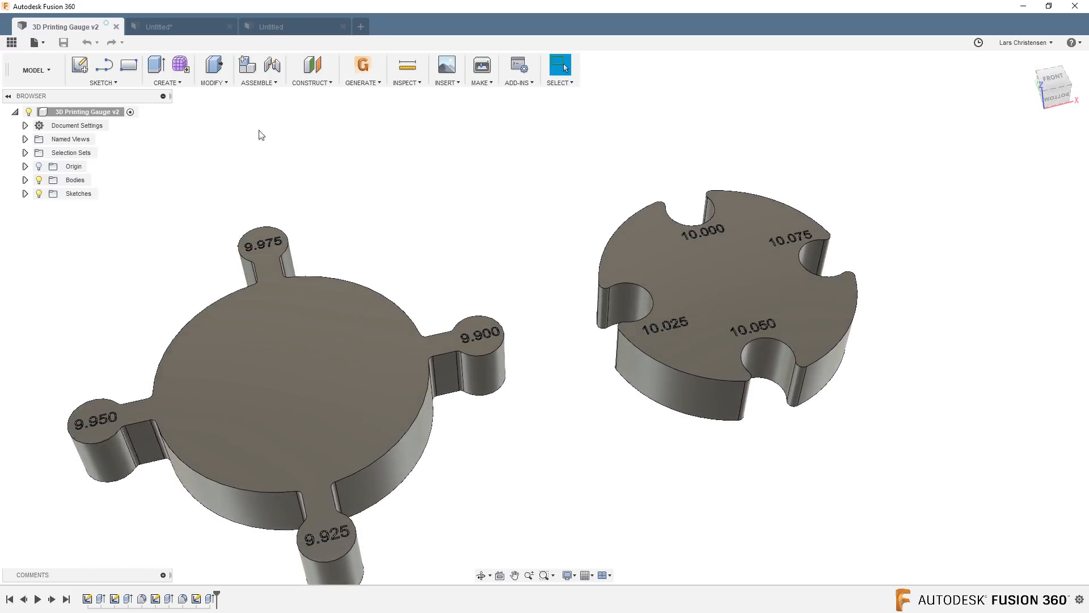
pyautogui.click(183, 28)
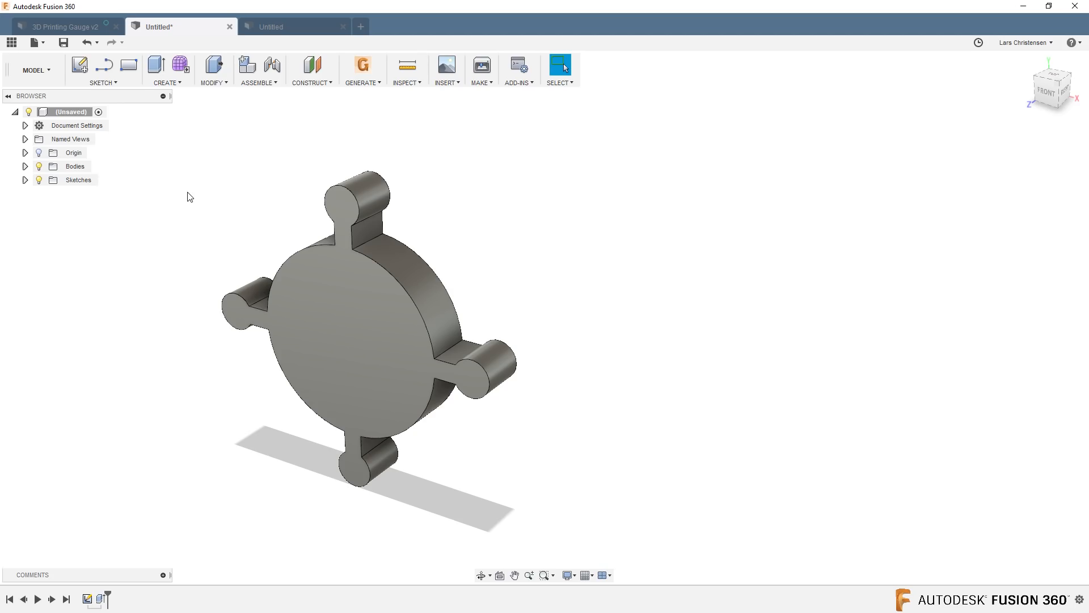
# Step: Fillet the 16 straight corner edges where the four arms meet the disc and the end pins with a 1 mm radius
pyautogui.press('f')
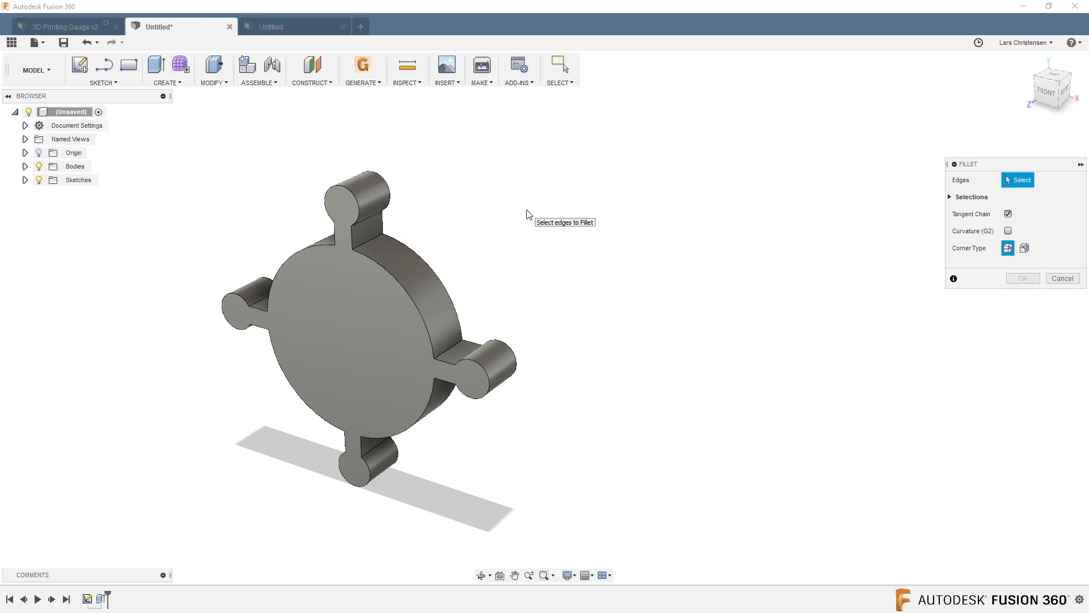
pyautogui.click(1064, 94)
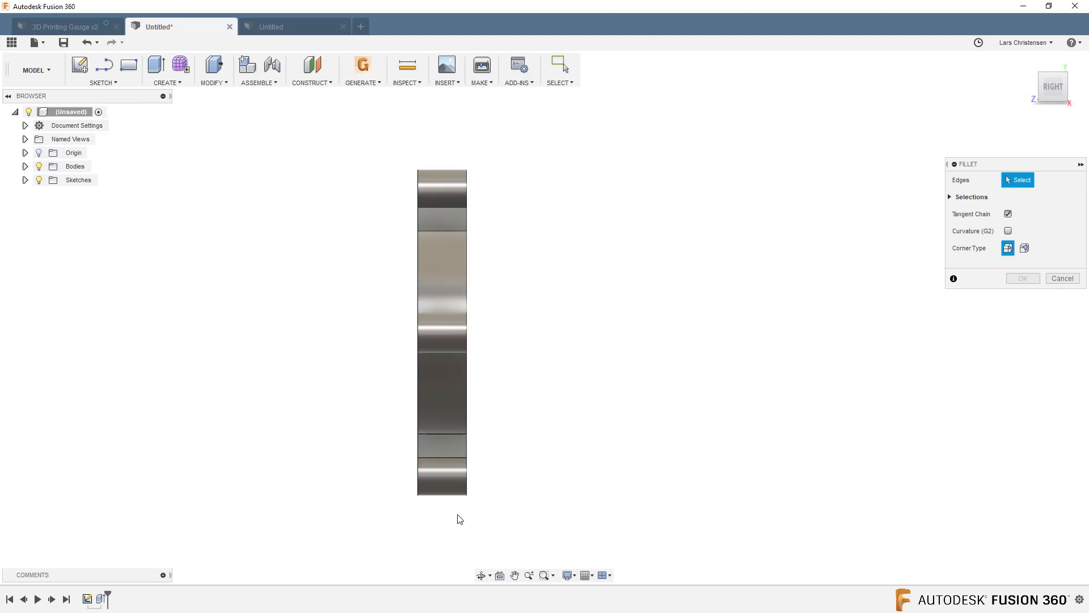
pyautogui.moveTo(457, 514); pyautogui.dragTo(430, 140)
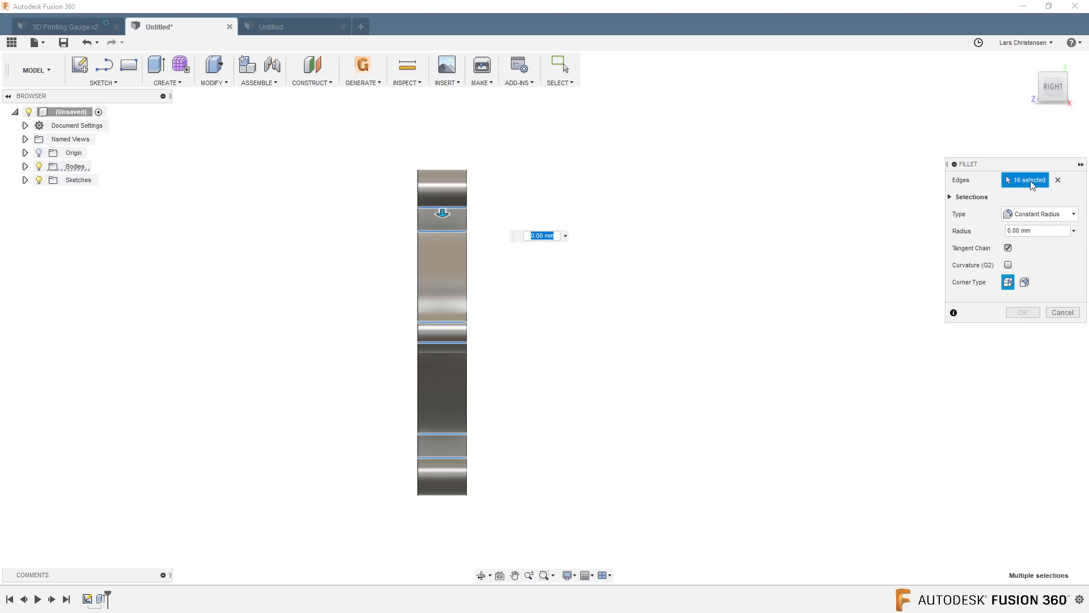
pyautogui.keyDown('shift'); pyautogui.moveTo(722, 270); pyautogui.dragTo(706, 267, button='middle'); pyautogui.keyUp('shift')
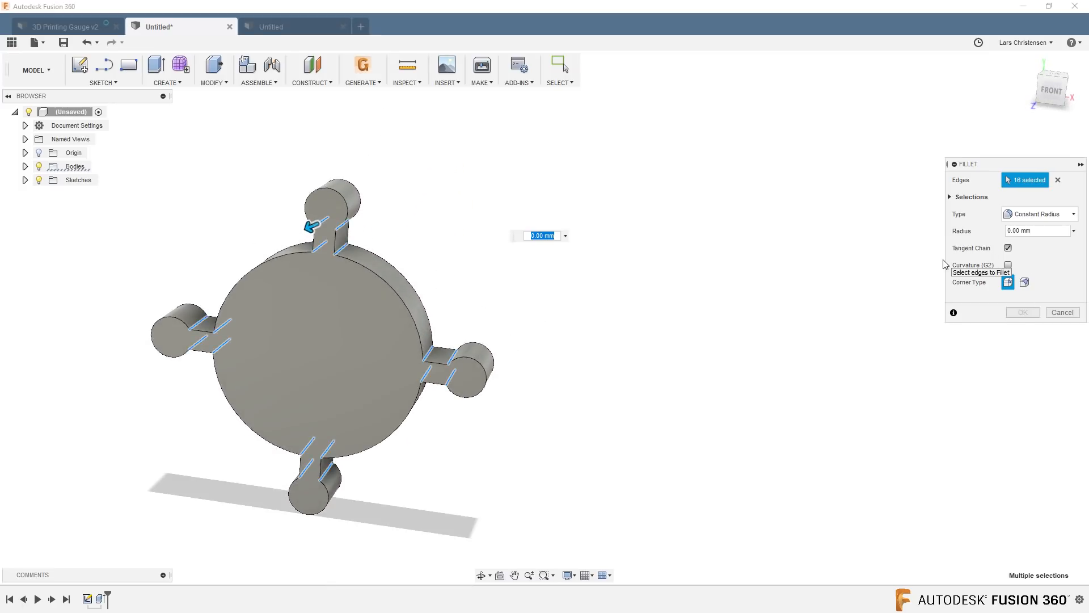
pyautogui.write('1.')
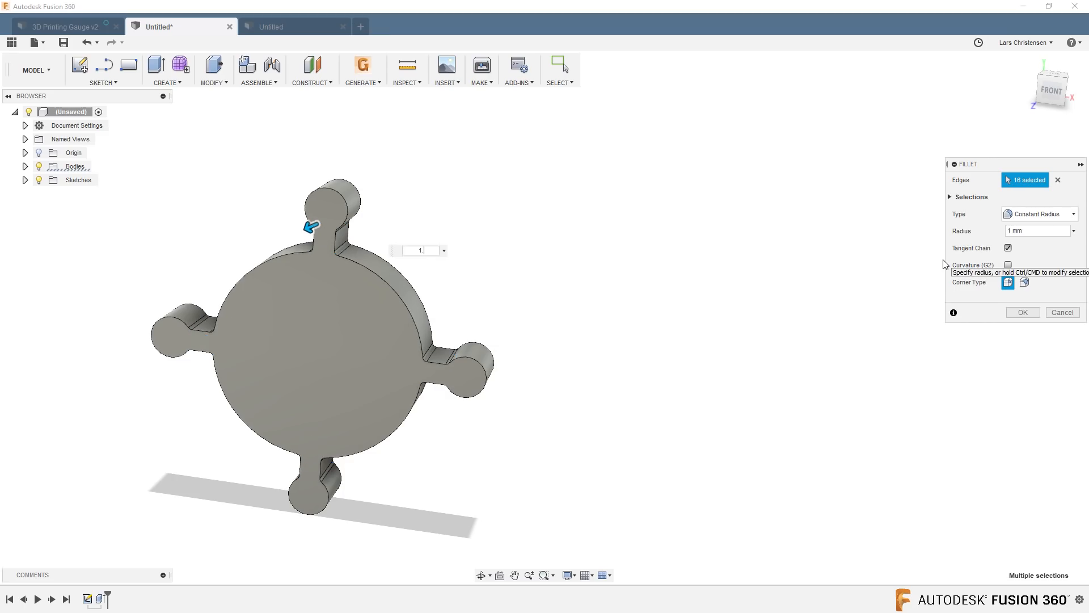
pyautogui.press('Return')
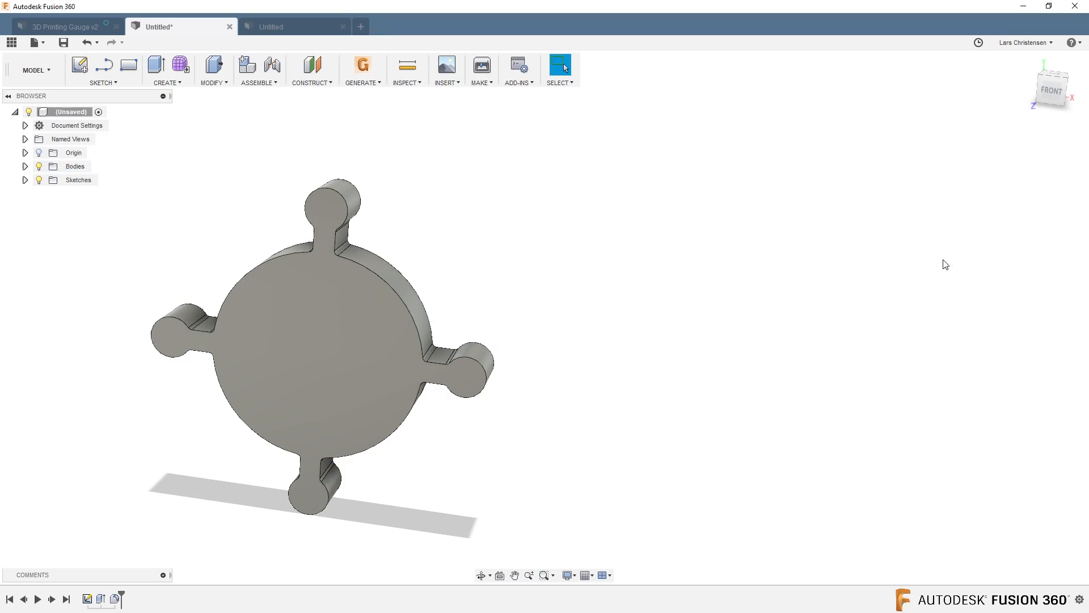
pyautogui.keyDown('shift'); pyautogui.moveTo(402, 266); pyautogui.dragTo(340, 223, button='middle'); pyautogui.keyUp('shift')
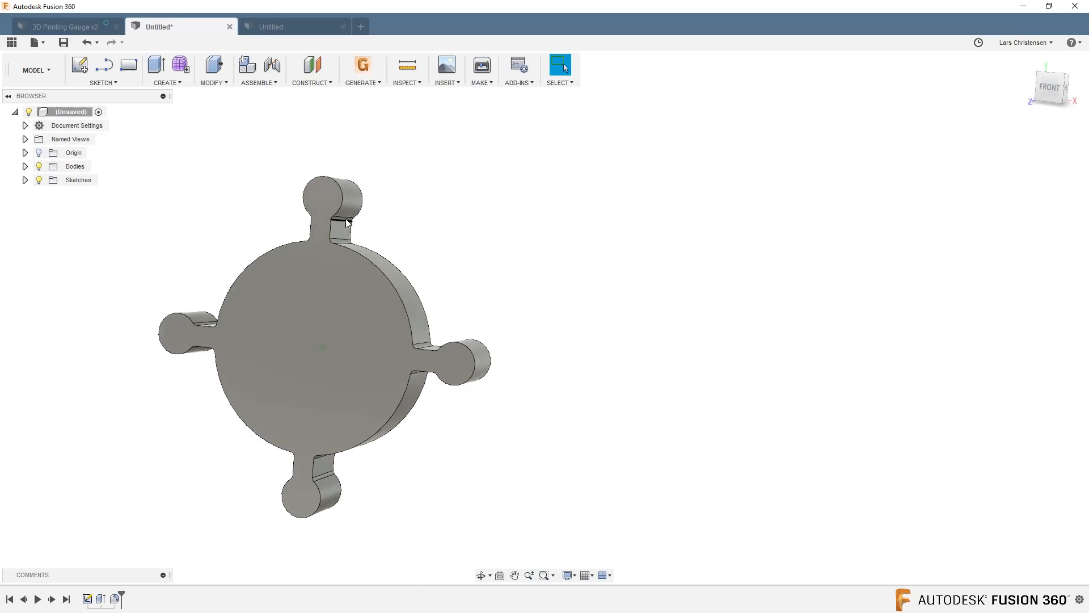
# Step: Show Sketch1 and its dimensions on the gauge body in the front view
pyautogui.click(1049, 88)
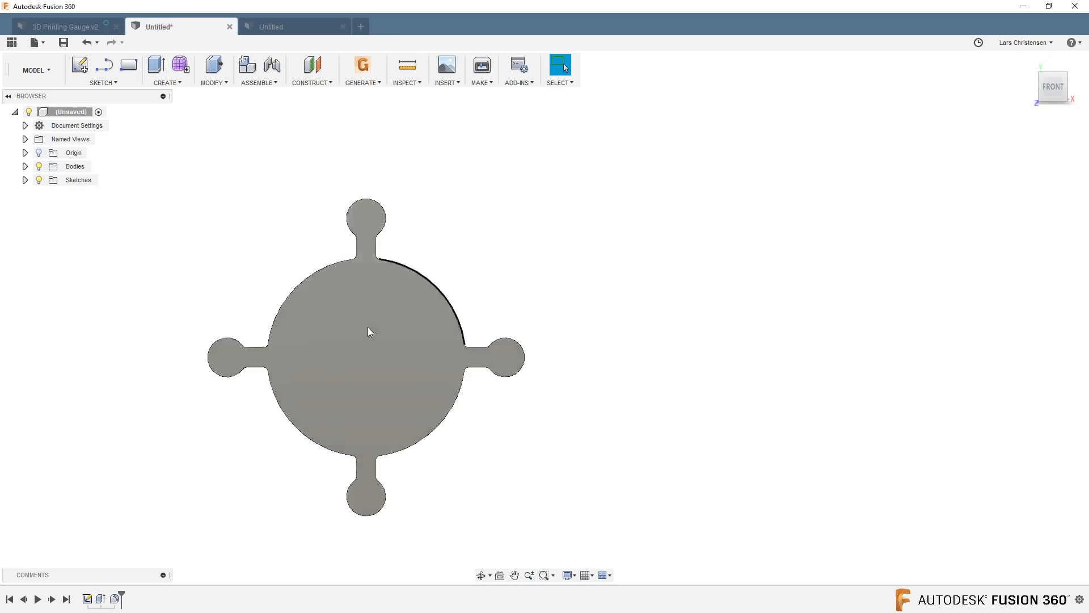
pyautogui.scroll(-2, 110, 333)
pyautogui.scroll(2, 404, 434)
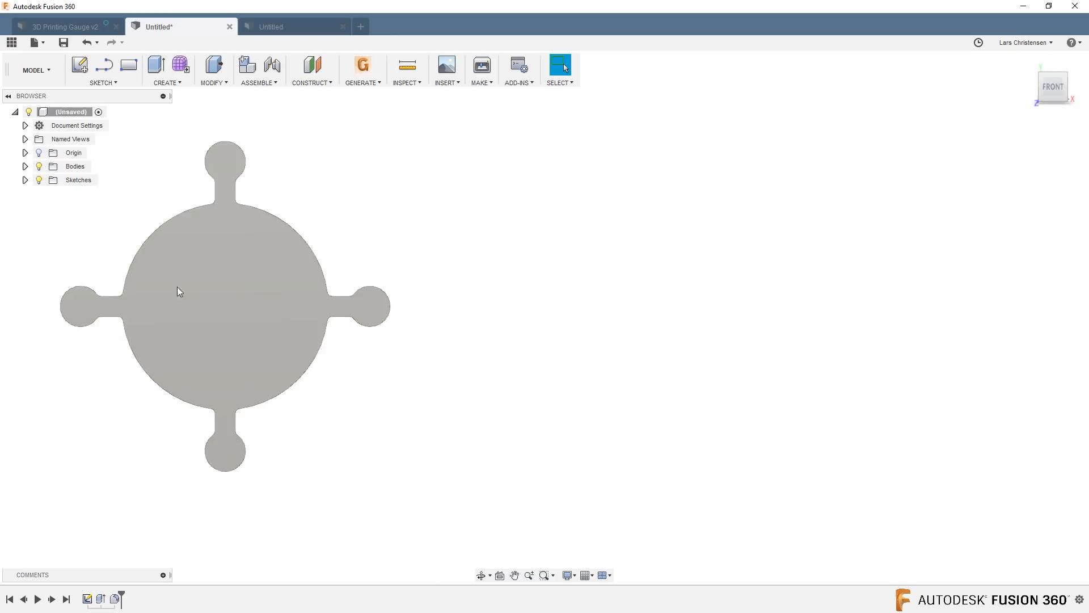
pyautogui.scroll(1, 193, 200)
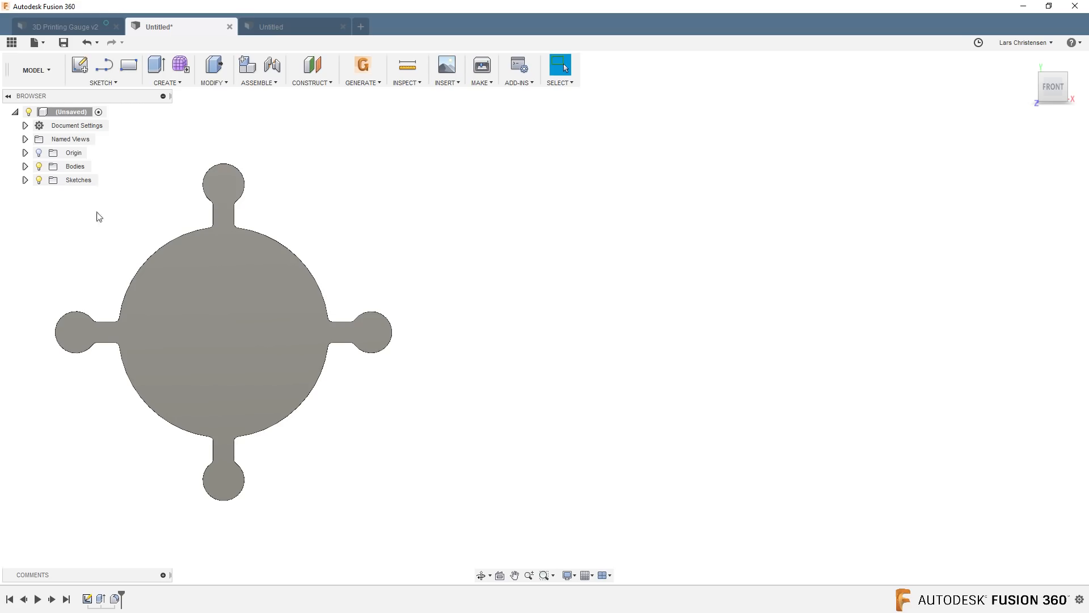
pyautogui.click(25, 180)
pyautogui.click(50, 195)
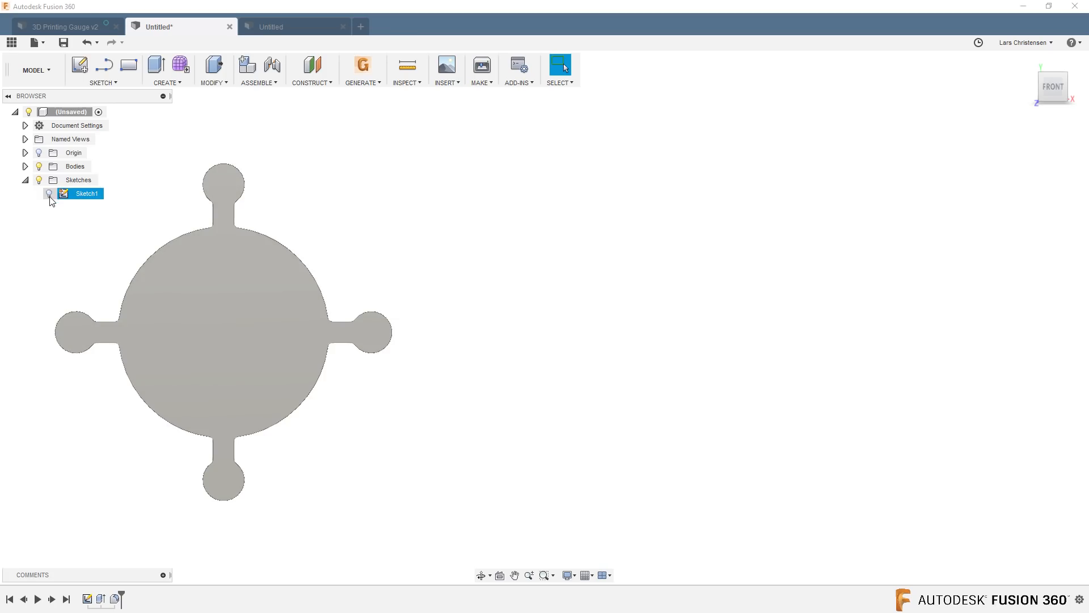
pyautogui.click(49, 194)
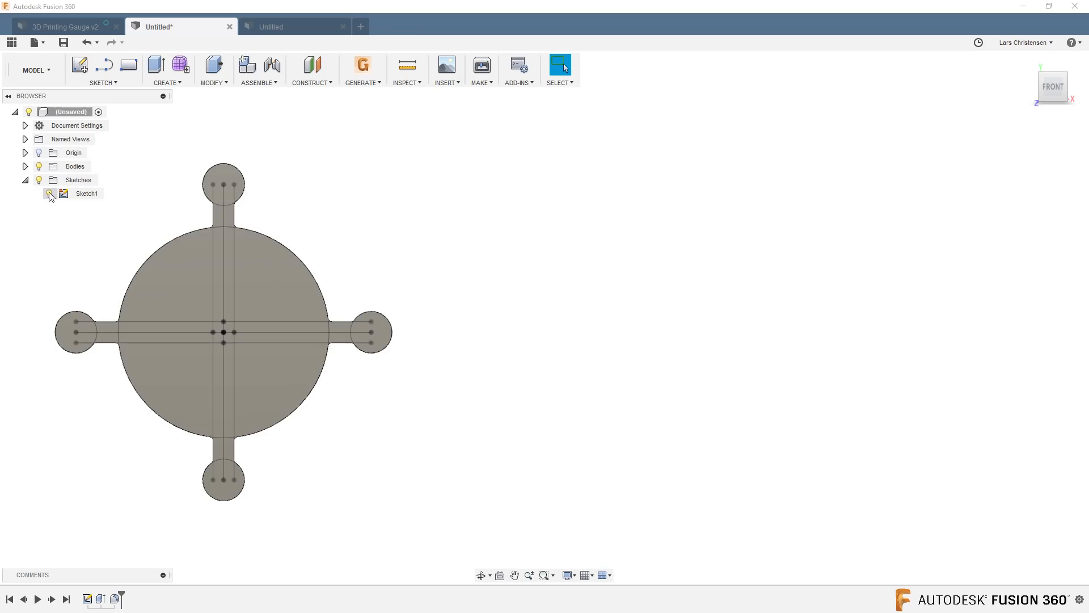
pyautogui.click(87, 196)
pyautogui.rightClick(86, 194)
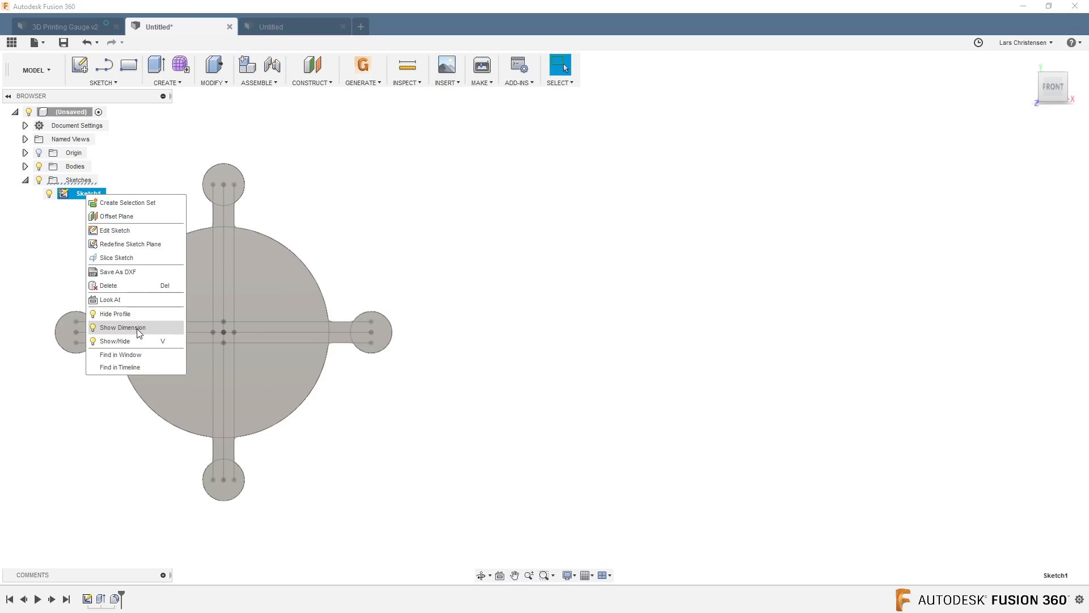
pyautogui.click(122, 327)
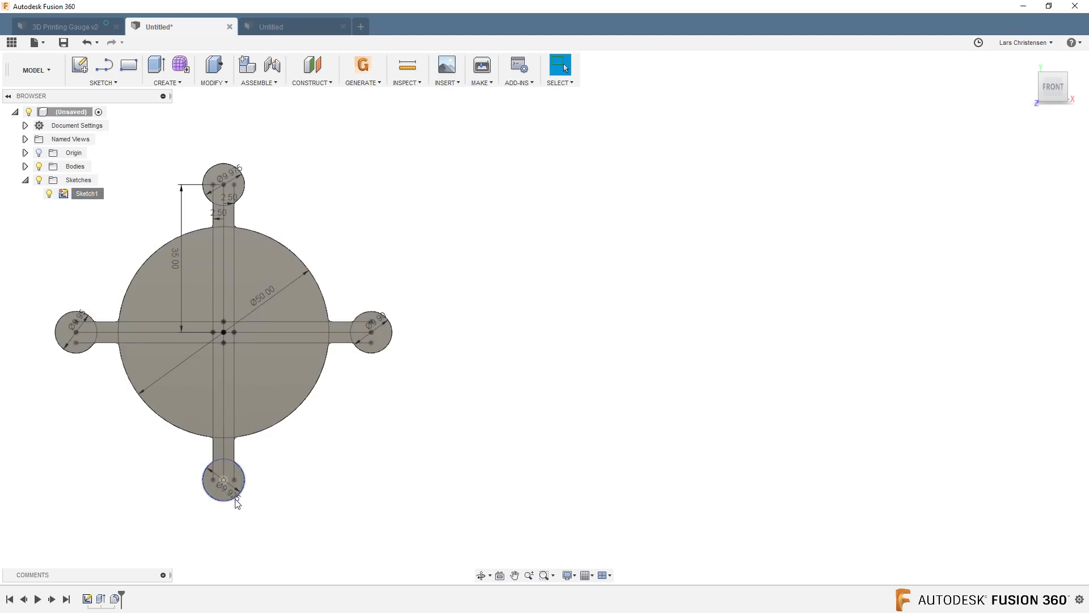
# Step: Edit Sketch1 to place the four end circles' diameter dimensions outside their circles, and finish the sketch
pyautogui.rightClick(86, 598)
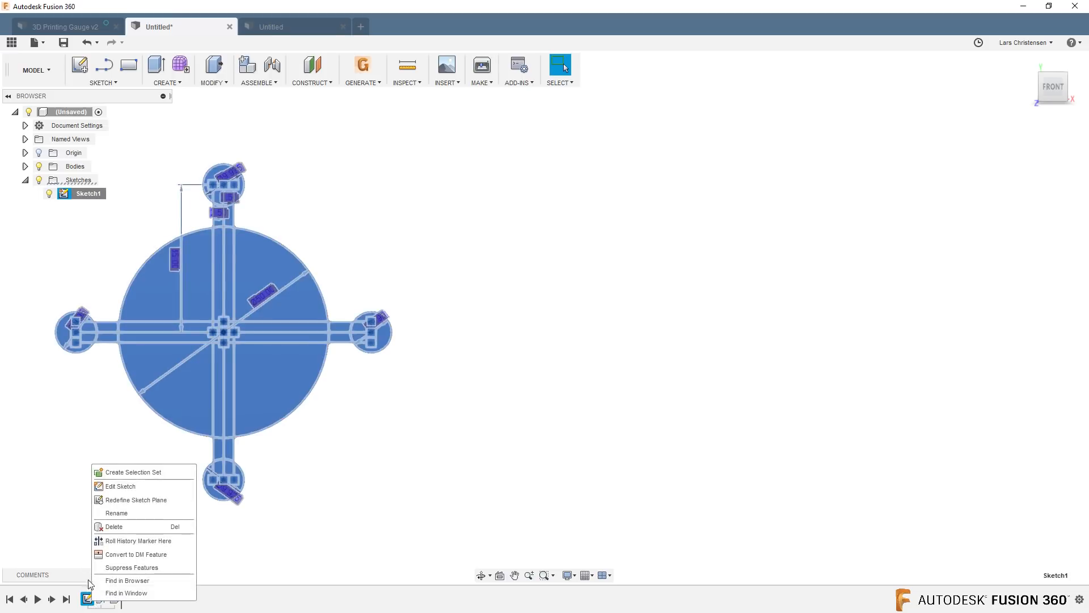
pyautogui.click(111, 487)
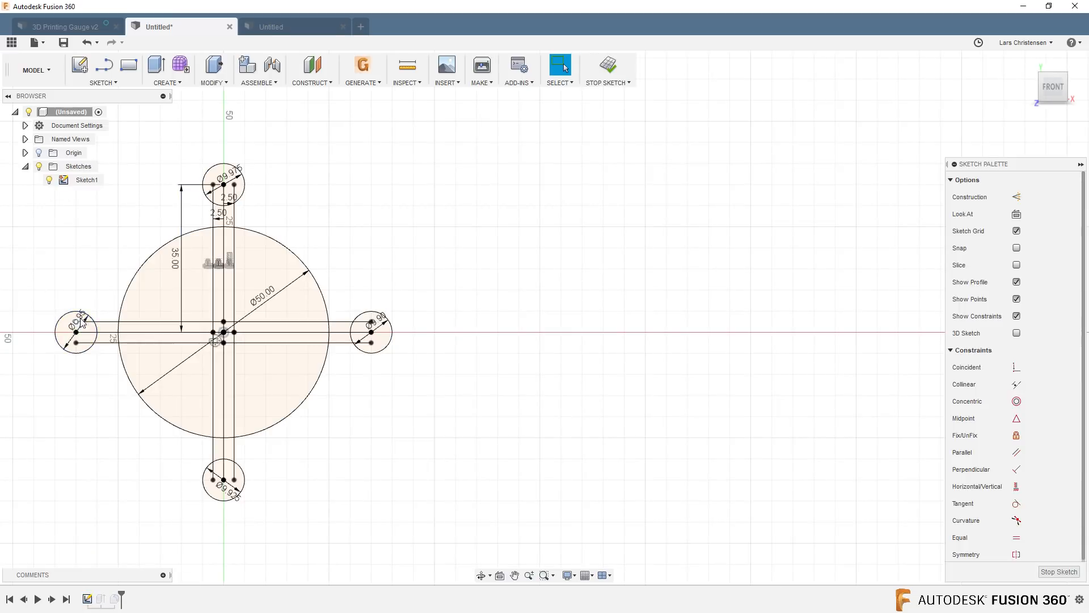
pyautogui.scroll(5, 81, 313)
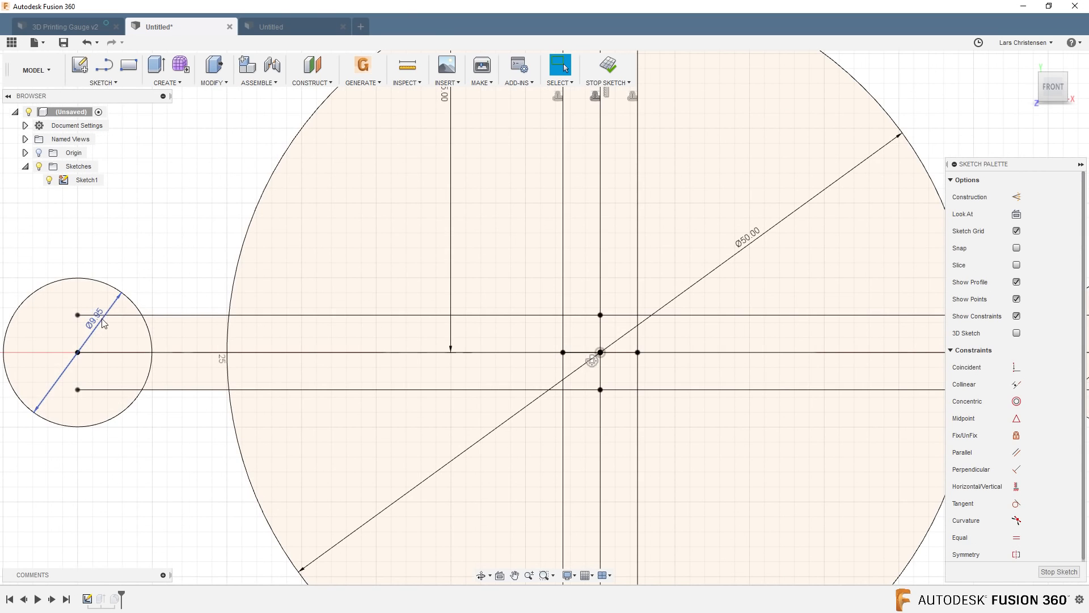
pyautogui.scroll(-5, 119, 238)
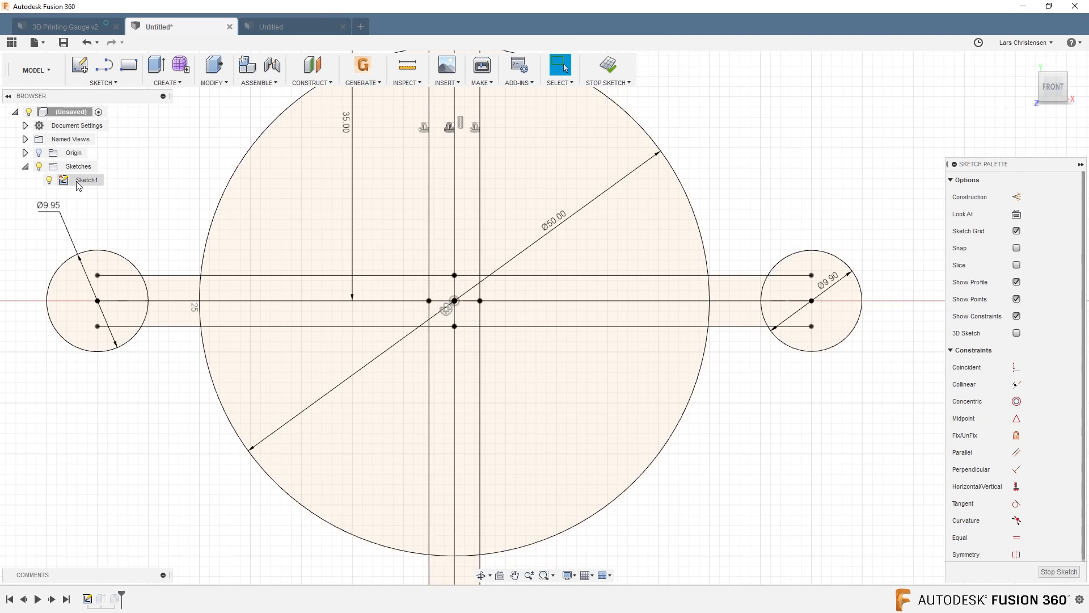
pyautogui.scroll(4, 465, 528)
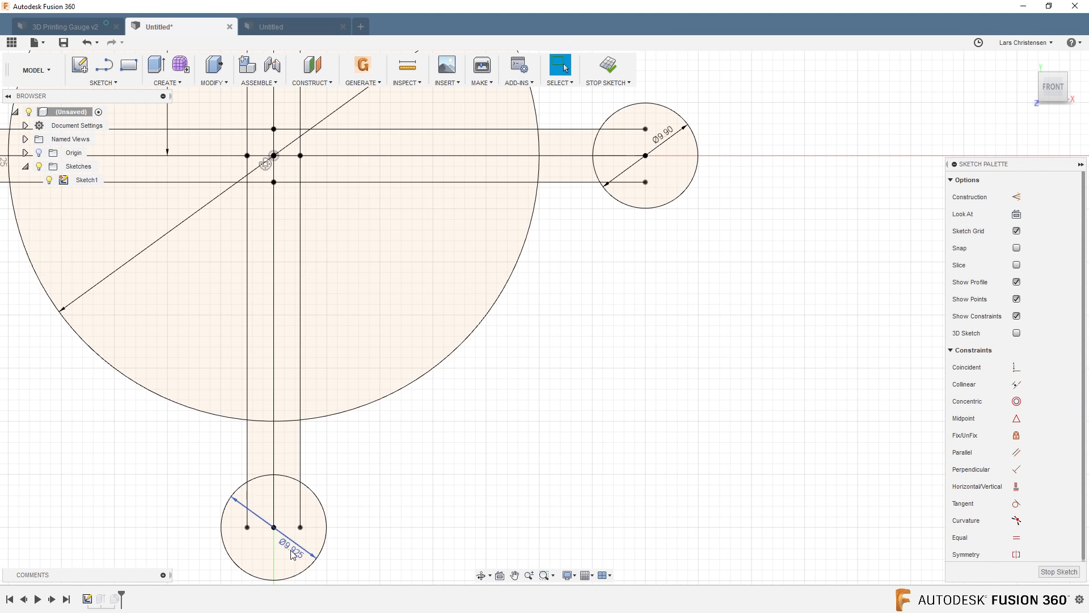
pyautogui.moveTo(292, 555); pyautogui.dragTo(382, 577)
pyautogui.scroll(-3, 341, 550)
pyautogui.scroll(3, 555, 304)
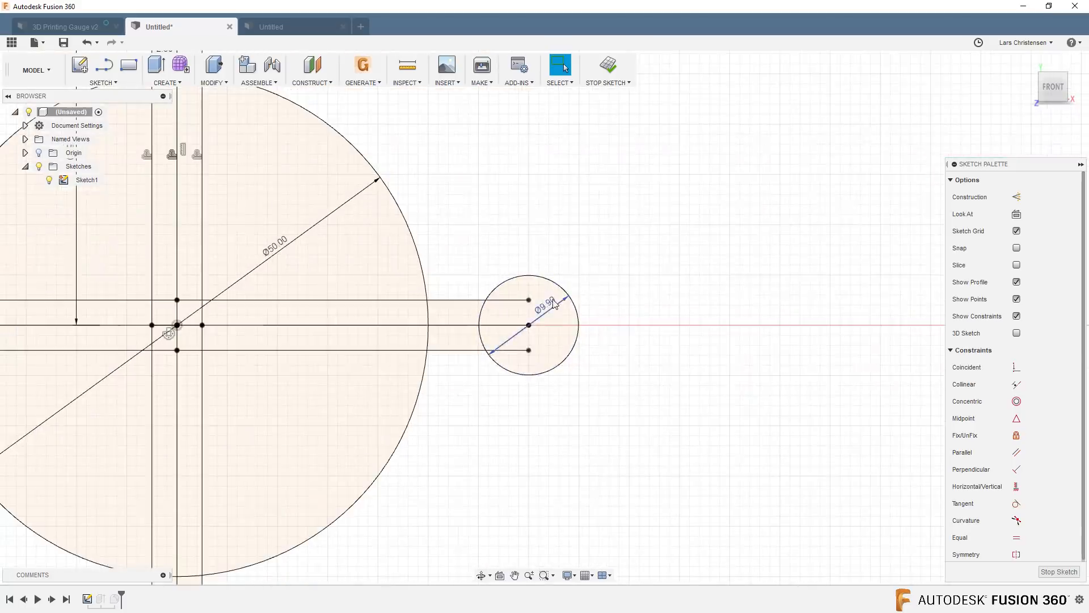
pyautogui.moveTo(555, 305); pyautogui.dragTo(583, 249)
pyautogui.scroll(-3, 584, 252)
pyautogui.scroll(3, 380, 177)
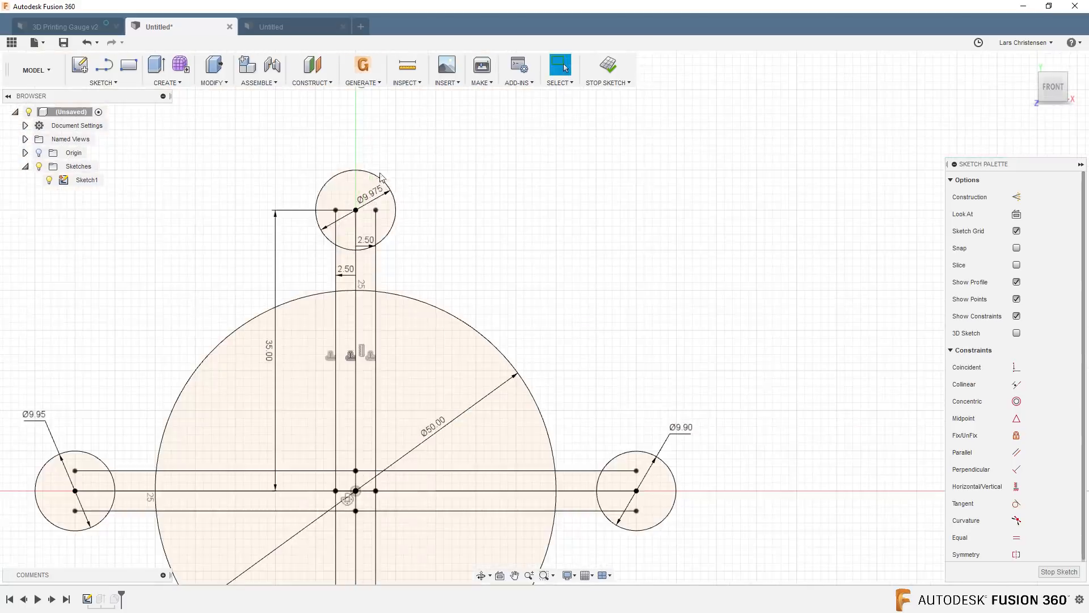
pyautogui.moveTo(380, 177); pyautogui.dragTo(427, 151)
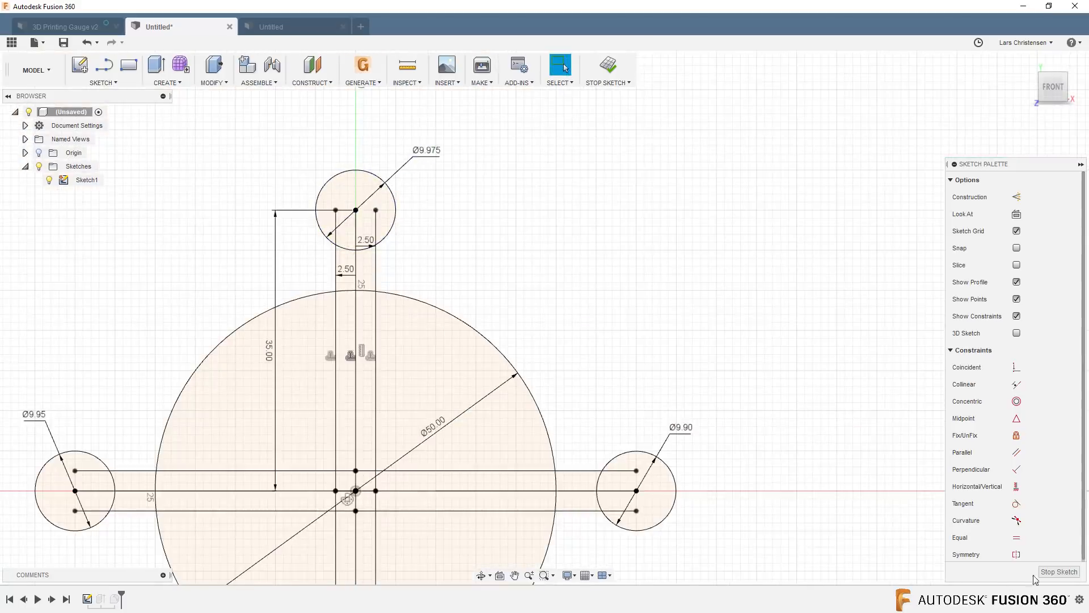
pyautogui.click(1058, 572)
pyautogui.scroll(-5, 224, 222)
pyautogui.scroll(1, 400, 392)
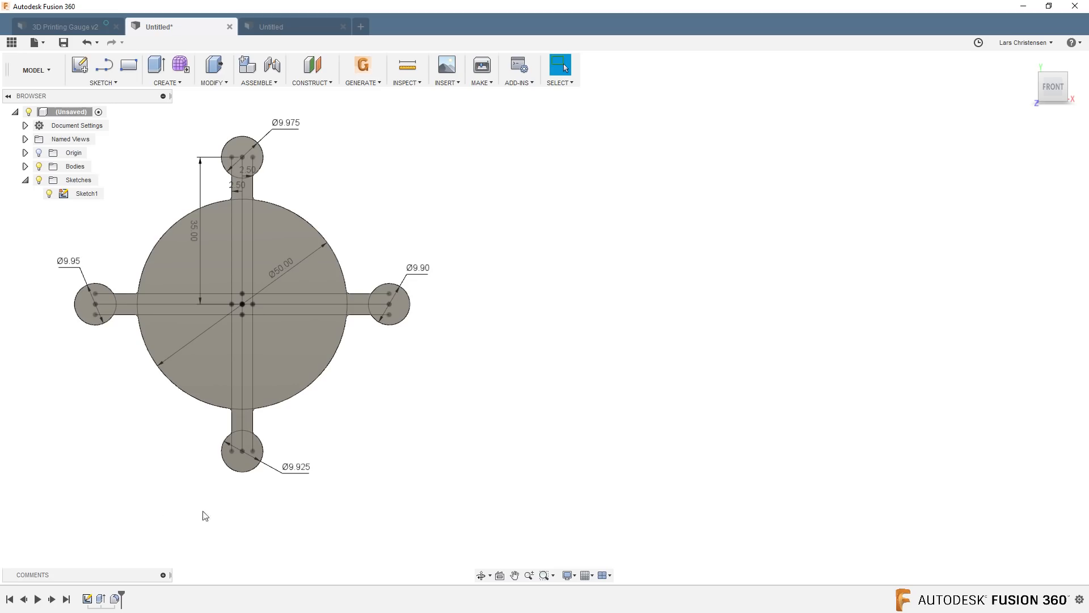
# Step: Start a new sketch on the gauge body's front face and draw a 50 mm diameter circle to the right of the body
pyautogui.scroll(-2, 173, 528)
pyautogui.scroll(1, 121, 475)
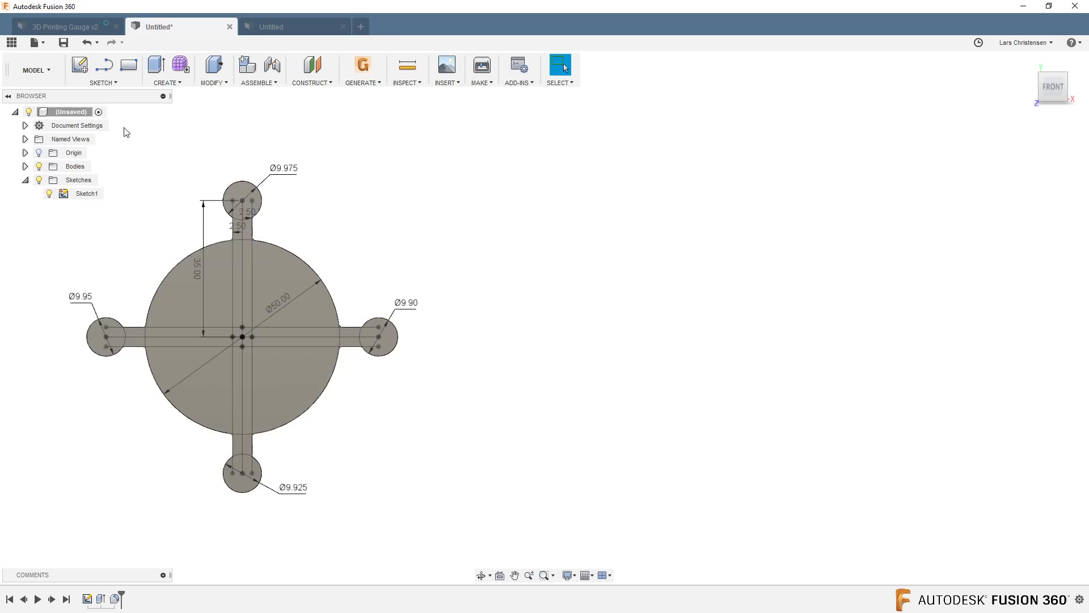
pyautogui.click(80, 65)
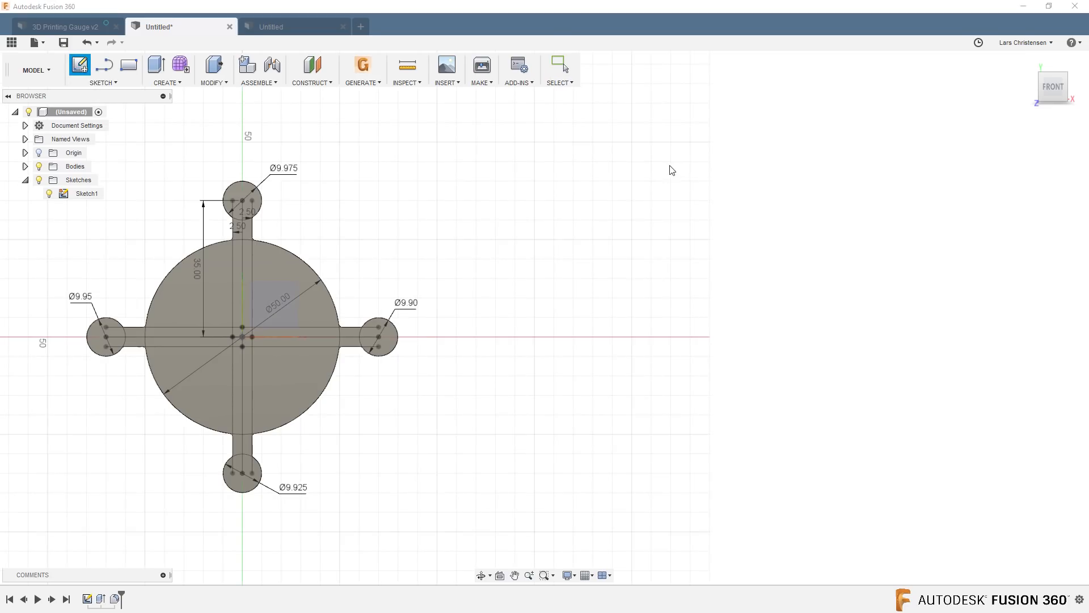
pyautogui.moveTo(382, 299); pyautogui.dragTo(649, 325, button='middle')
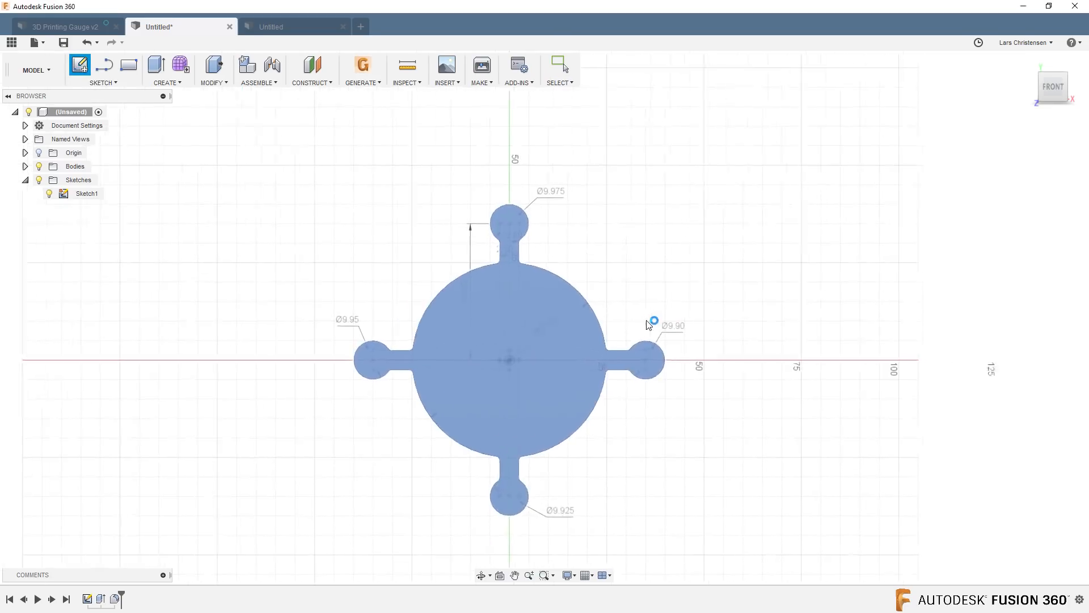
pyautogui.scroll(-3, 269, 358)
pyautogui.scroll(3, 868, 357)
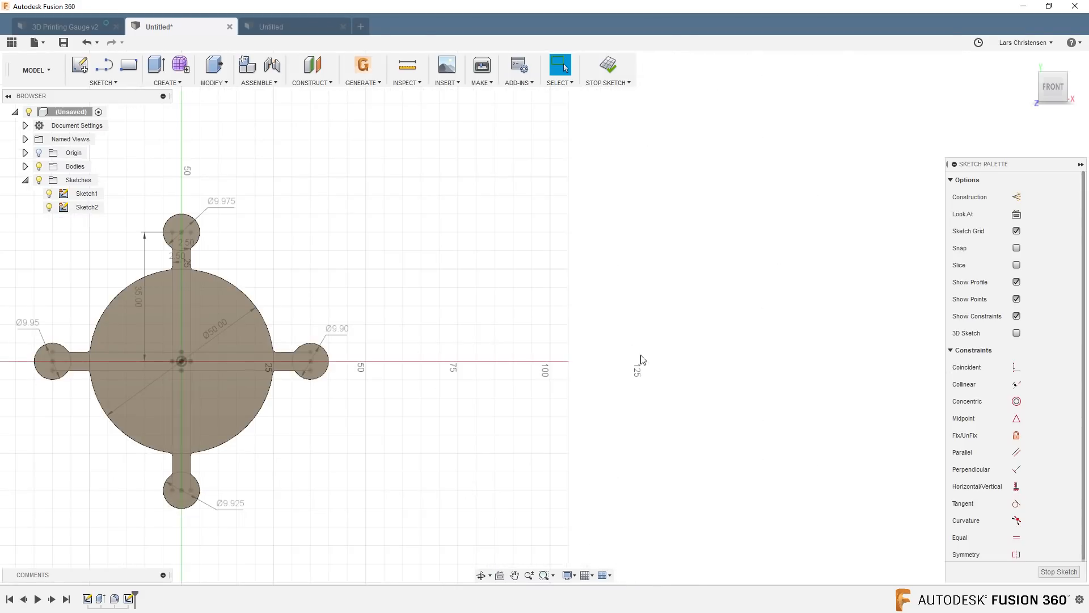
pyautogui.press('c')
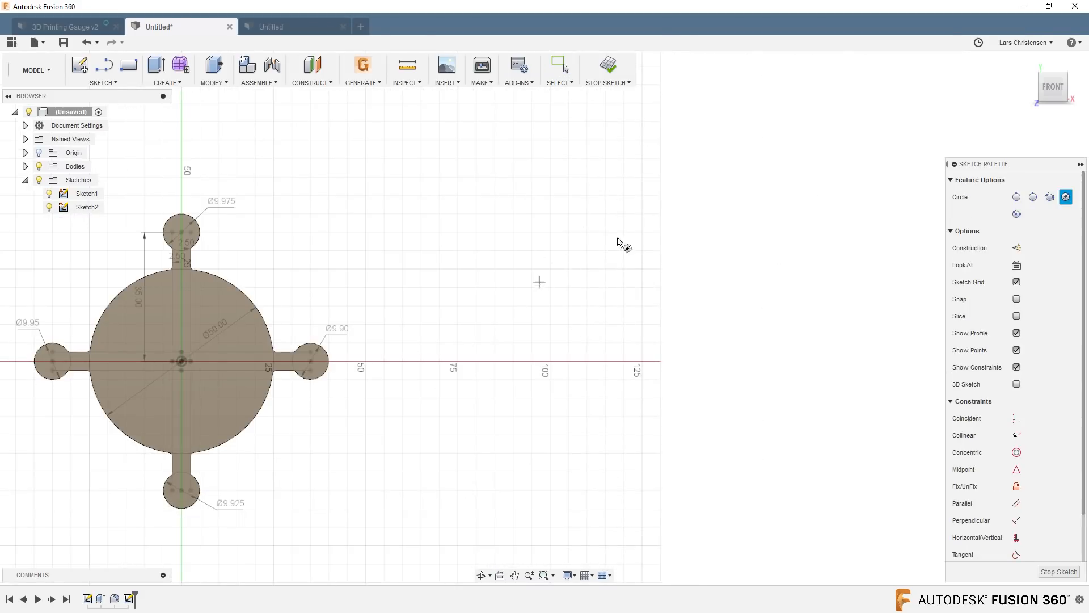
pyautogui.click(499, 294)
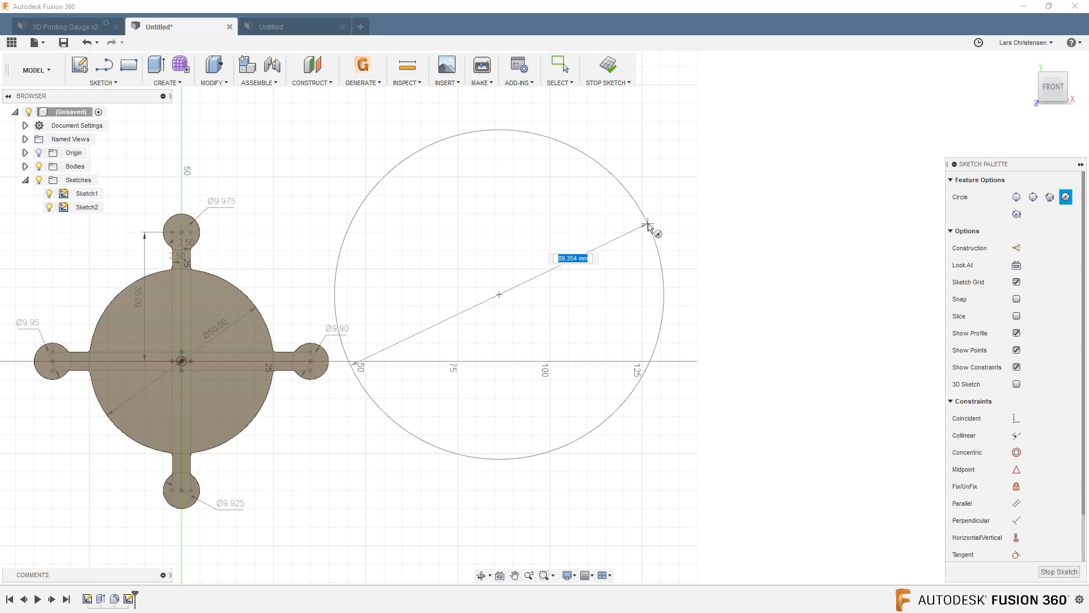
pyautogui.write('50')
pyautogui.press('Tab')
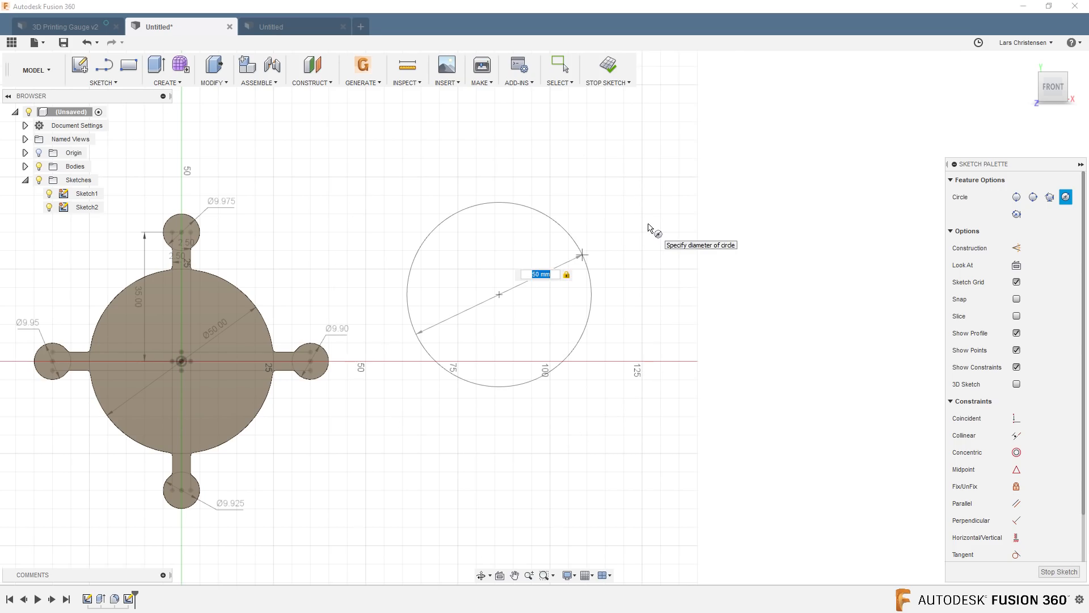
pyautogui.press('Return')
pyautogui.press('Escape')
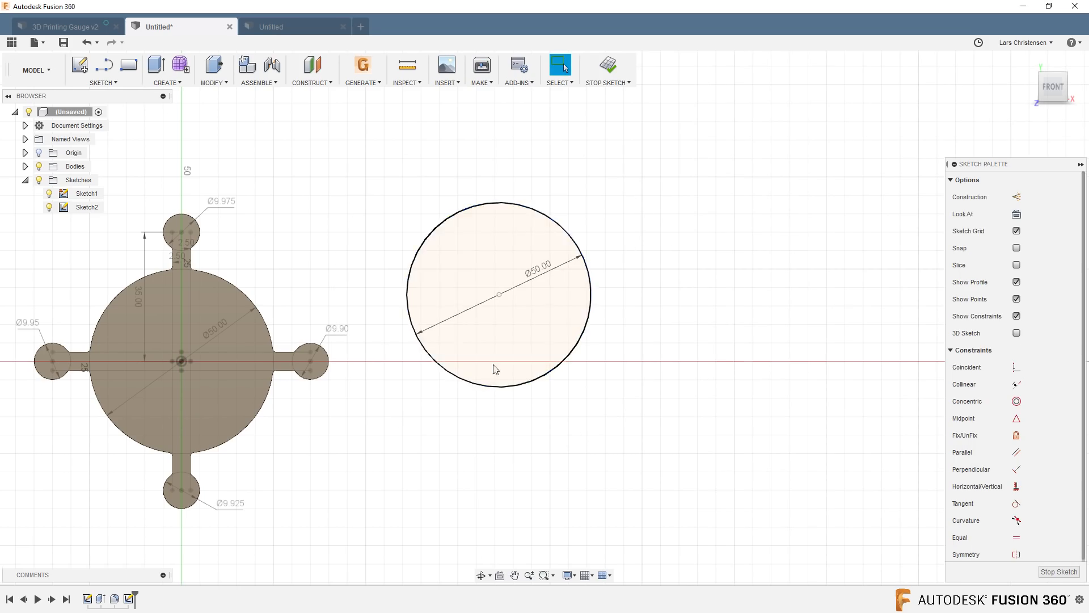
# Step: Constrain the new 50 mm circle's centre to be horizontally aligned with the gauge body's origin point
pyautogui.click(1017, 489)
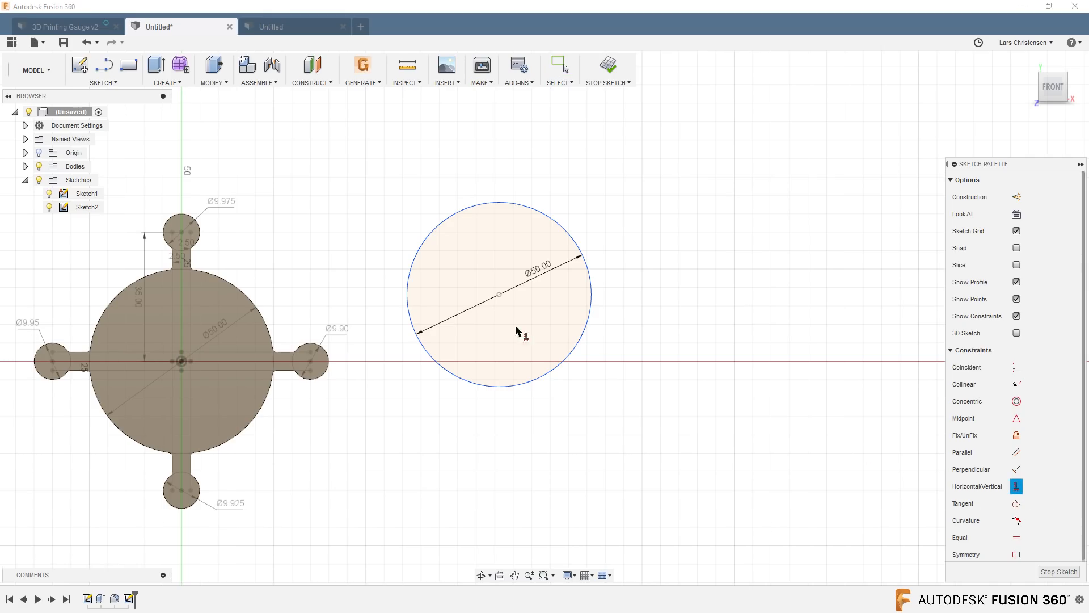
pyautogui.click(499, 295)
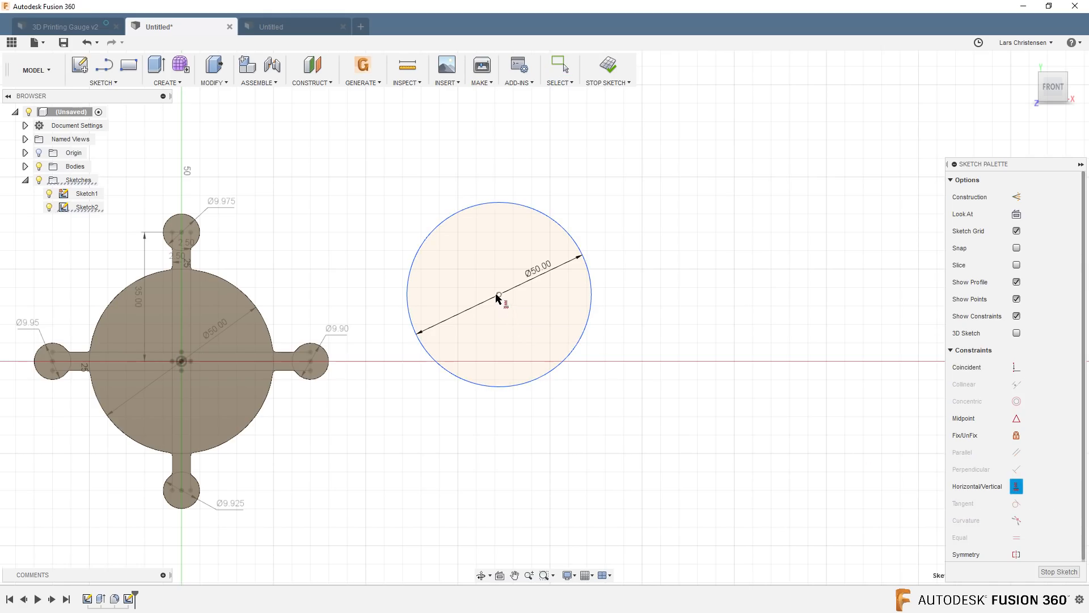
pyautogui.click(182, 361)
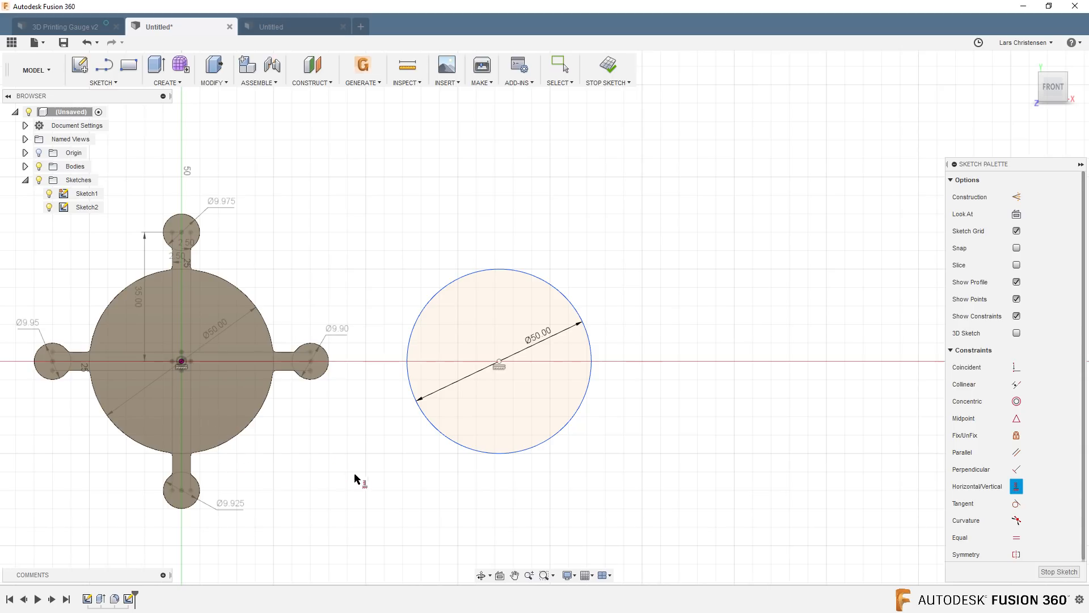
pyautogui.press('Escape')
# Step: Dimension the horizontal distance between the gauge body's centre and the new circle's centre as 85 mm
pyautogui.click(181, 361)
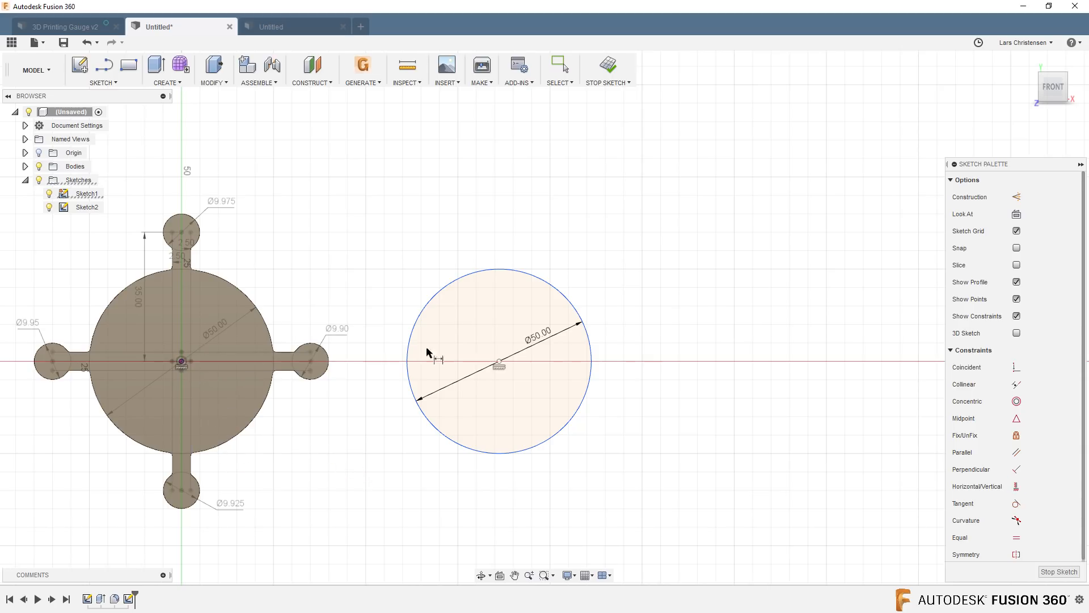
pyautogui.click(499, 362)
pyautogui.click(342, 160)
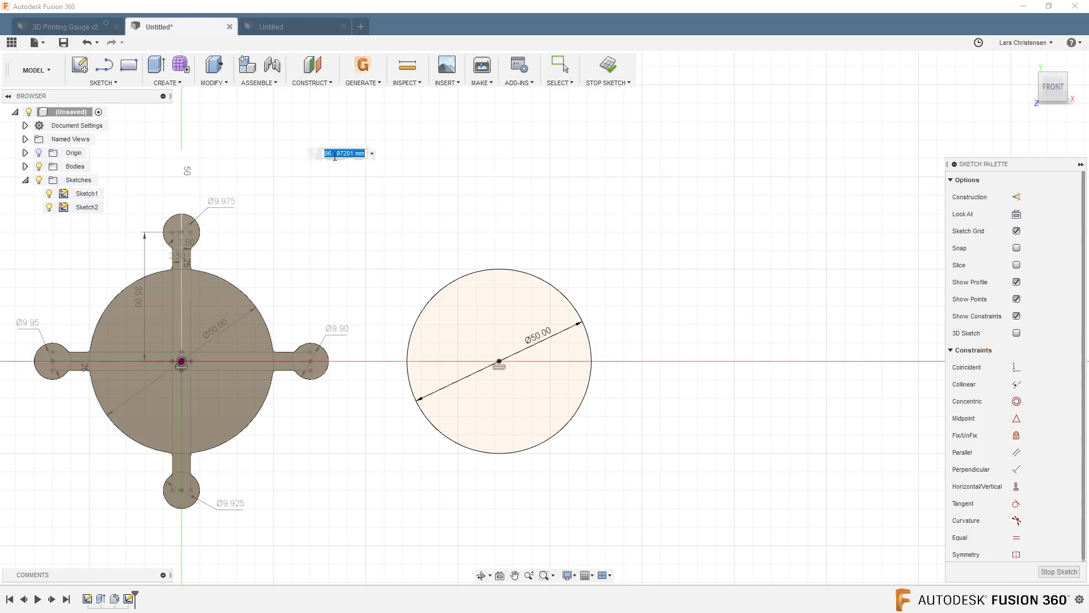
pyautogui.write('85')
pyautogui.press('Return')
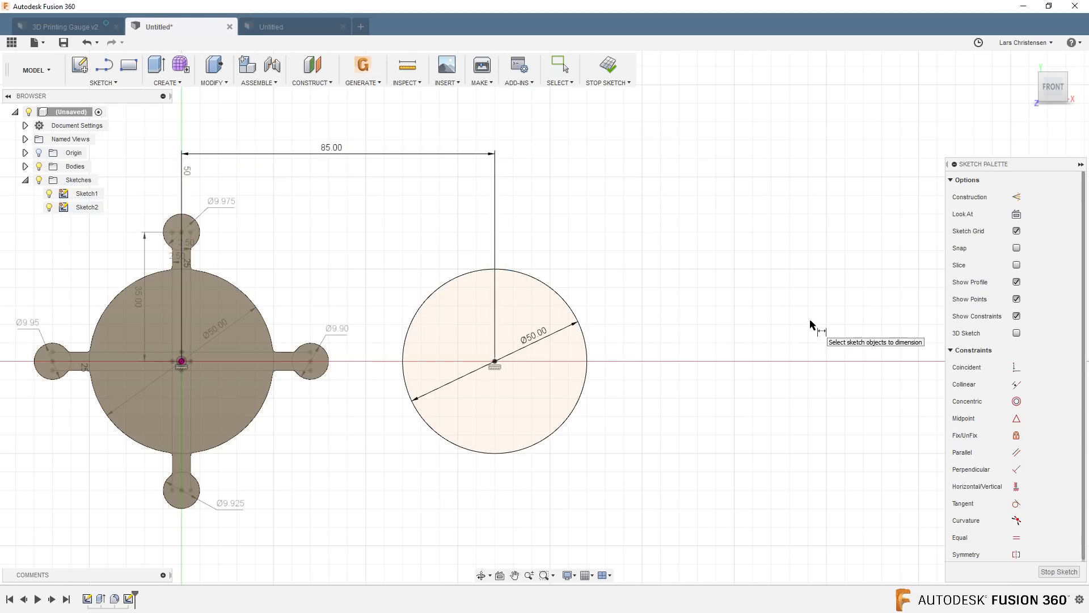
# Step: Try a 35 mm line upward from the new circle's centre, test-move its free end, and undo both the move and the line
pyautogui.scroll(2, 596, 238)
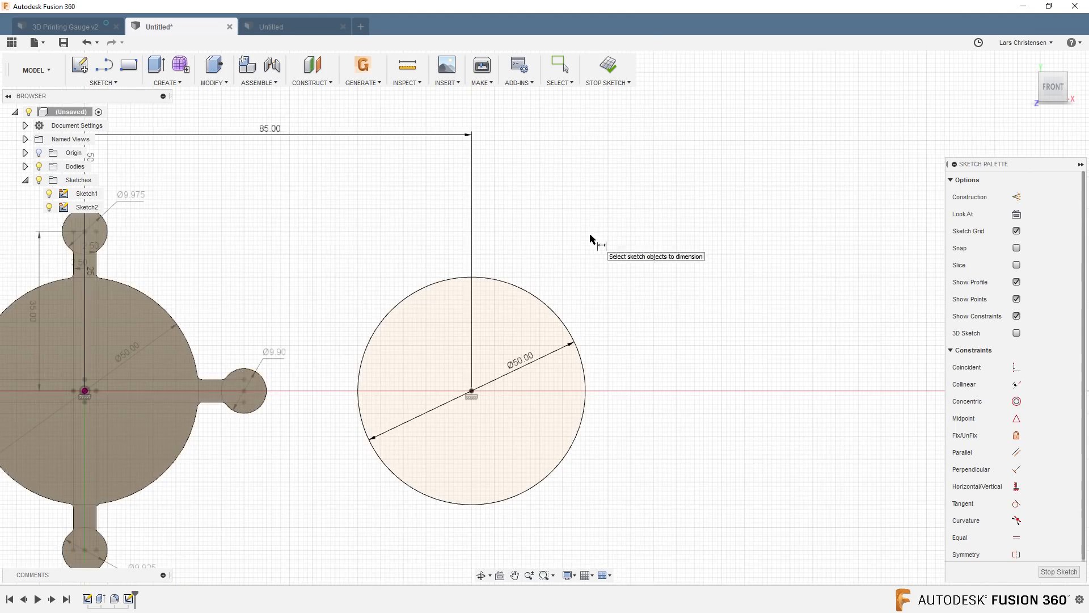
pyautogui.scroll(-1, 535, 151)
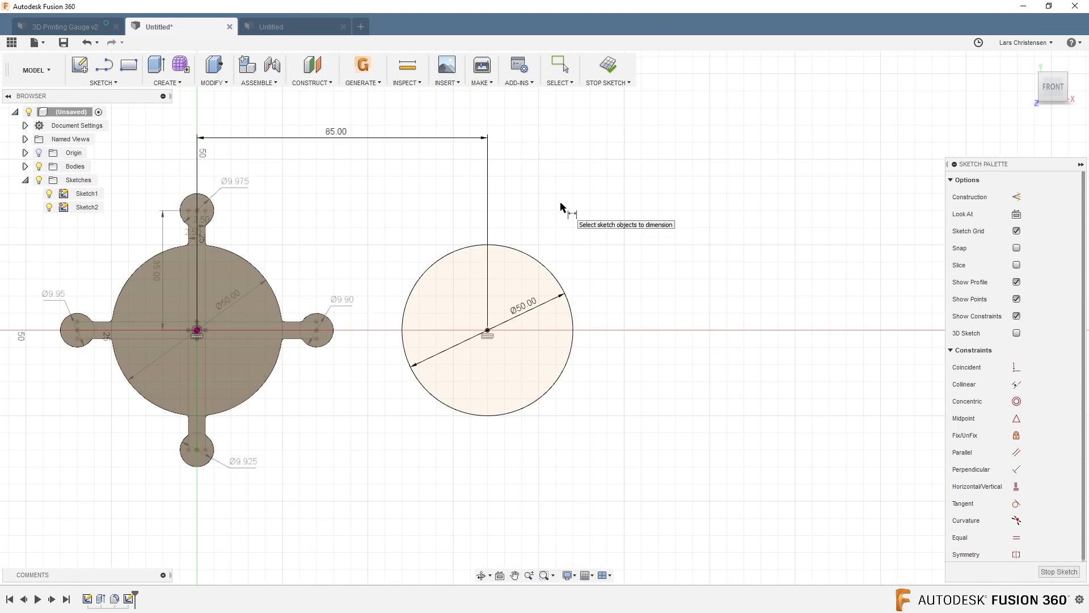
pyautogui.press('l')
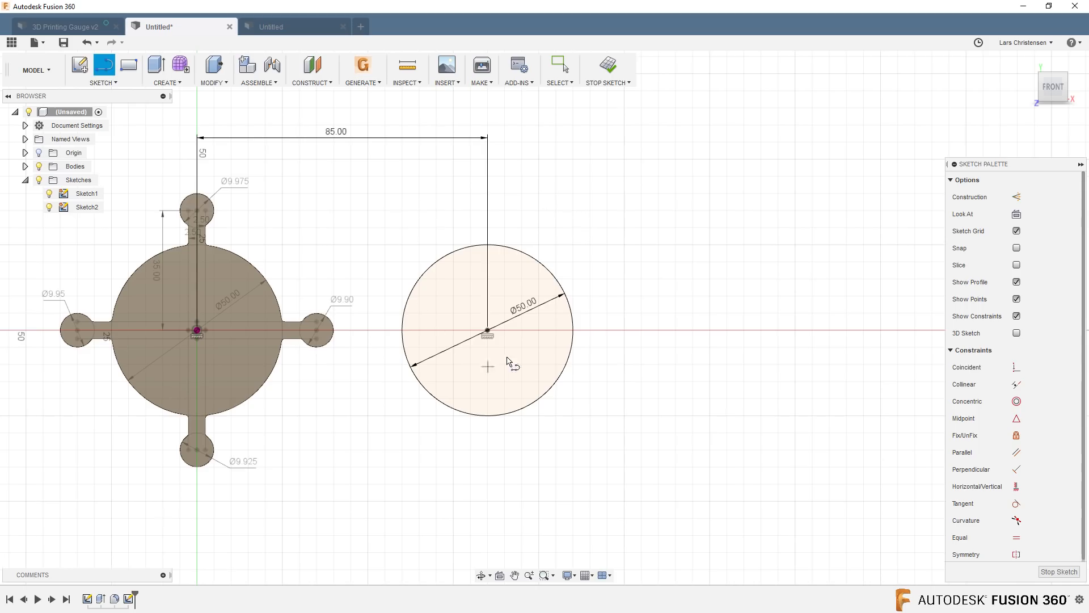
pyautogui.click(488, 330)
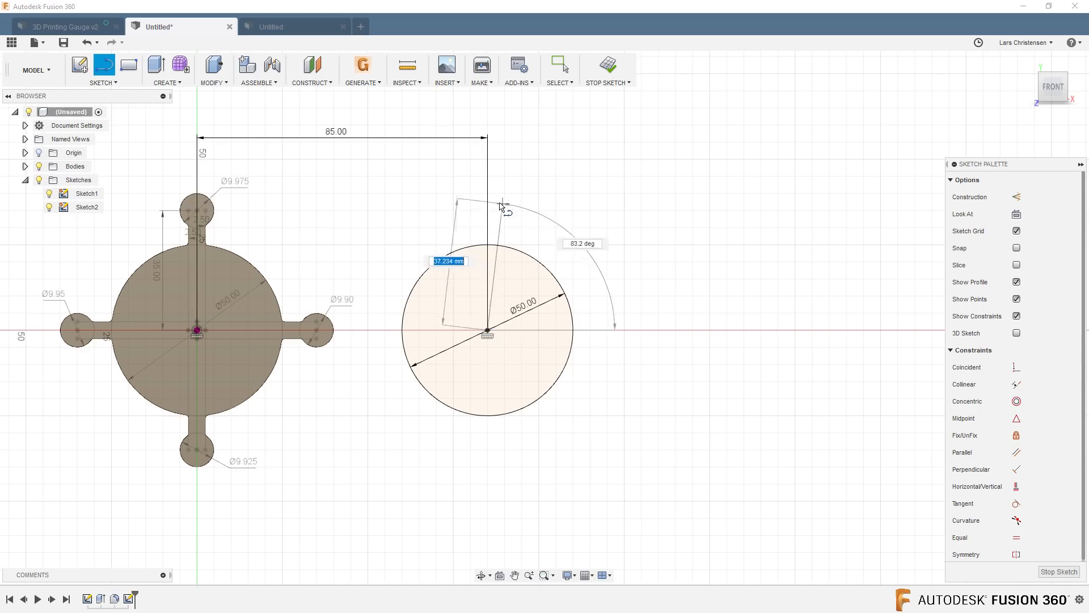
pyautogui.write('35')
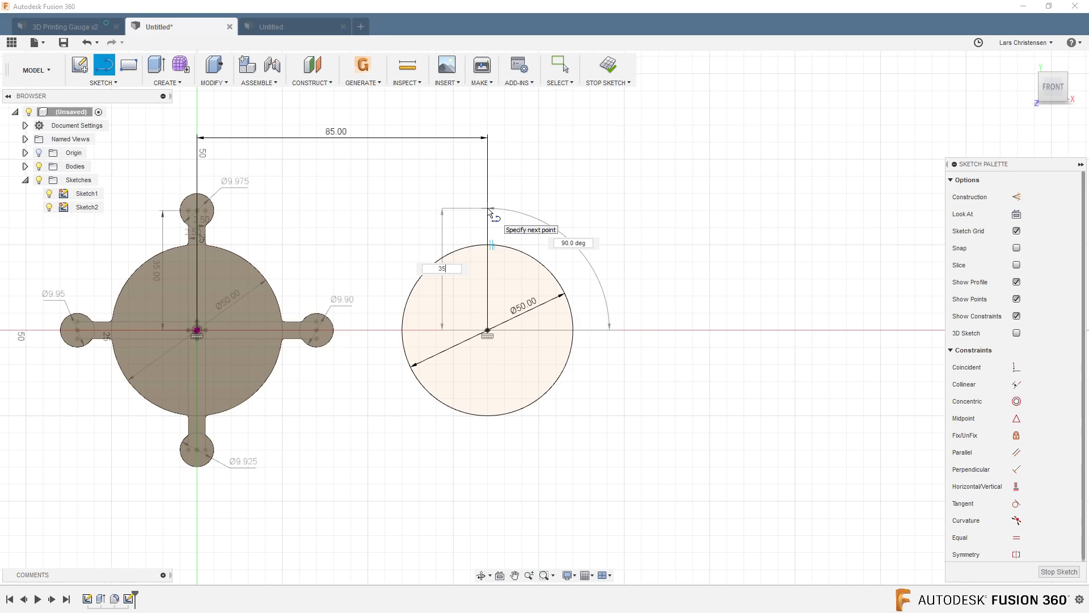
pyautogui.press('Tab')
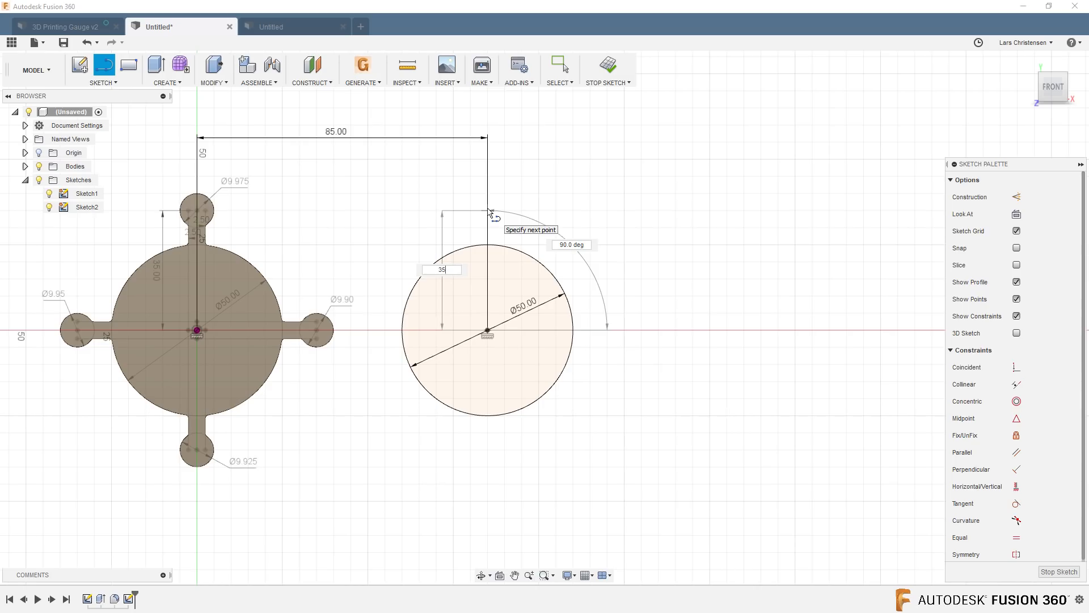
pyautogui.press('Return')
pyautogui.press('Escape')
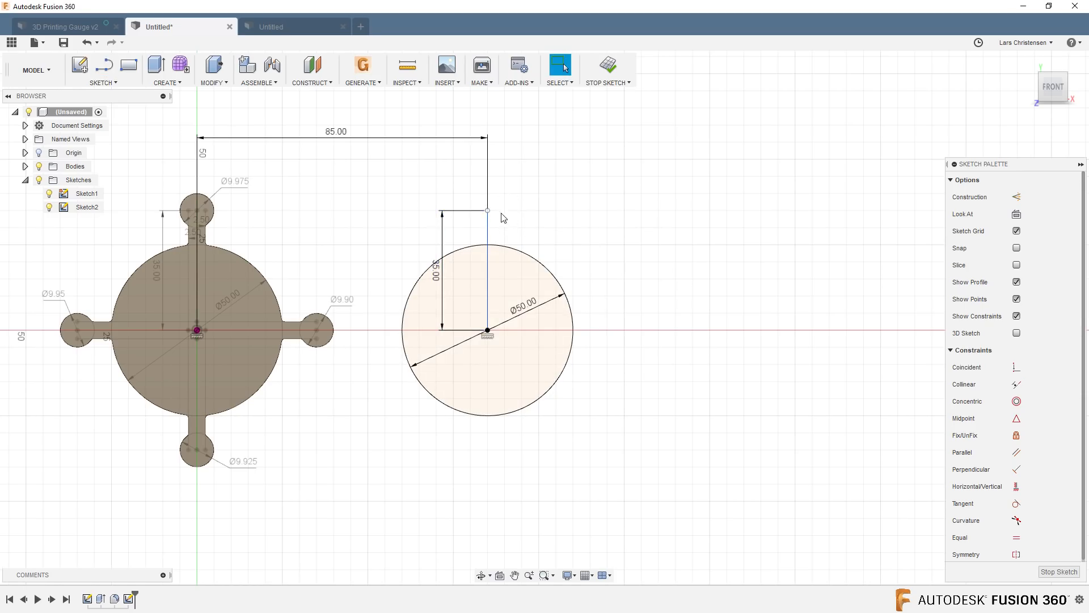
pyautogui.moveTo(488, 210)
pyautogui.mouseDown()
pyautogui.moveTo(460, 211)
pyautogui.moveTo(584, 221)
pyautogui.moveTo(420, 227)
pyautogui.moveTo(523, 221)
pyautogui.mouseUp()
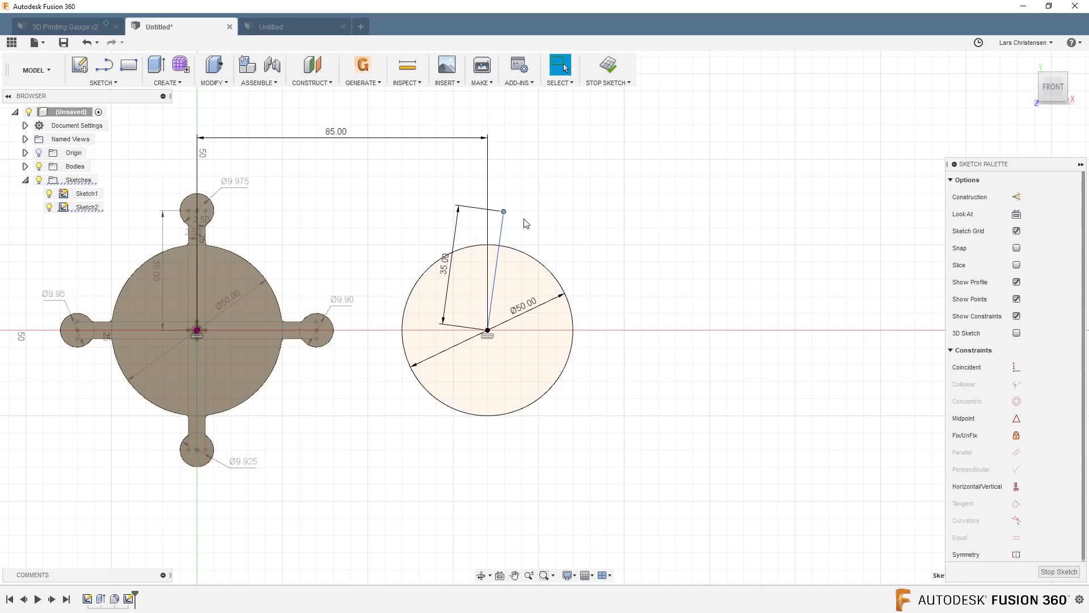
pyautogui.hotkey('ctrl', 'z')
pyautogui.hotkey('ctrl', 'z')
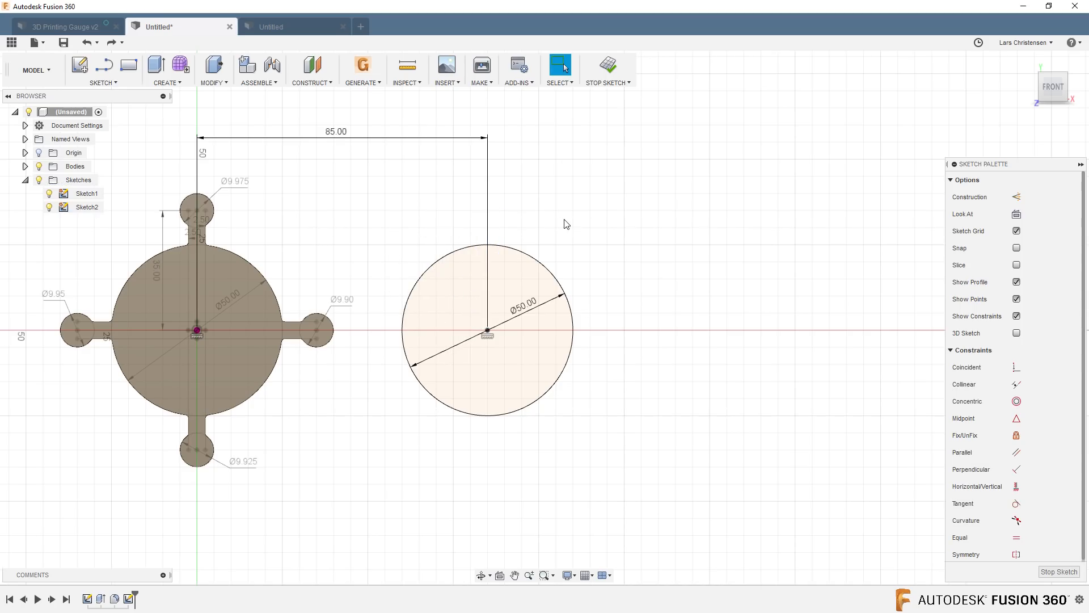
# Step: Draw a 35 mm vertical line at 90 degrees upward from the new circle's centre
pyautogui.press('l')
pyautogui.click(488, 330)
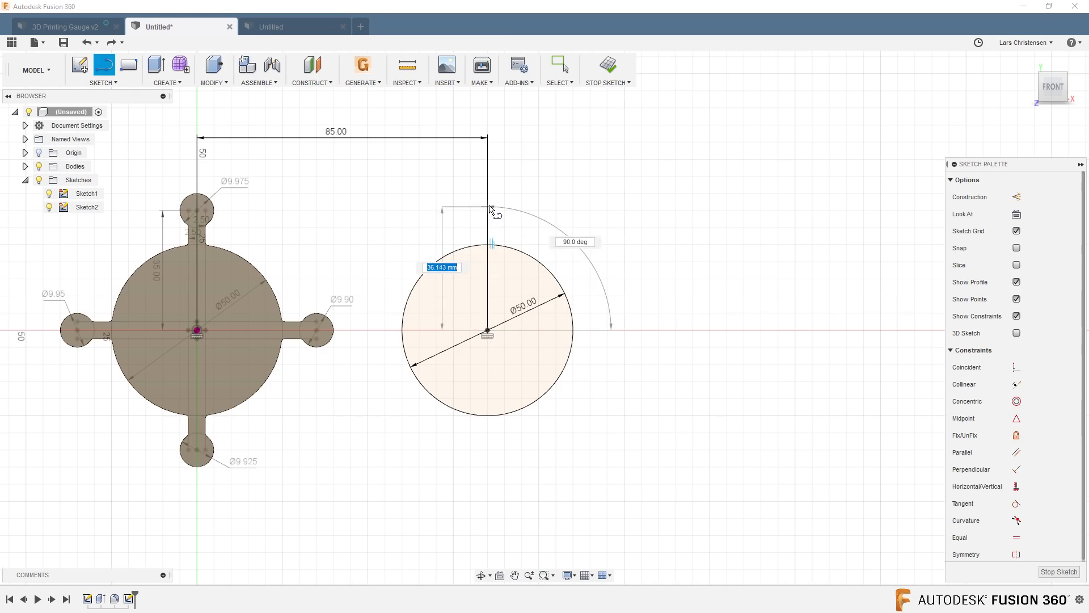
pyautogui.write('35')
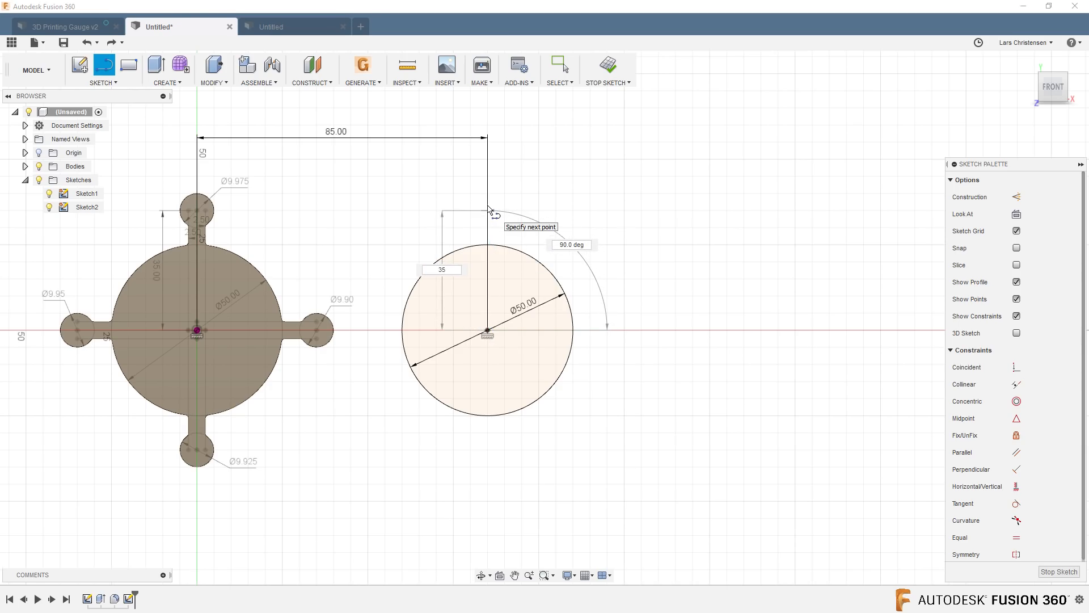
pyautogui.press('Tab')
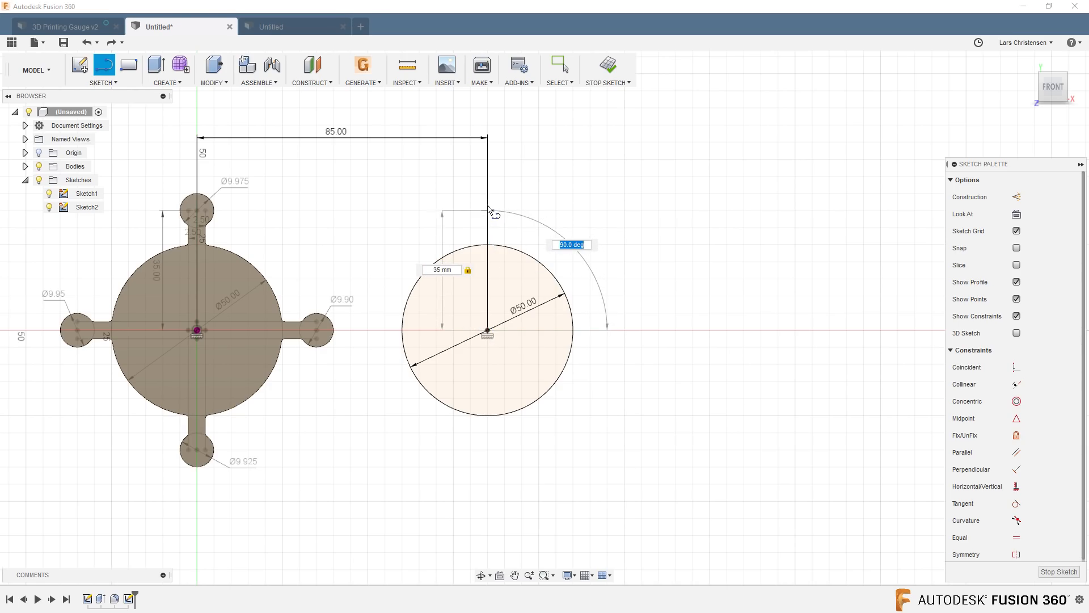
pyautogui.press('Return')
pyautogui.press('Escape')
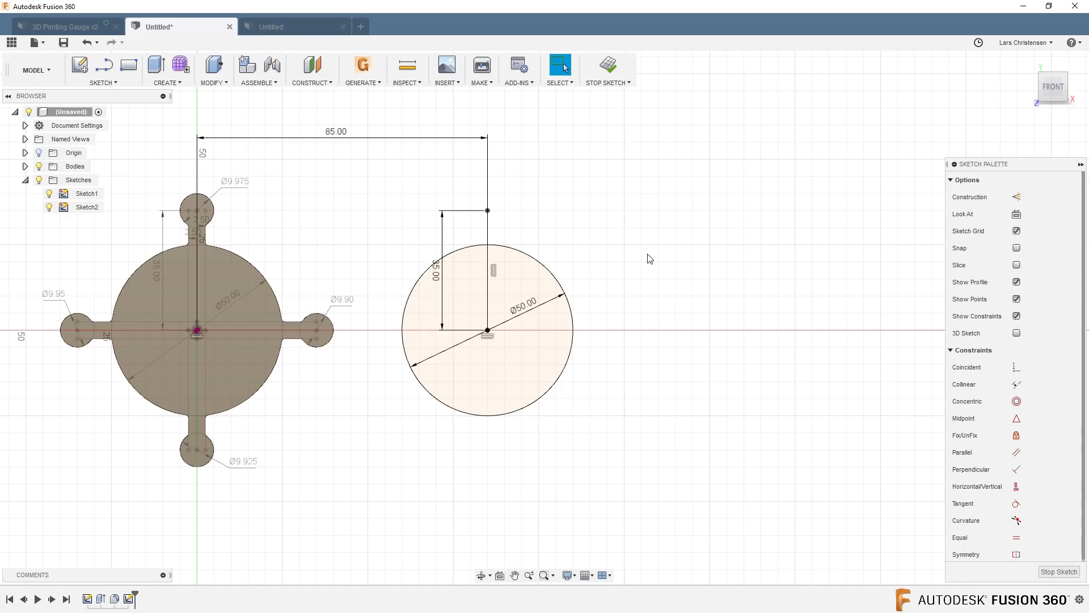
# Step: Offset the 35 mm vertical line by 2.5 mm to its right side
pyautogui.scroll(3, 396, 235)
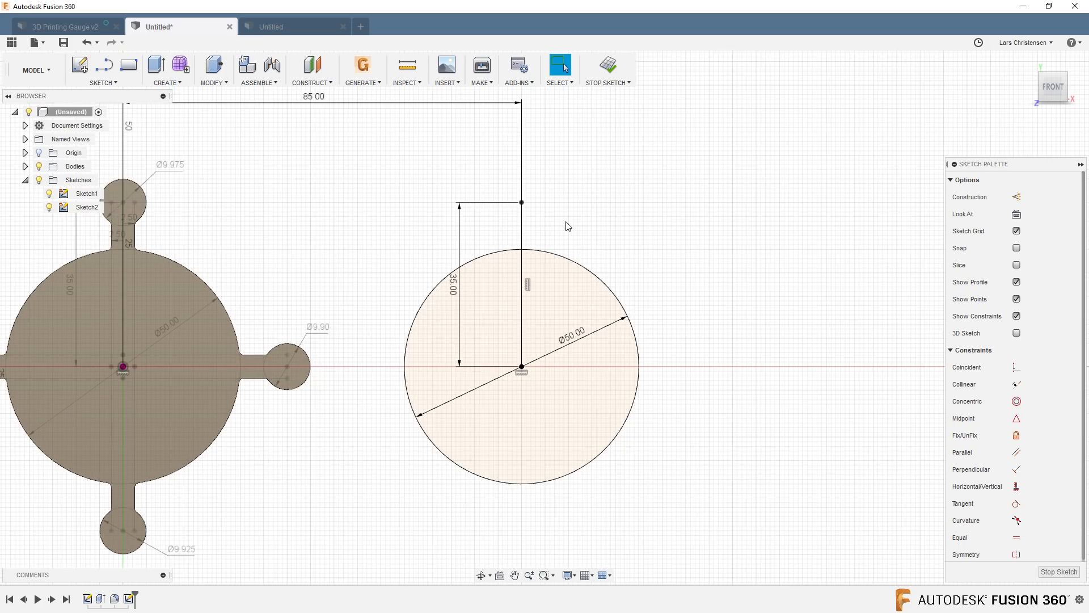
pyautogui.press('o')
pyautogui.click(525, 233)
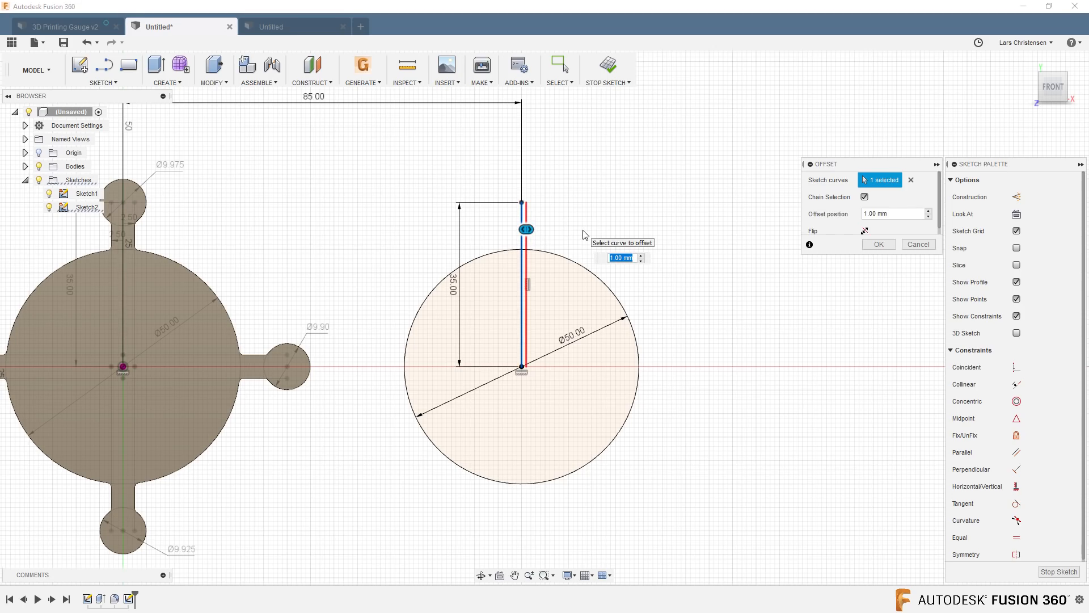
pyautogui.write('2.5')
pyautogui.press('Return')
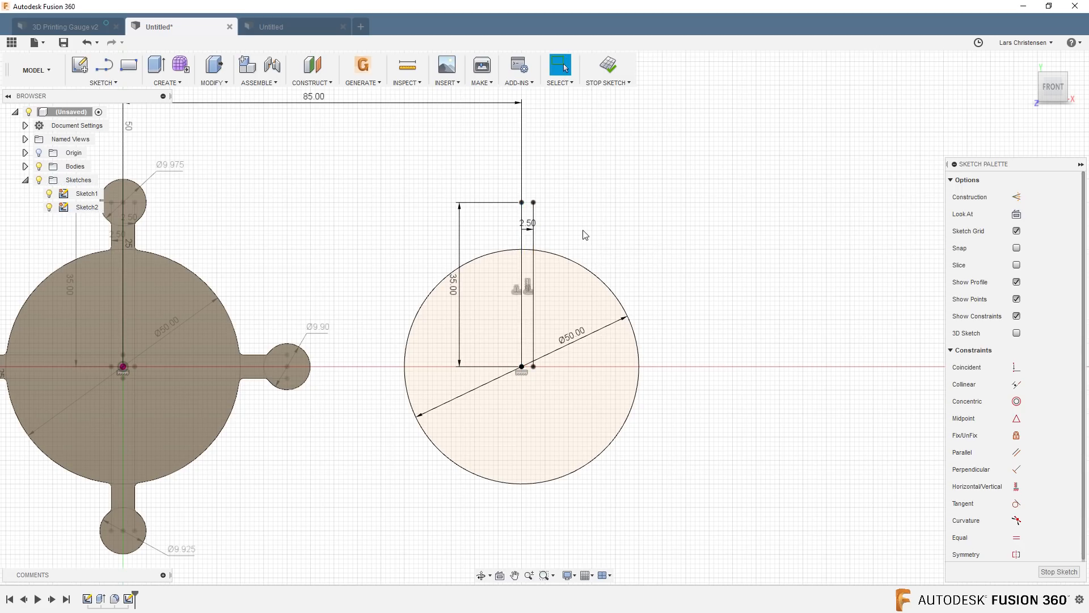
# Step: Offset the 35 mm centre line by 2.5 mm to its left side as well
pyautogui.rightClick(752, 225)
pyautogui.click(756, 193)
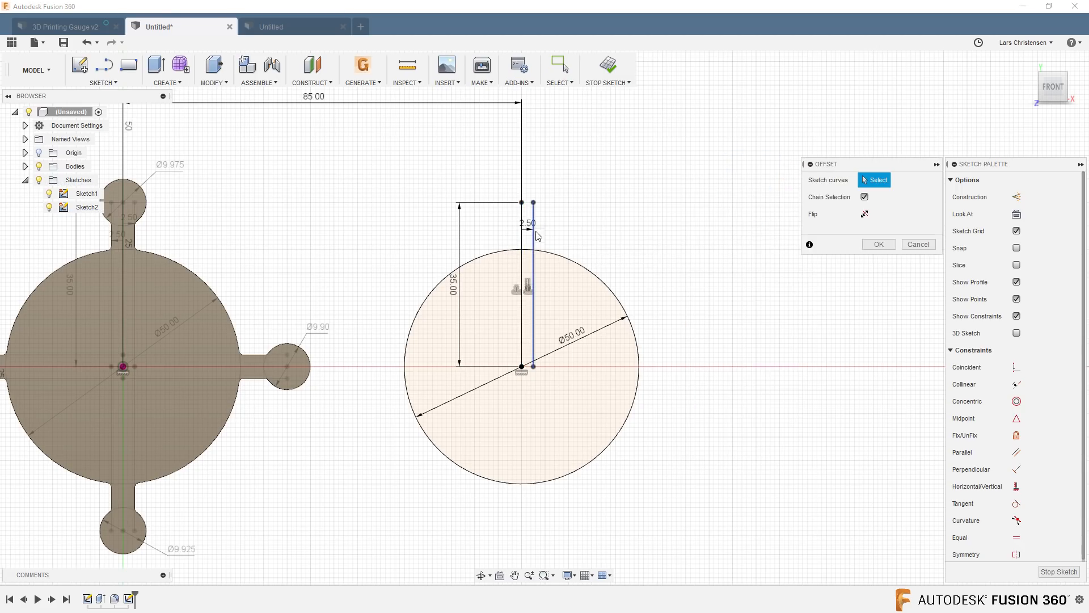
pyautogui.click(522, 255)
pyautogui.moveTo(529, 247); pyautogui.dragTo(499, 251)
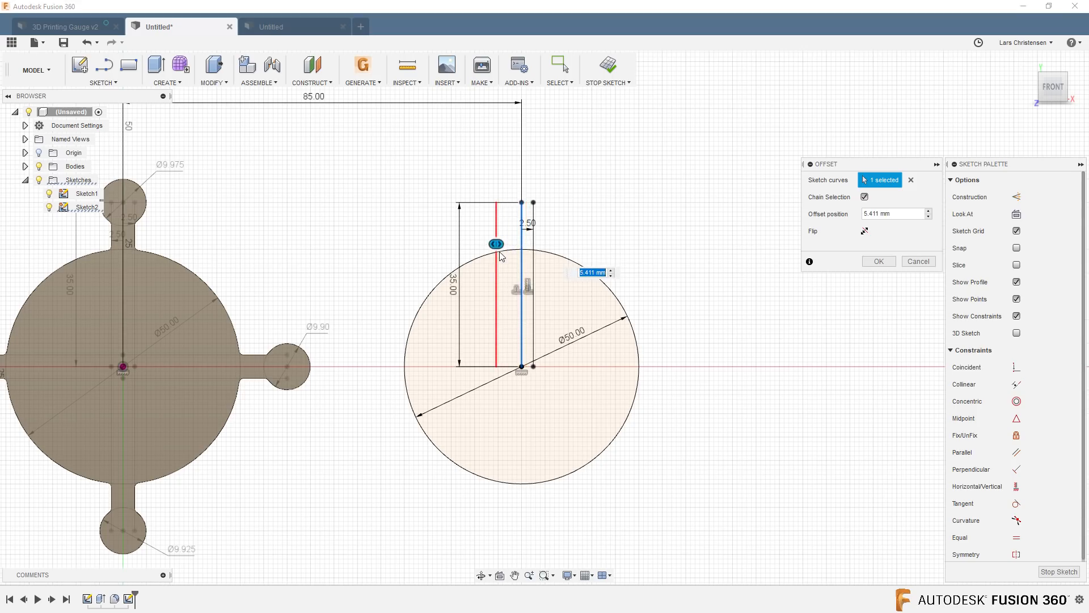
pyautogui.write('2.5')
pyautogui.press('Return')
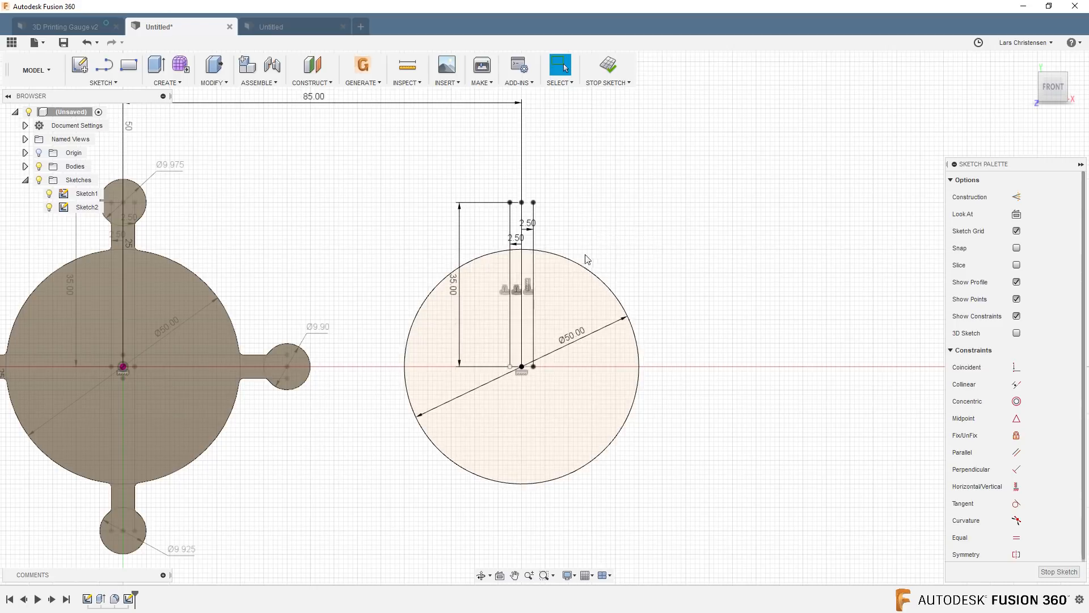
# Step: Try trimming both offset lines back to the circle, test-move the left line's upper end, and undo the move and trims
pyautogui.scroll(3, 588, 257)
pyautogui.scroll(3, 561, 225)
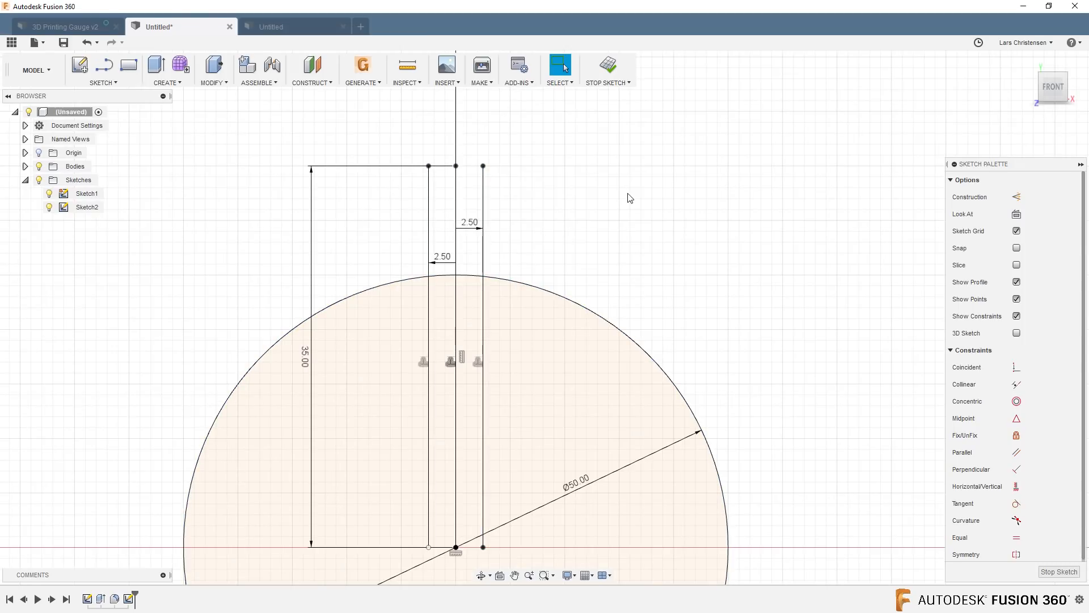
pyautogui.scroll(-1, 370, 154)
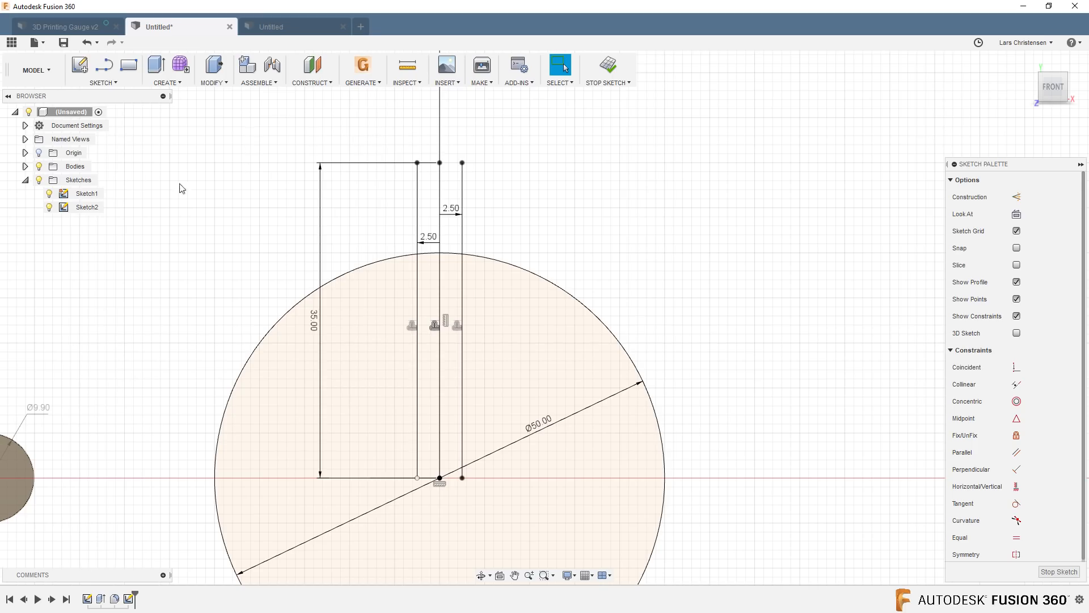
pyautogui.click(102, 83)
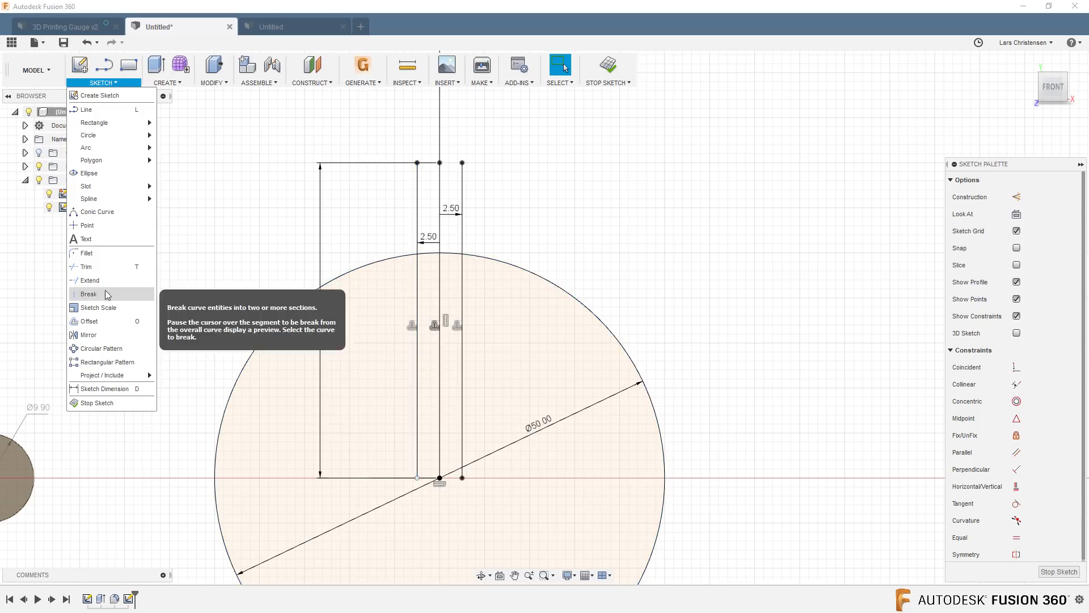
pyautogui.click(85, 267)
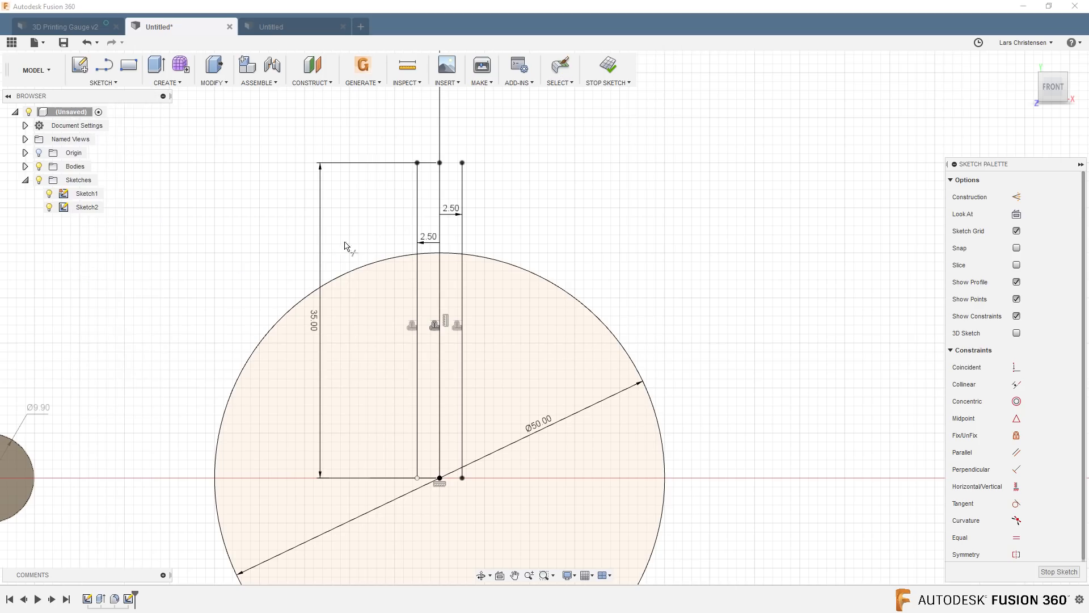
pyautogui.click(418, 222)
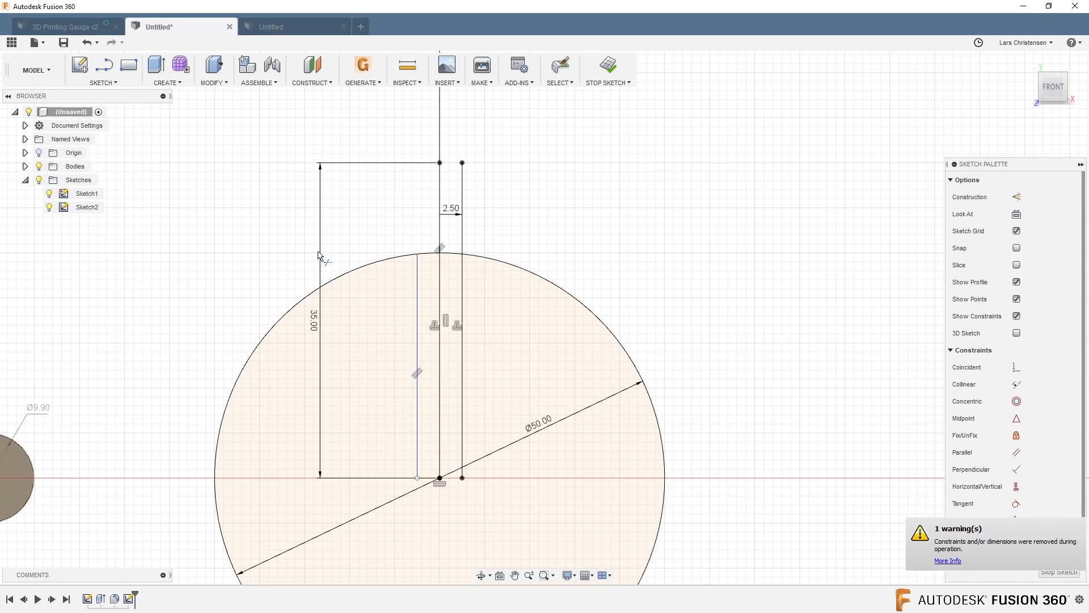
pyautogui.click(466, 230)
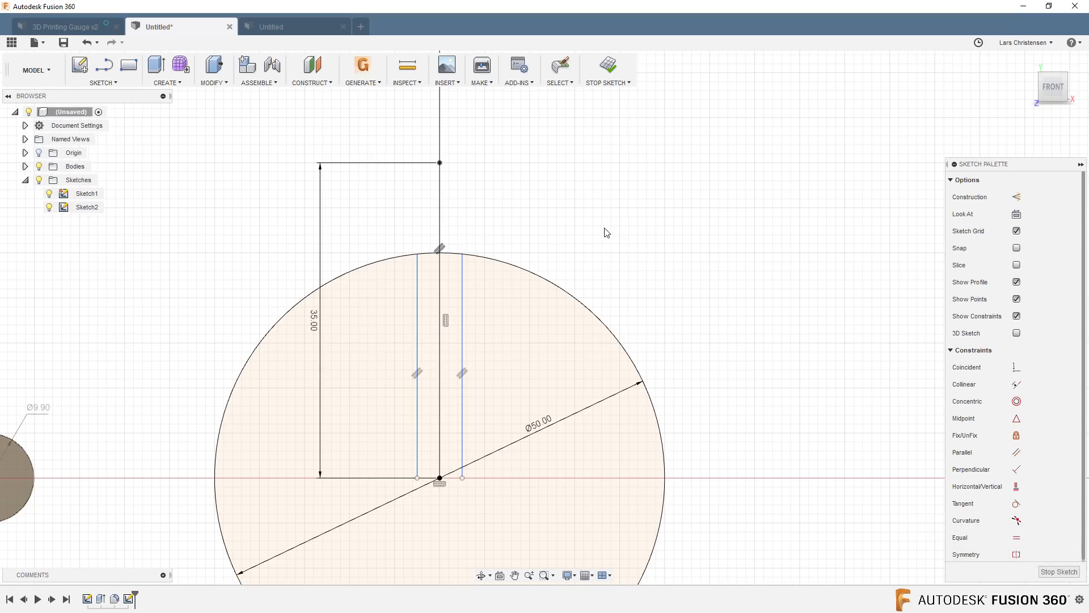
pyautogui.press('Escape')
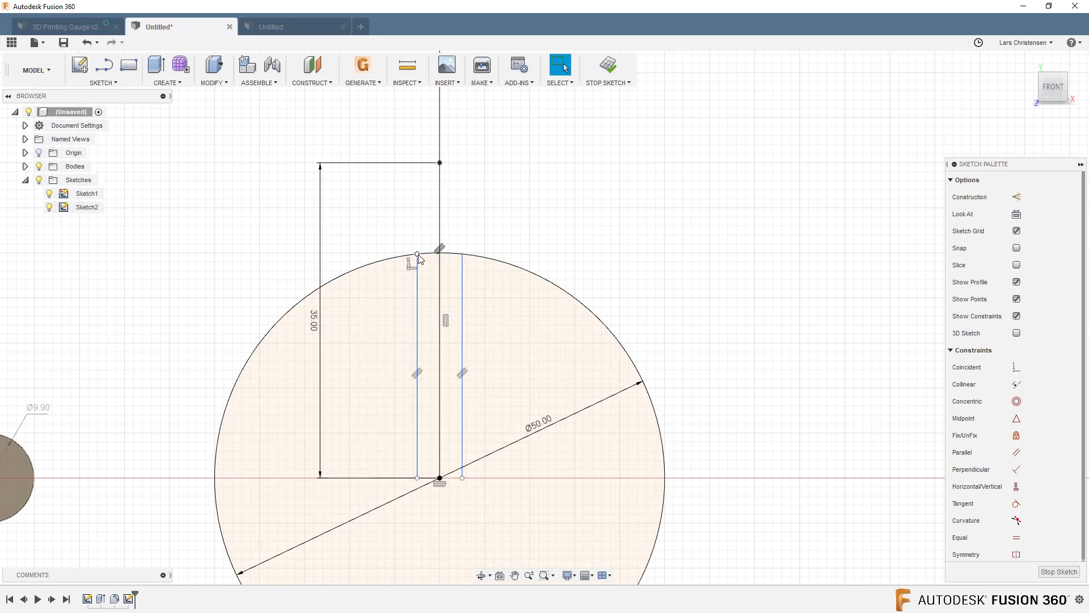
pyautogui.moveTo(417, 254)
pyautogui.mouseDown()
pyautogui.moveTo(322, 277)
pyautogui.moveTo(534, 264)
pyautogui.moveTo(425, 268)
pyautogui.moveTo(323, 301)
pyautogui.moveTo(528, 266)
pyautogui.moveTo(429, 271)
pyautogui.mouseUp()
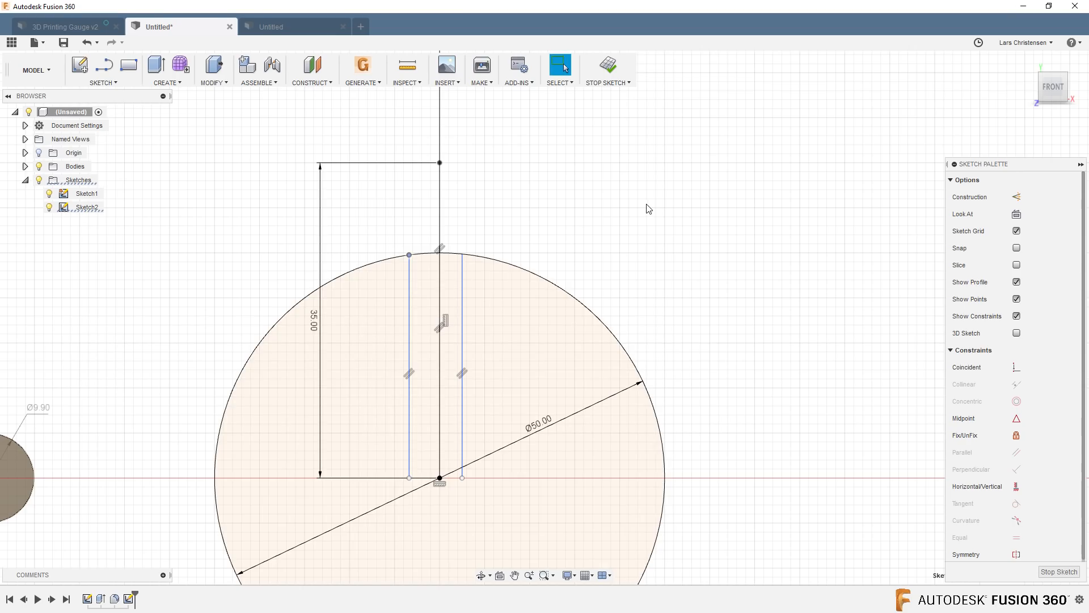
pyautogui.click(88, 44)
pyautogui.click(88, 44)
pyautogui.click(88, 44)
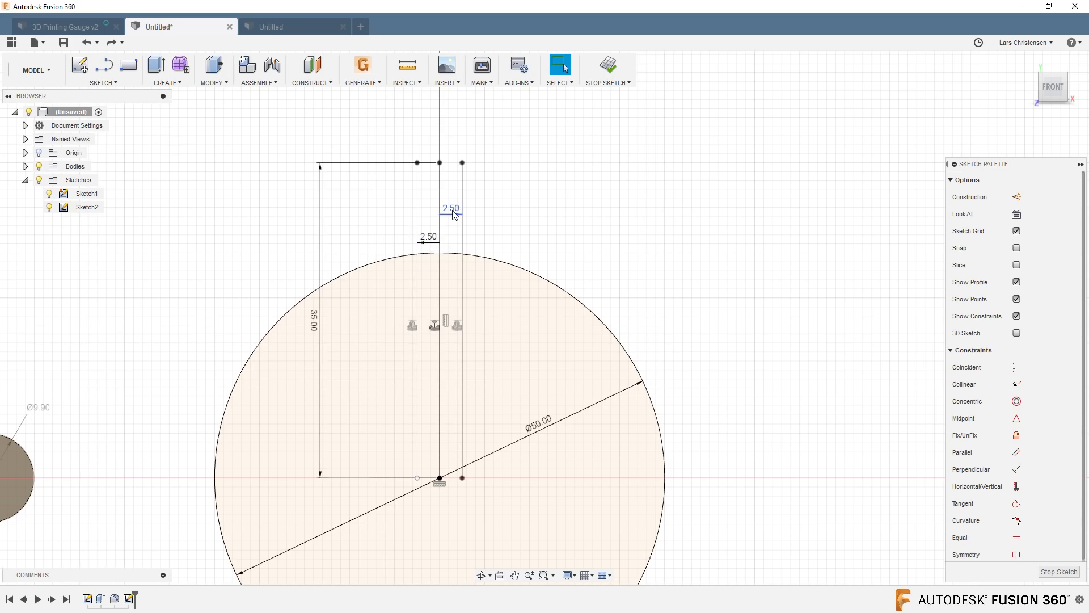
# Step: Trim the upper ends of both offset lines back to the 50 mm circle
pyautogui.click(106, 83)
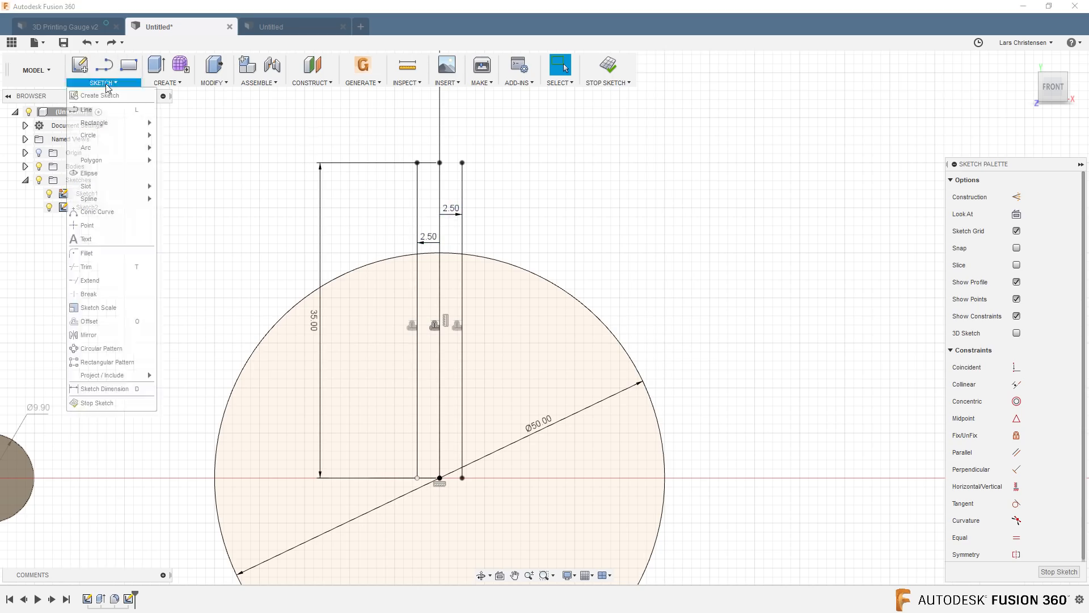
pyautogui.click(105, 266)
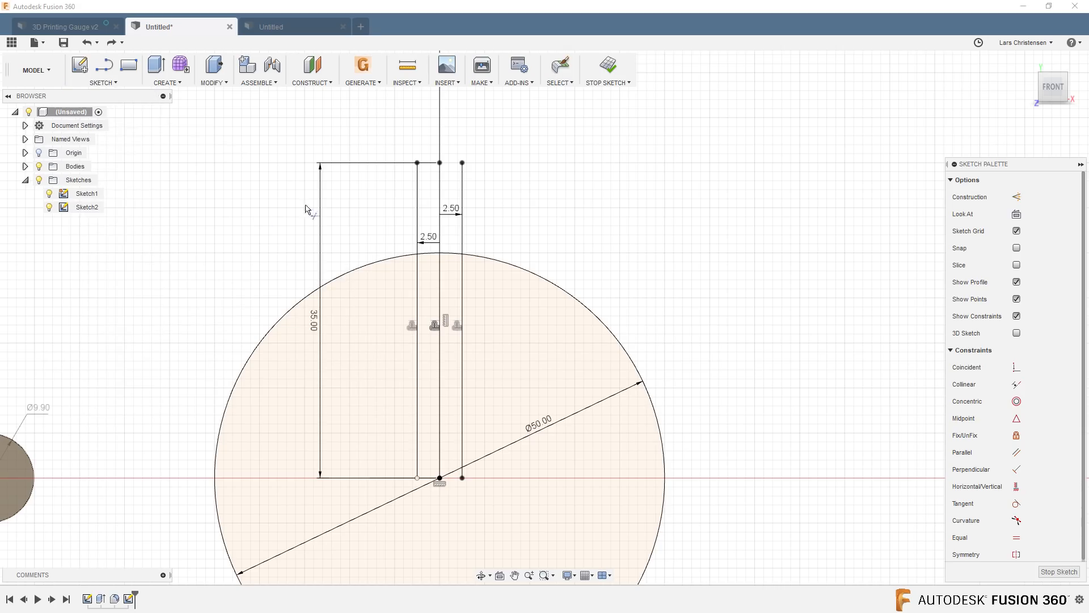
pyautogui.click(419, 212)
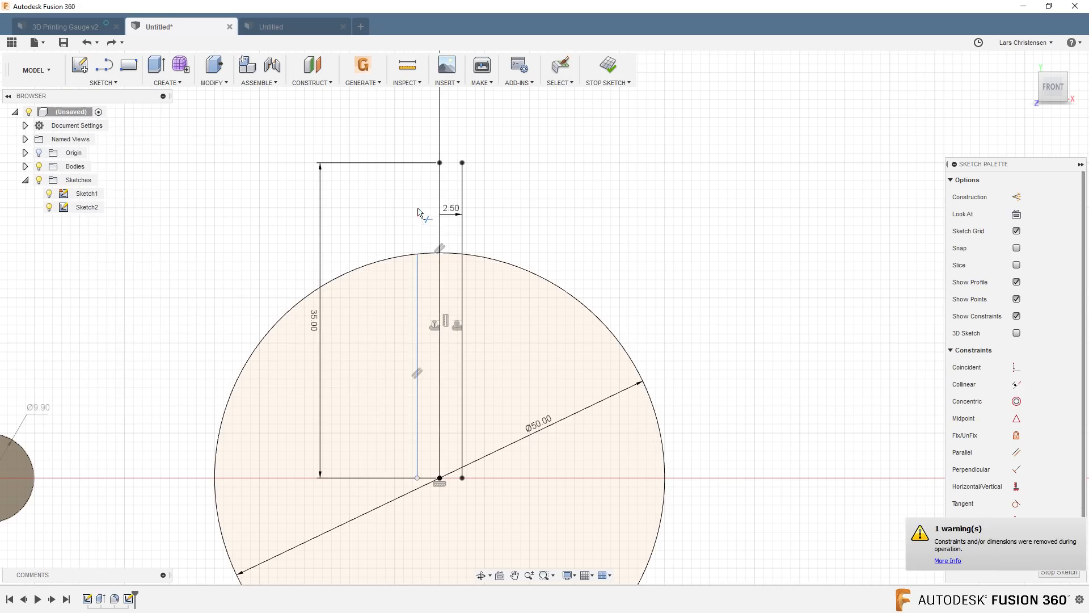
pyautogui.click(463, 184)
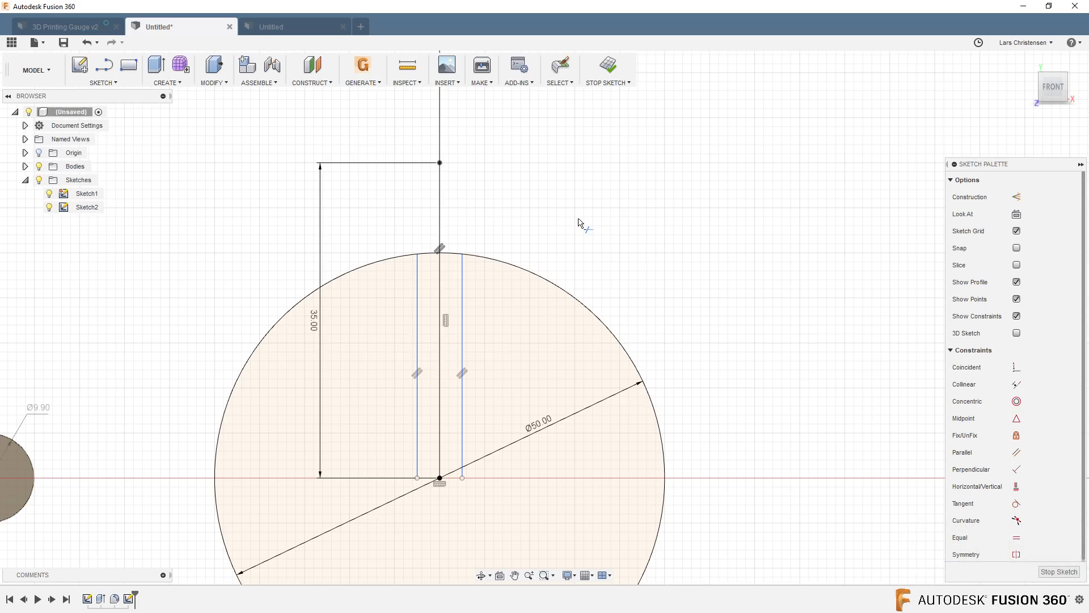
pyautogui.press('Escape')
# Step: Dimension each trimmed line 2.5 mm from the vertical centre line, the right one first and then the left one
pyautogui.click(440, 309)
pyautogui.keyDown('shift'); pyautogui.click(461, 308); pyautogui.keyUp('shift')
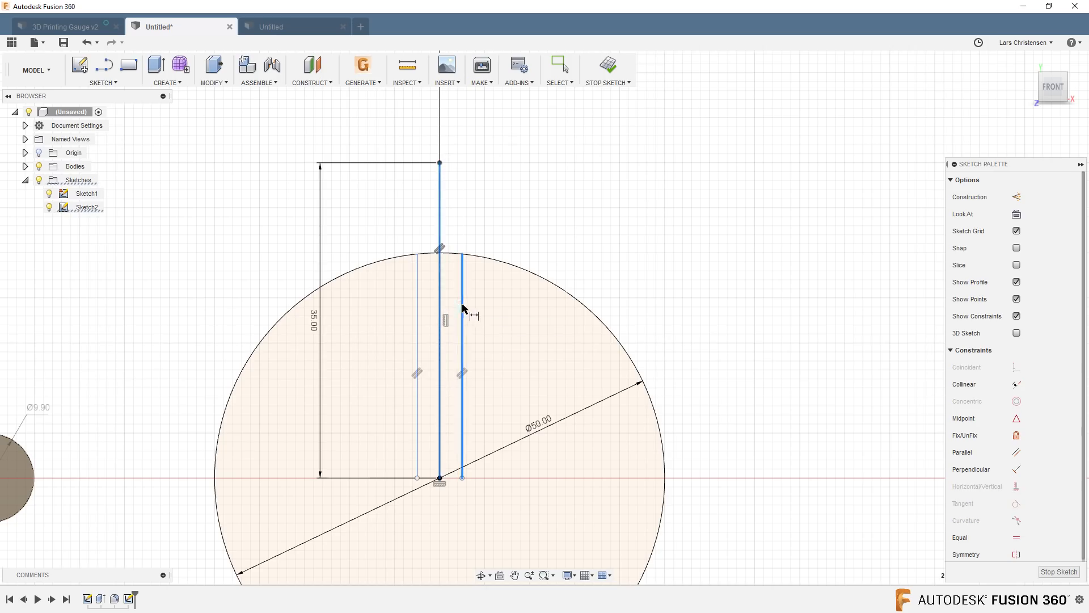
pyautogui.press('d')
pyautogui.click(496, 307)
pyautogui.press('Return')
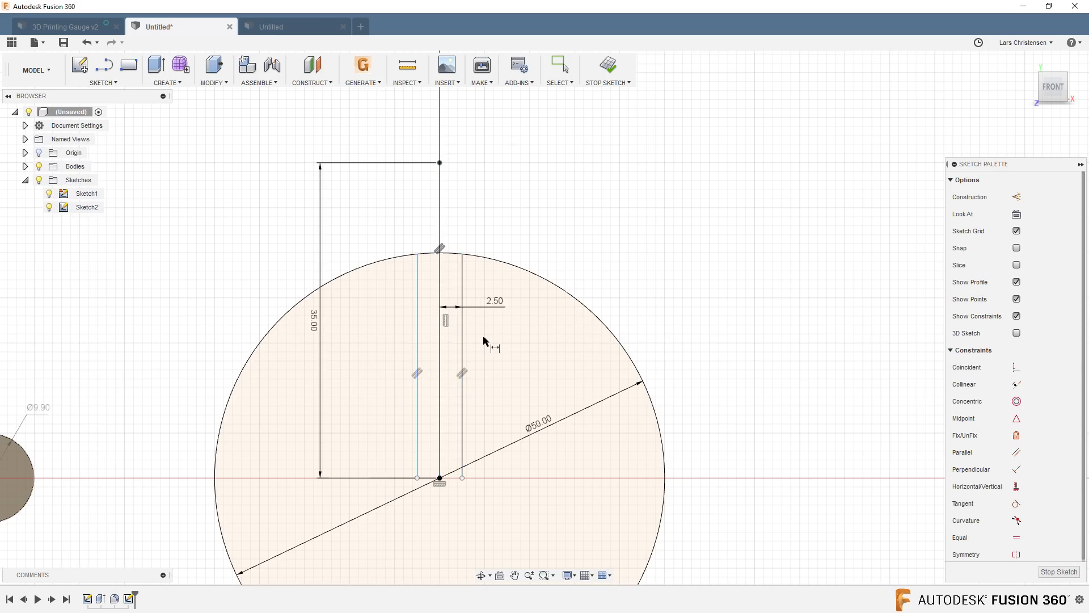
pyautogui.click(441, 323)
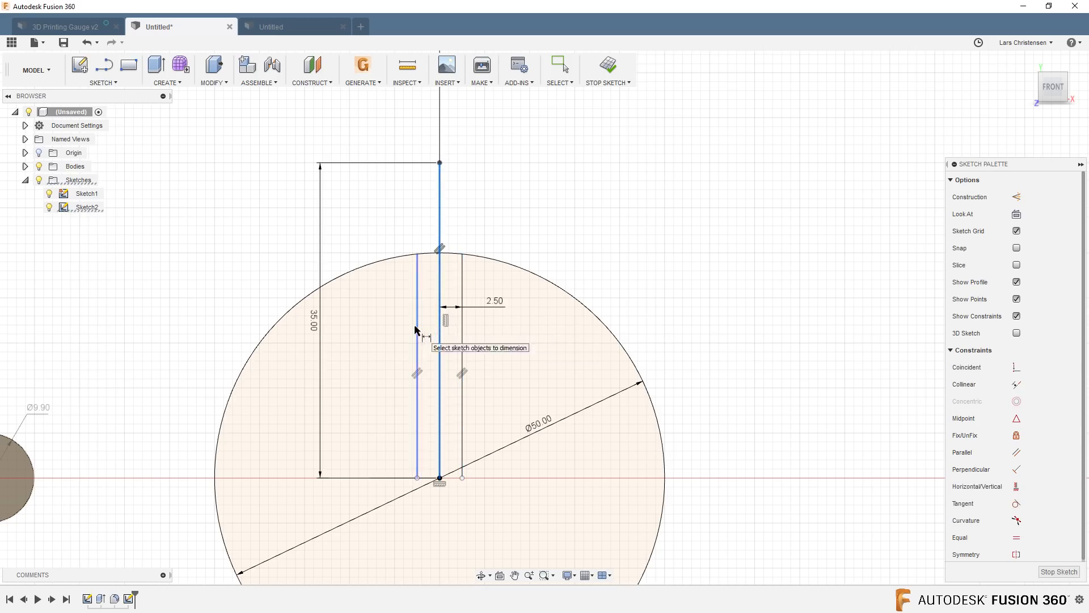
pyautogui.click(418, 333)
pyautogui.click(386, 323)
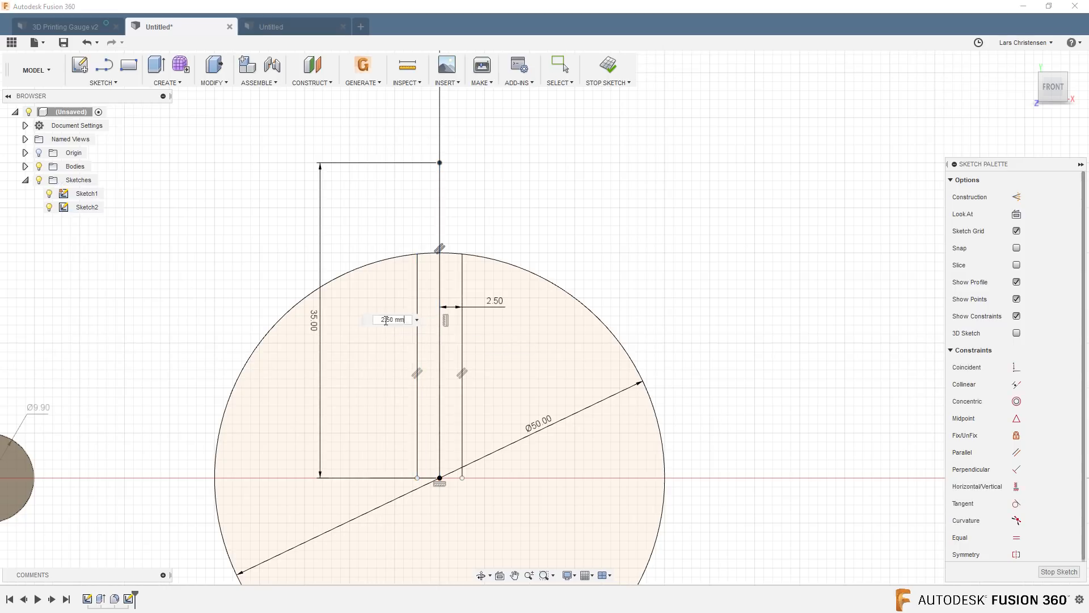
pyautogui.press('Return')
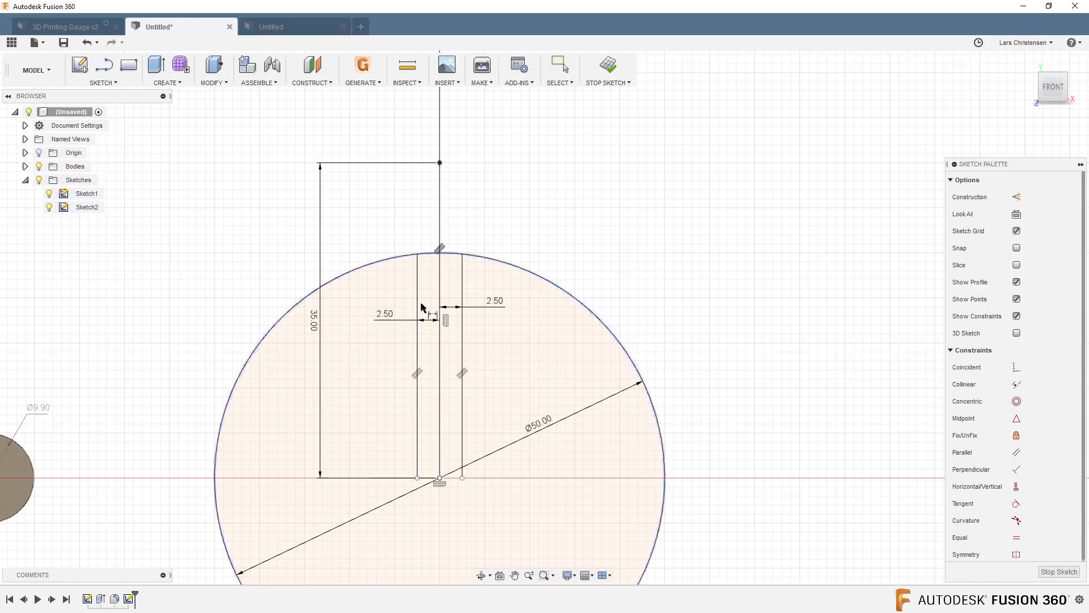
# Step: Circular-pattern the centre line and its two side lines around the 50 mm circle's centre with a quantity of 4
pyautogui.scroll(-3, 433, 274)
pyautogui.scroll(2, 436, 295)
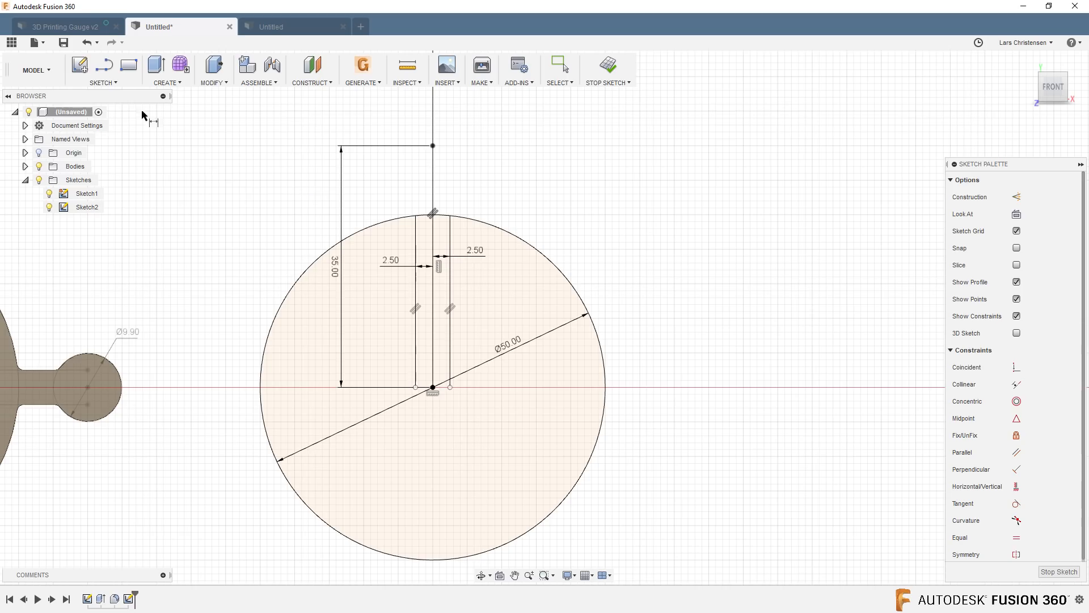
pyautogui.click(104, 83)
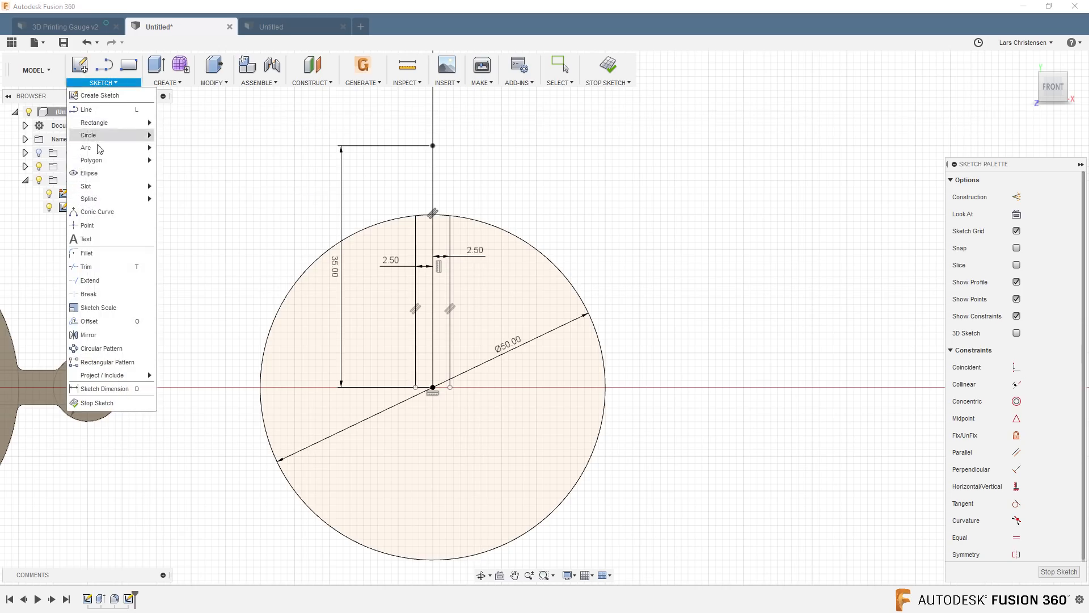
pyautogui.click(101, 348)
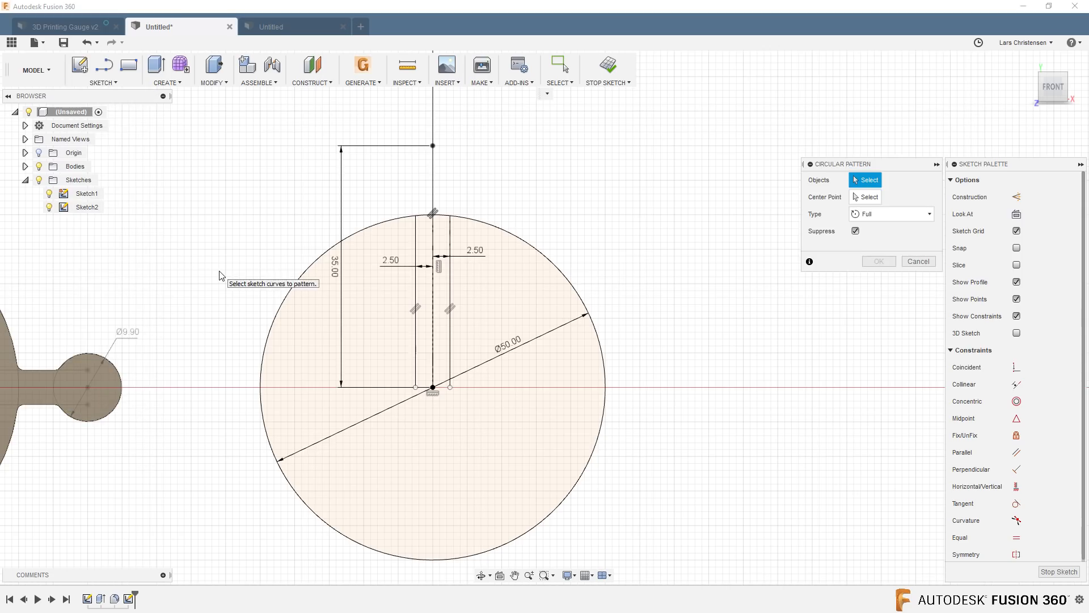
pyautogui.click(415, 310)
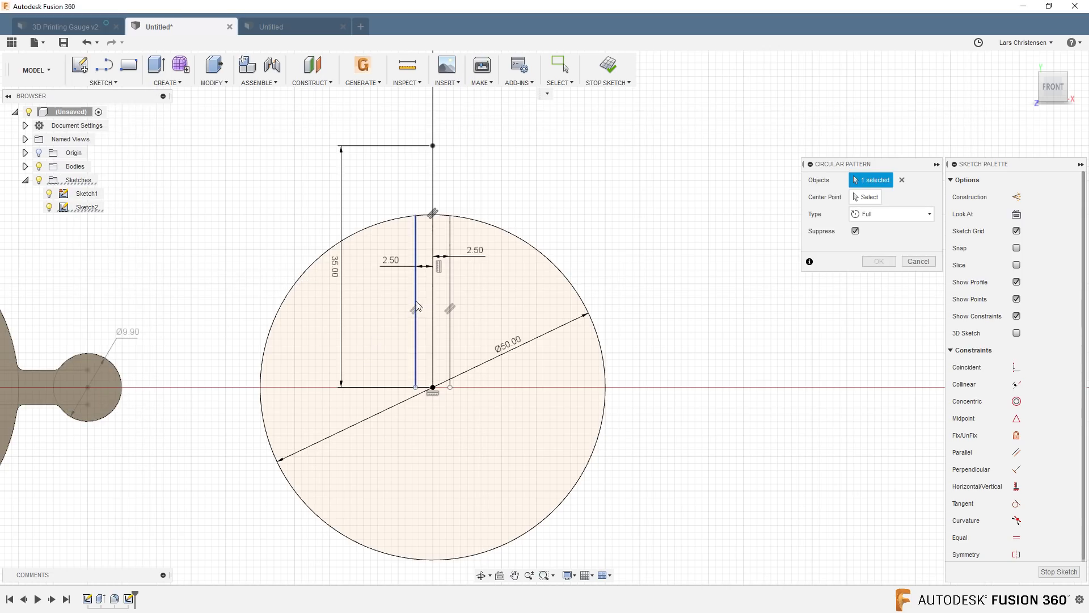
pyautogui.click(432, 258)
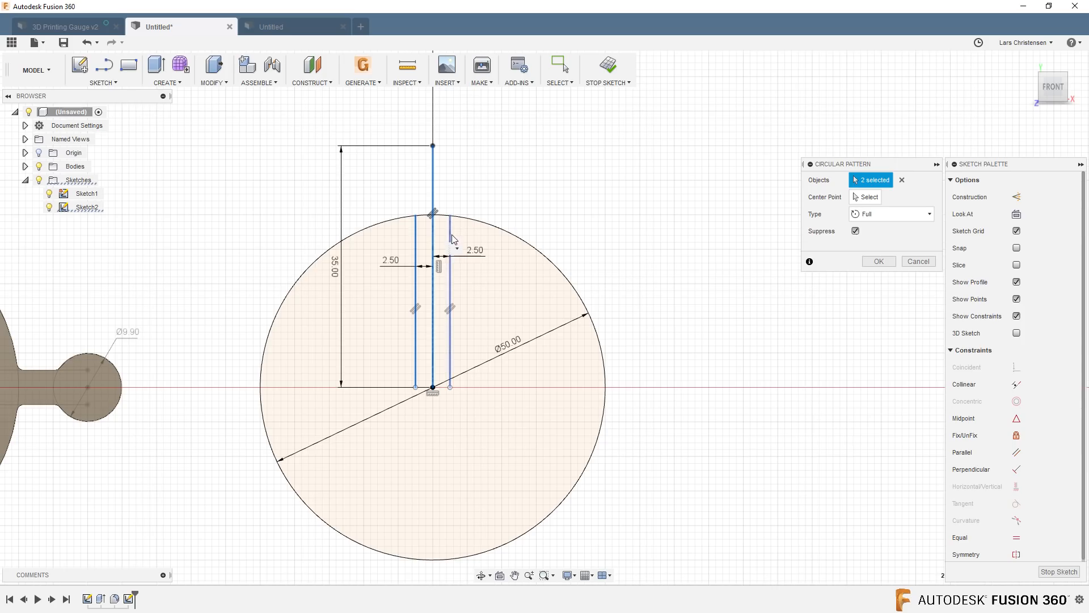
pyautogui.click(450, 243)
pyautogui.click(868, 197)
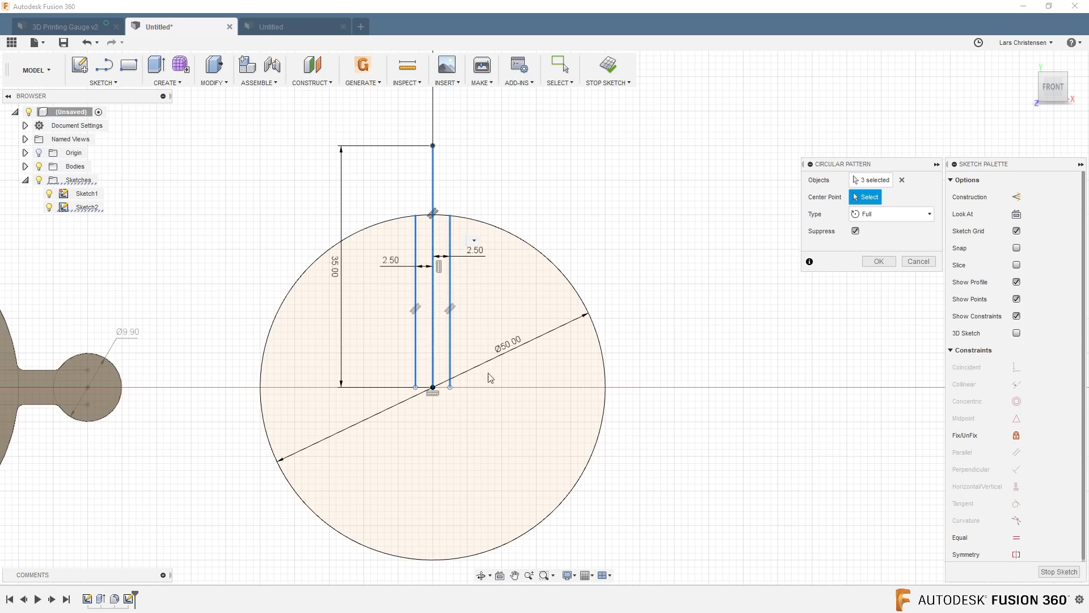
pyautogui.click(433, 387)
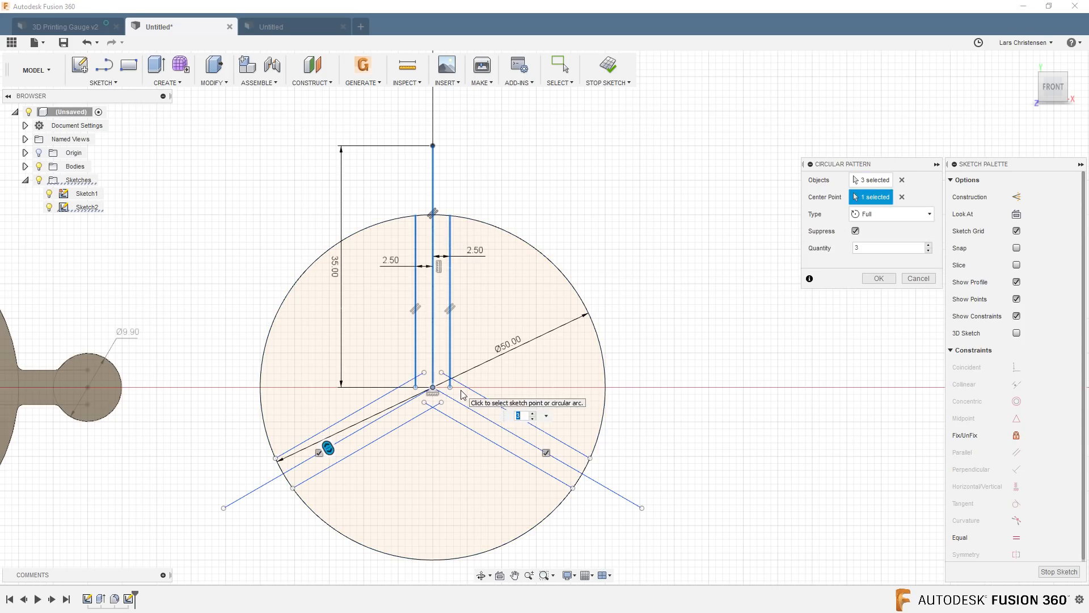
pyautogui.press('Return')
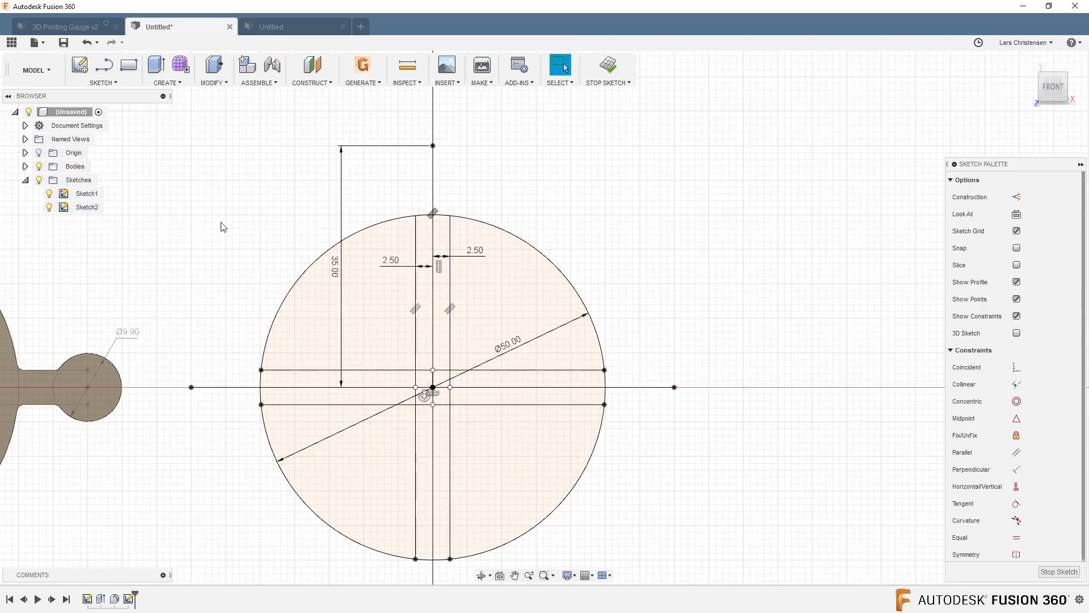
# Step: Draw a separate circle about 10.025 mm in diameter just outside the upper right of the 50 mm circle
pyautogui.scroll(-2, 244, 230)
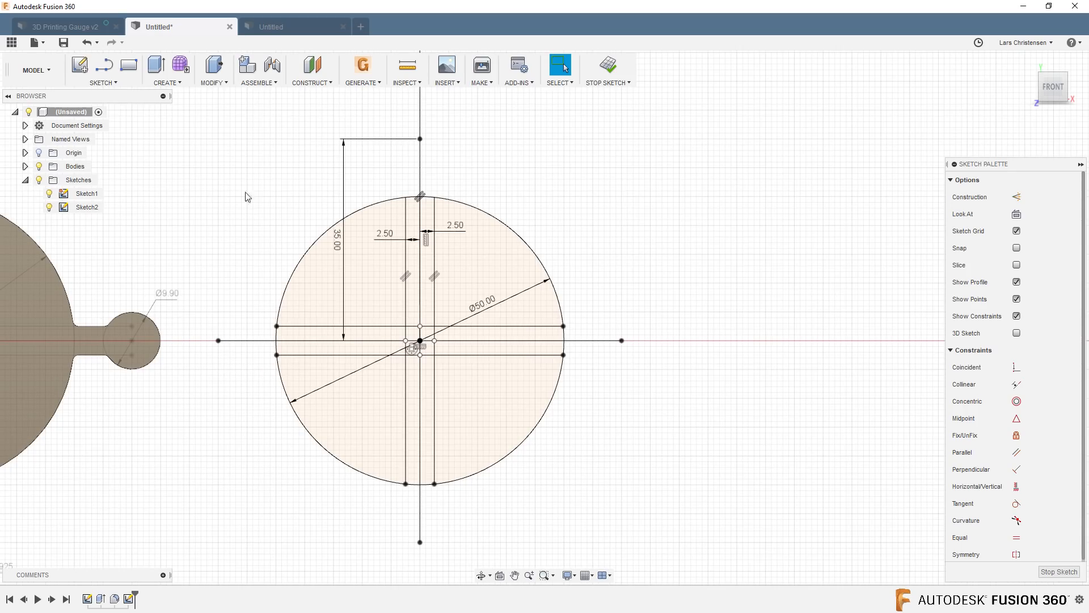
pyautogui.press('c')
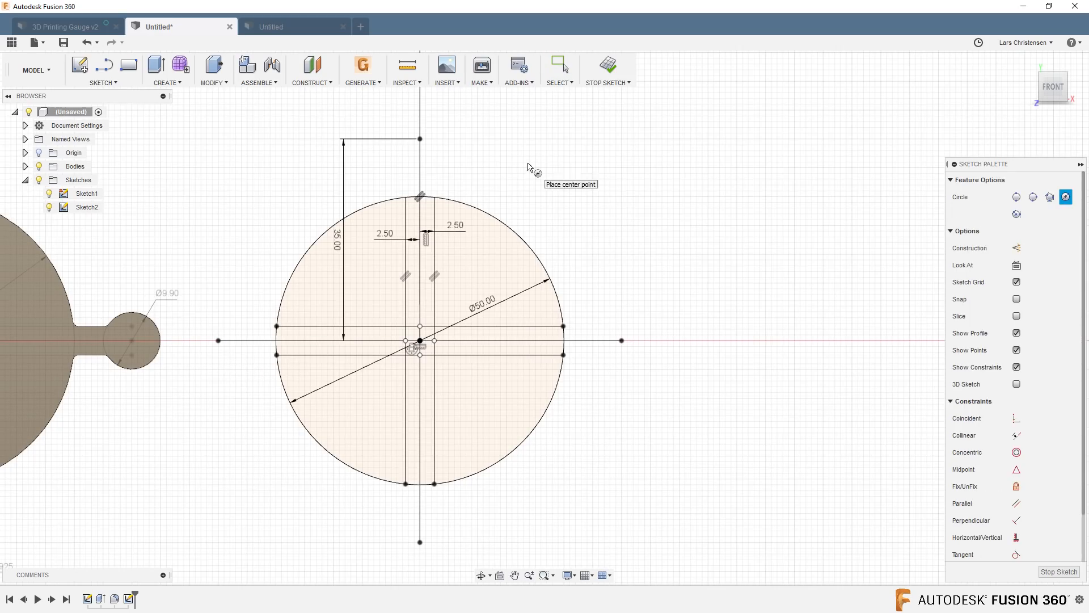
pyautogui.click(495, 168)
pyautogui.write('10.025')
pyautogui.press('Return')
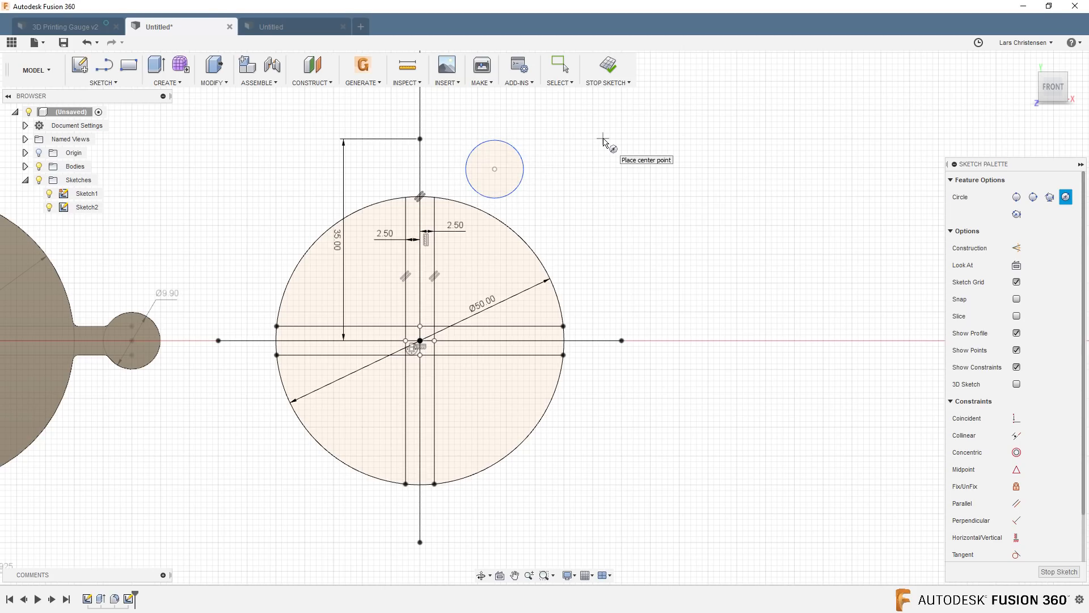
# Step: Examine the finished 3D Printing Gauge v2 design from the front in perspective with ortho faces to compare its pin and socket sizes
pyautogui.scroll(-5, 593, 275)
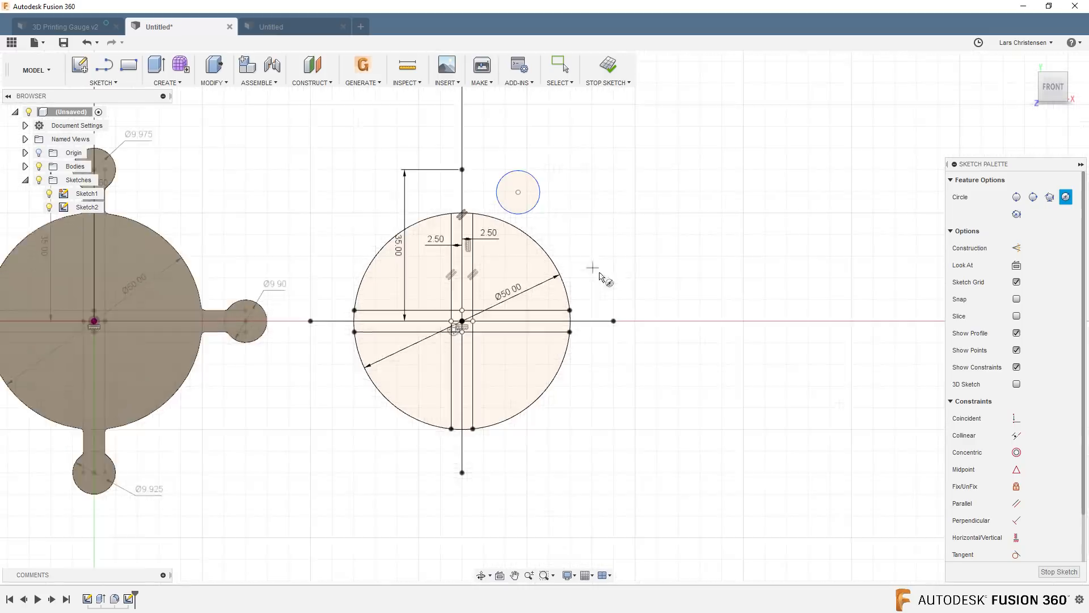
pyautogui.scroll(1, 96, 329)
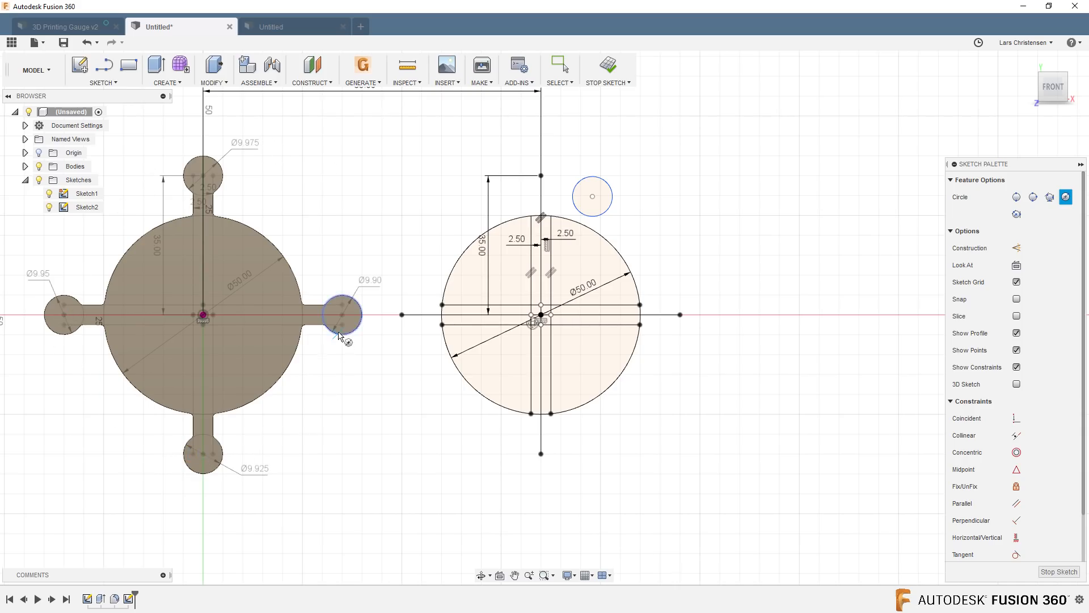
pyautogui.click(67, 27)
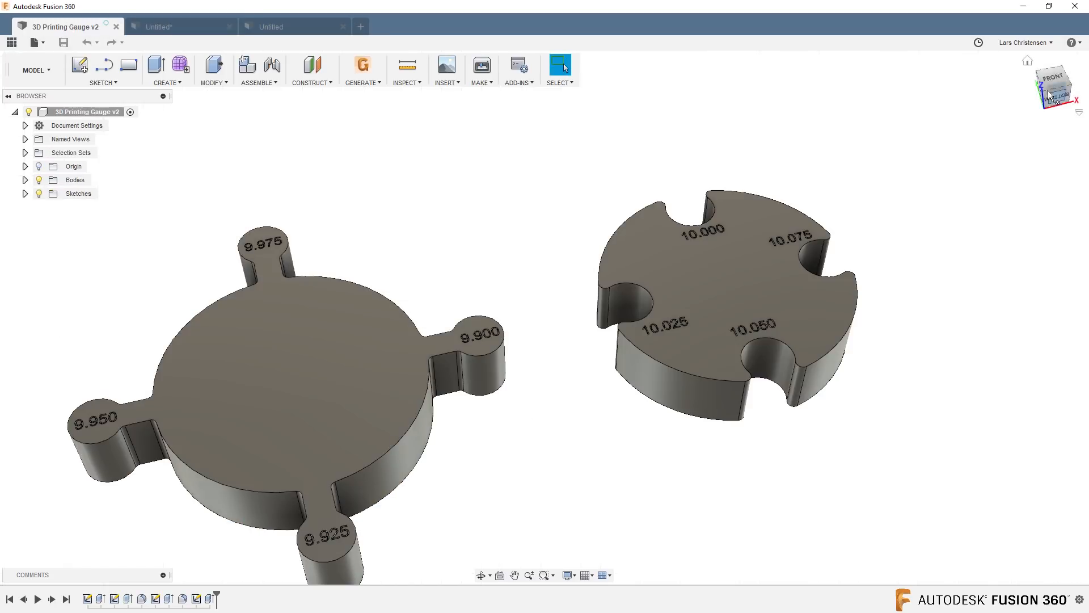
pyautogui.click(1051, 74)
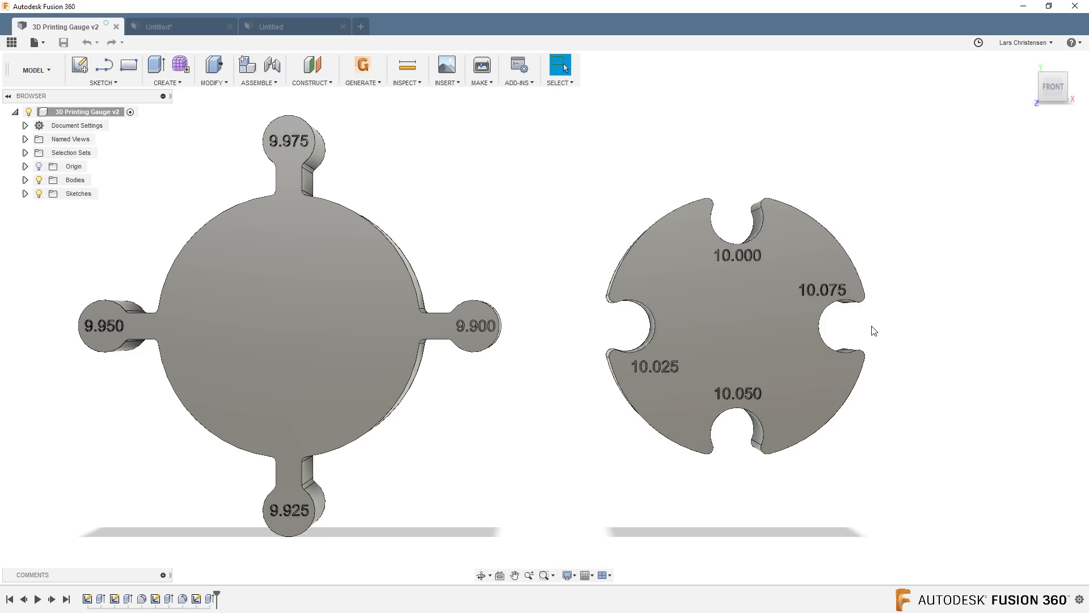
pyautogui.rightClick(1069, 89)
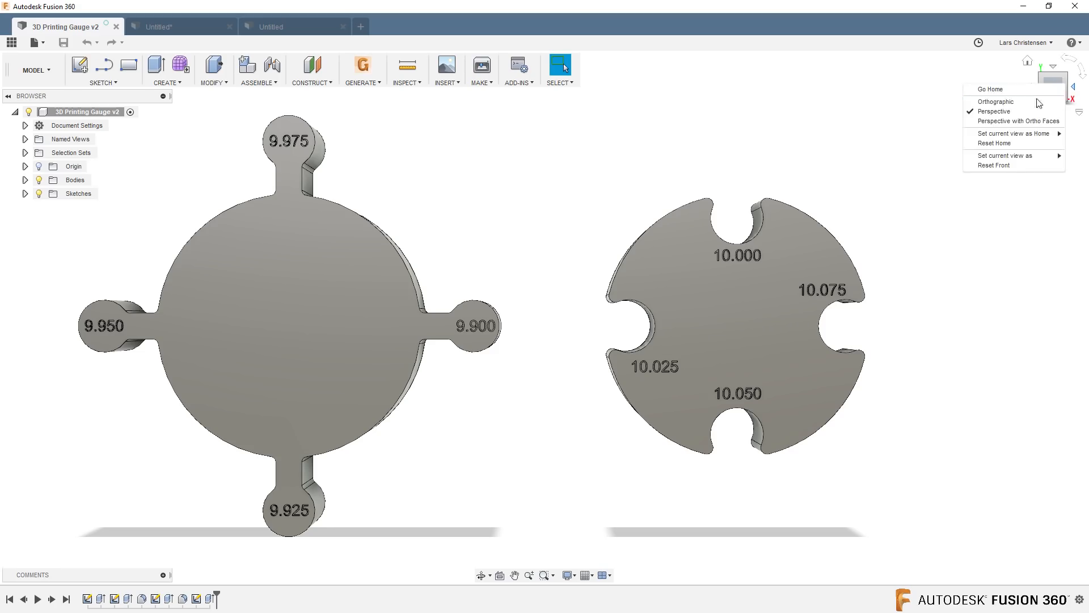
pyautogui.click(1010, 126)
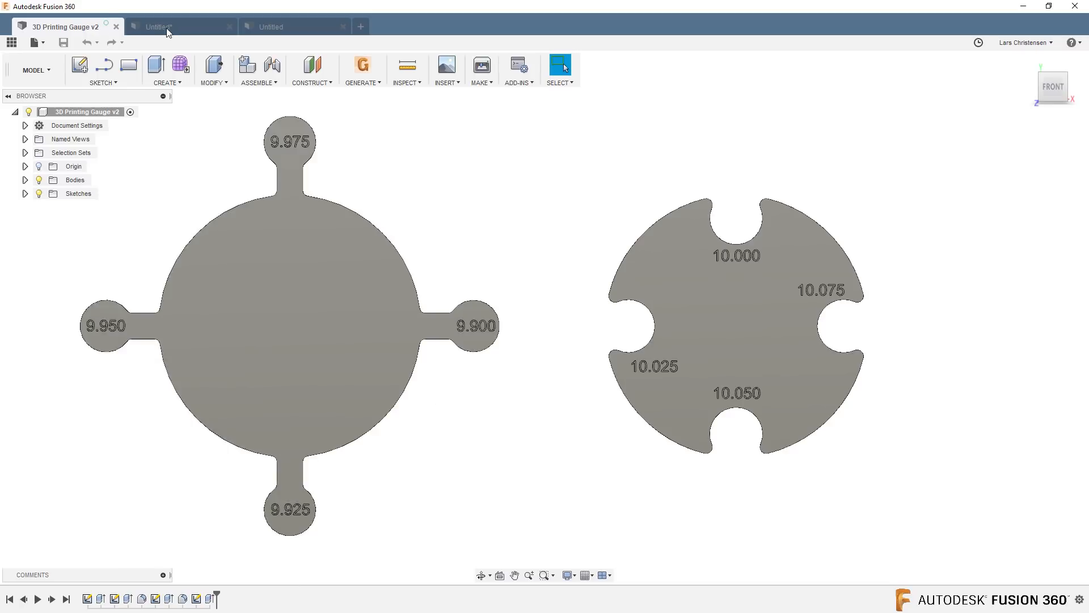
# Step: Return to the untitled gauge sketch and dimension the small loose circle's diameter at 10 mm
pyautogui.click(169, 29)
pyautogui.scroll(3, 617, 186)
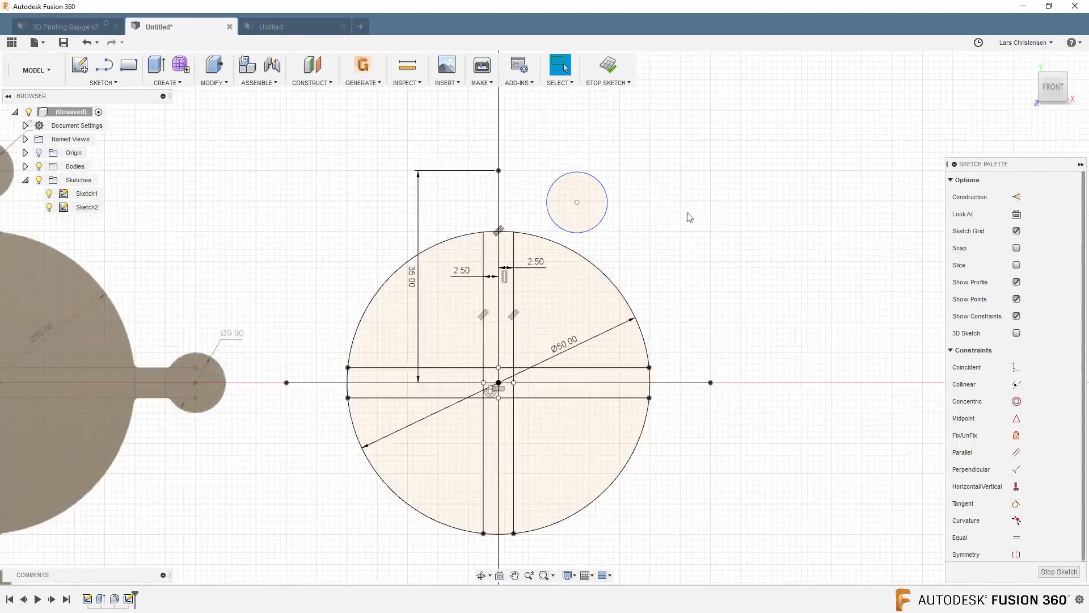
pyautogui.scroll(-1, 675, 224)
pyautogui.press('d')
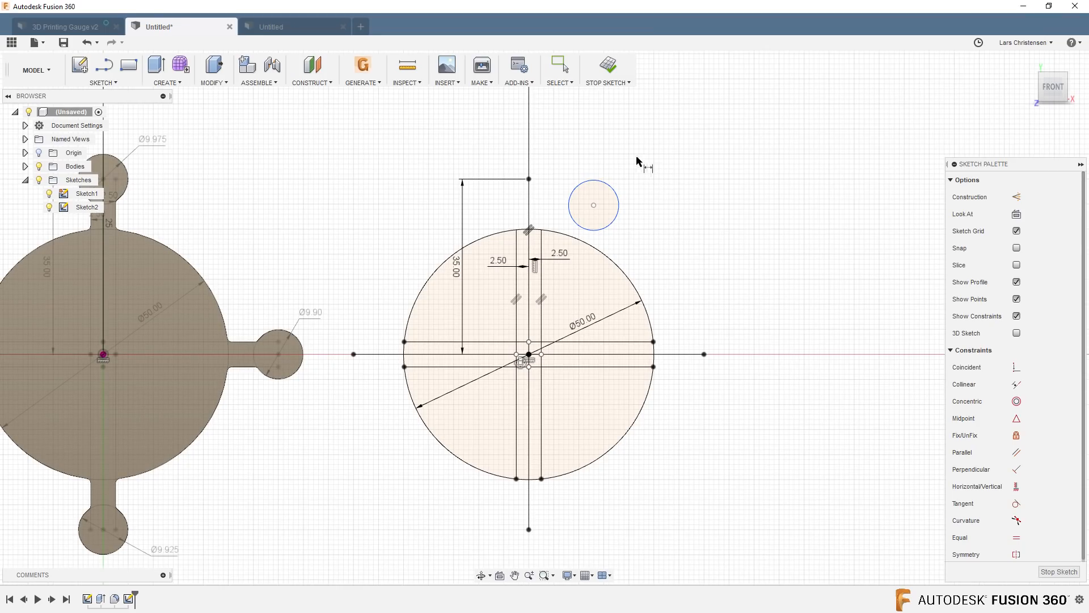
pyautogui.click(618, 203)
pyautogui.click(634, 167)
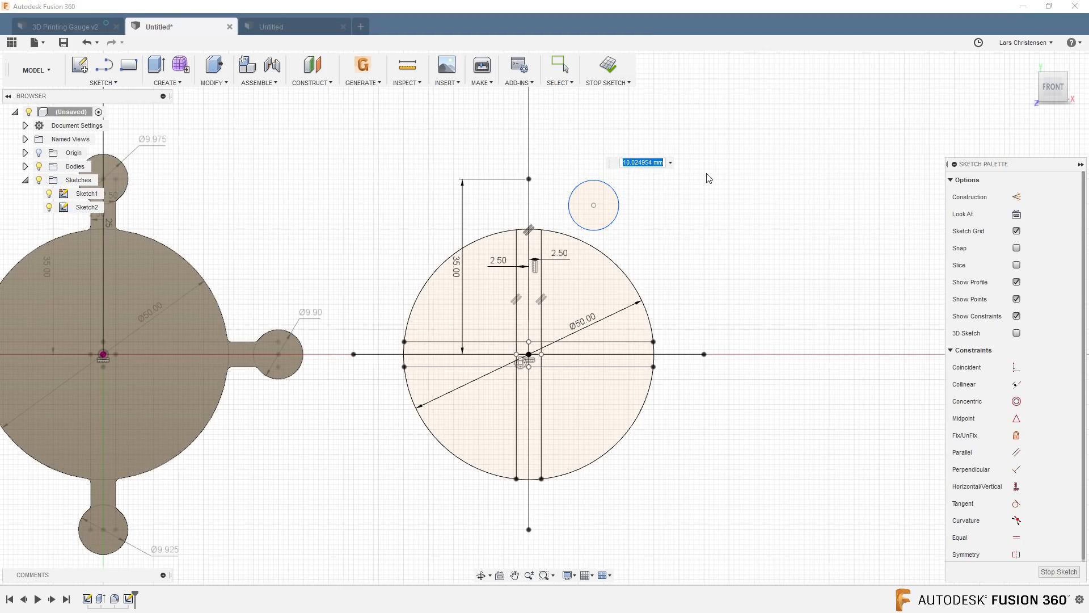
pyautogui.write('10')
pyautogui.press('Return')
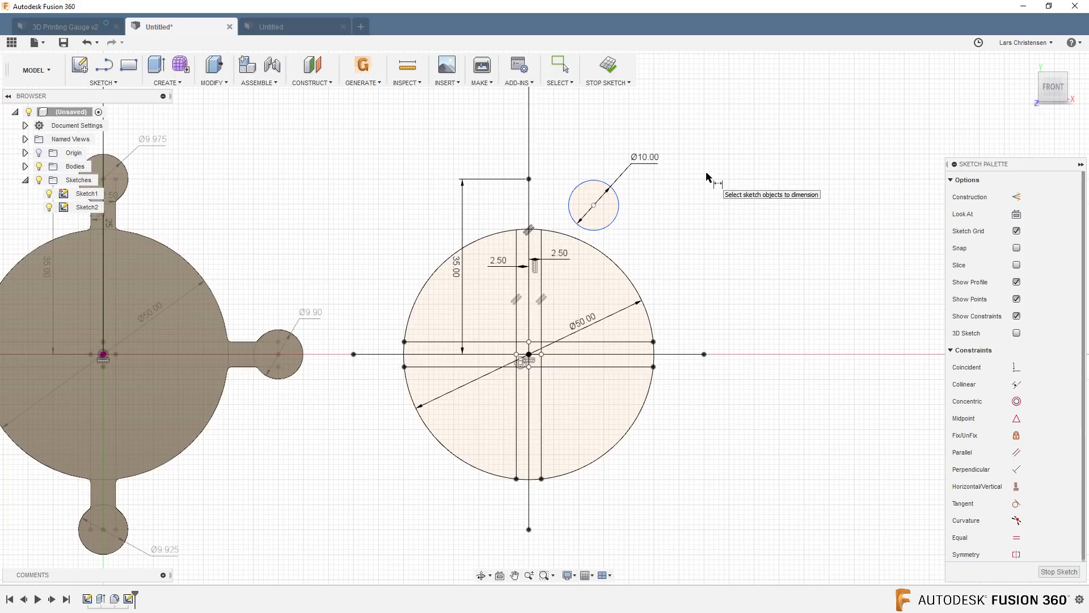
# Step: Draw a horizontal chord about 8.4 mm long across the upper part of the loose 10 mm circle
pyautogui.scroll(3, 503, 200)
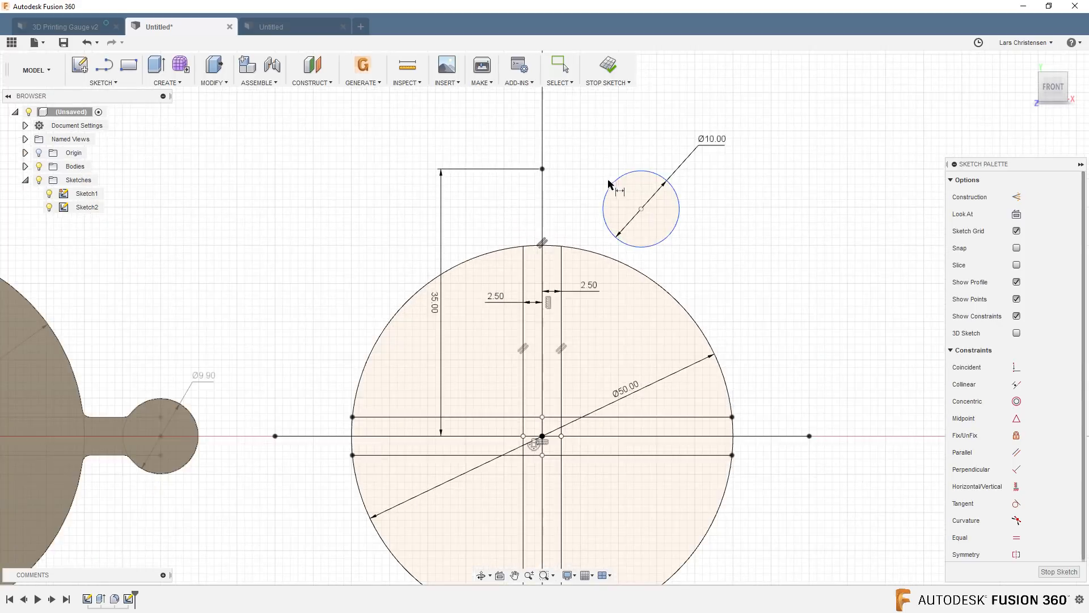
pyautogui.click(608, 183)
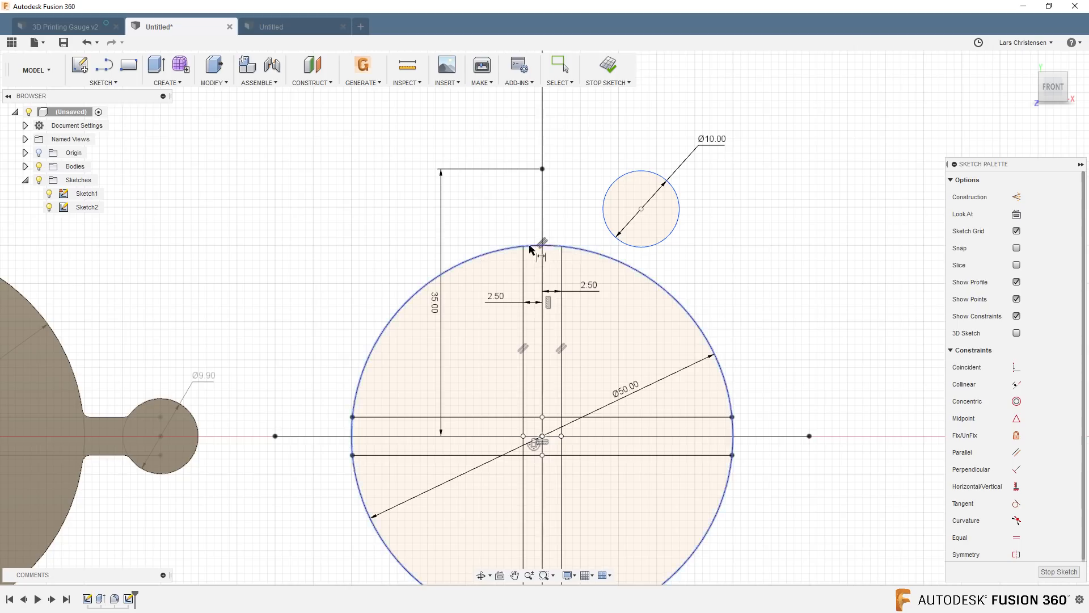
pyautogui.scroll(1, 582, 211)
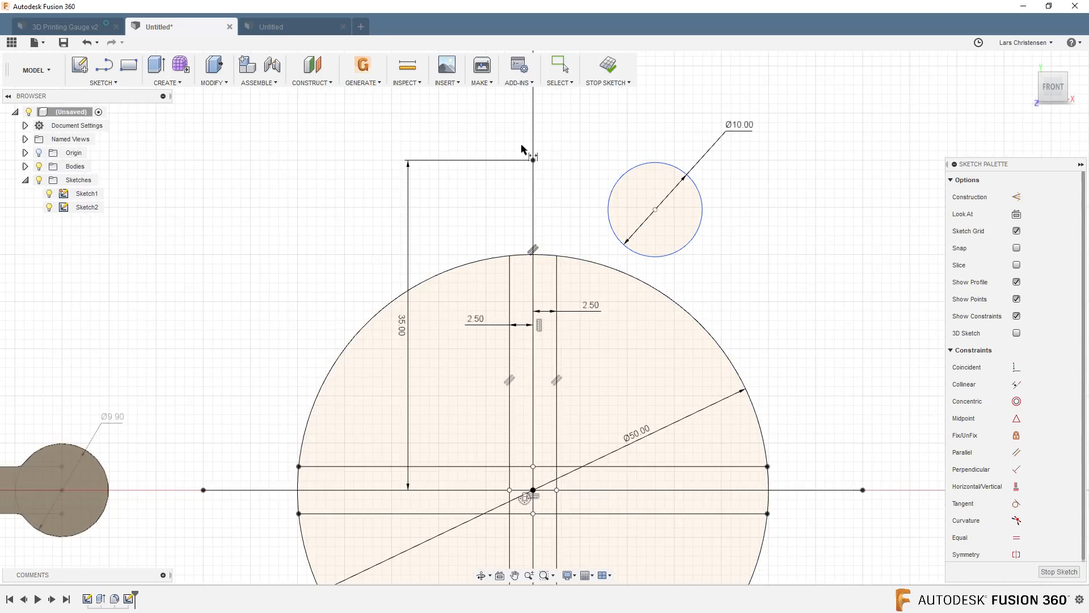
pyautogui.press('l')
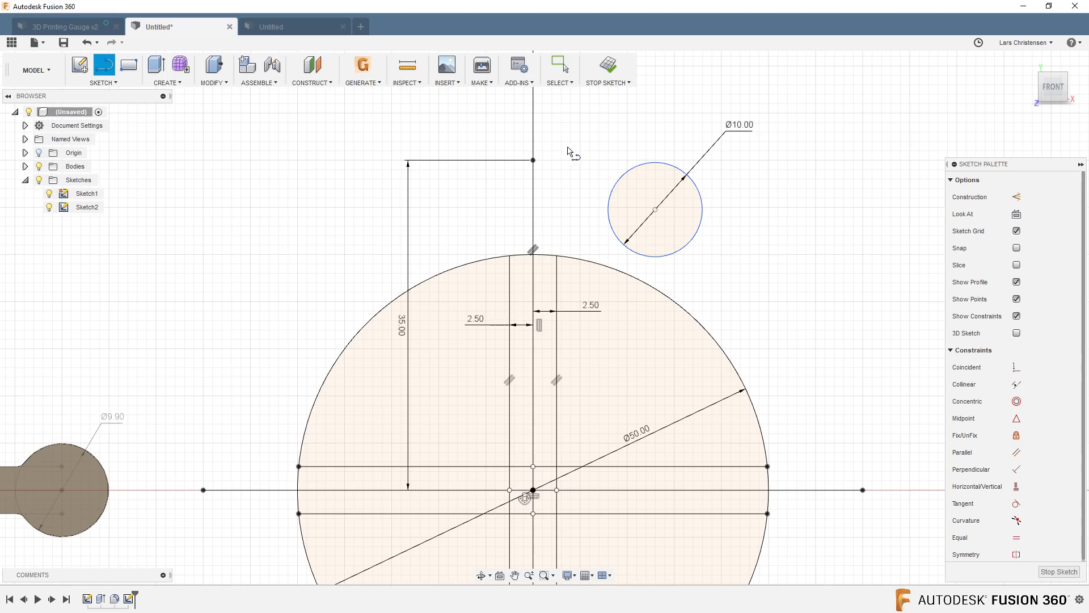
pyautogui.click(615, 185)
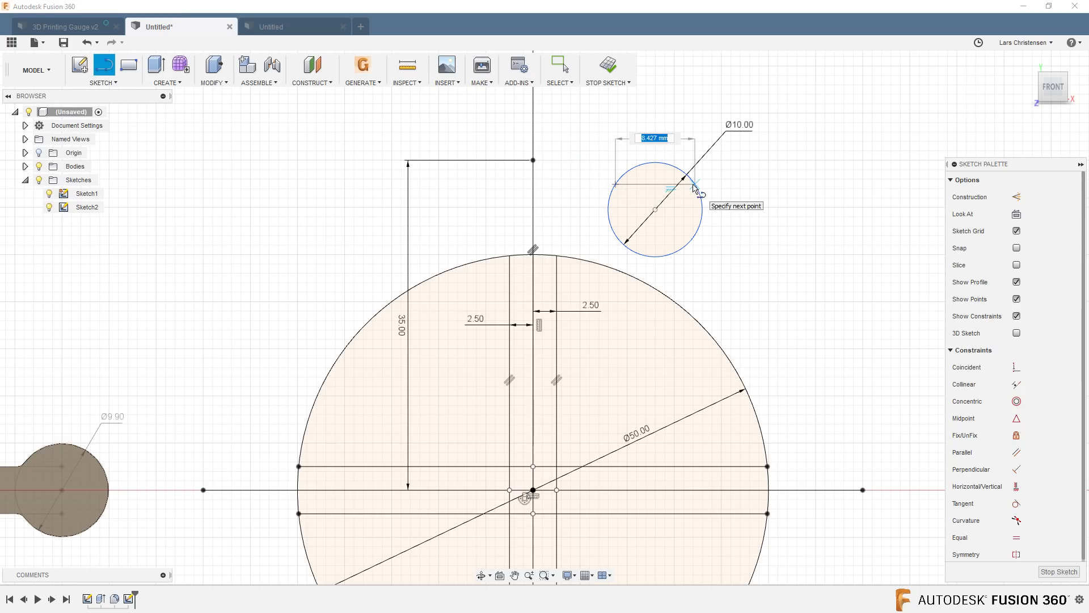
pyautogui.doubleClick(695, 188)
pyautogui.scroll(3, 742, 176)
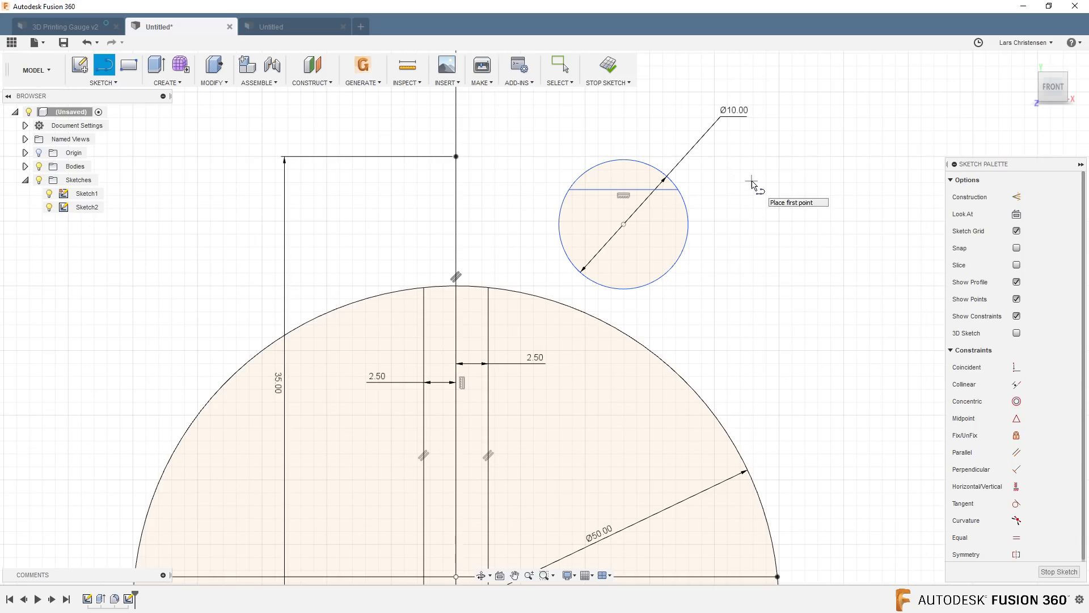
# Step: Dimension the horizontal chord's length at 5 mm
pyautogui.press('d')
pyautogui.click(627, 190)
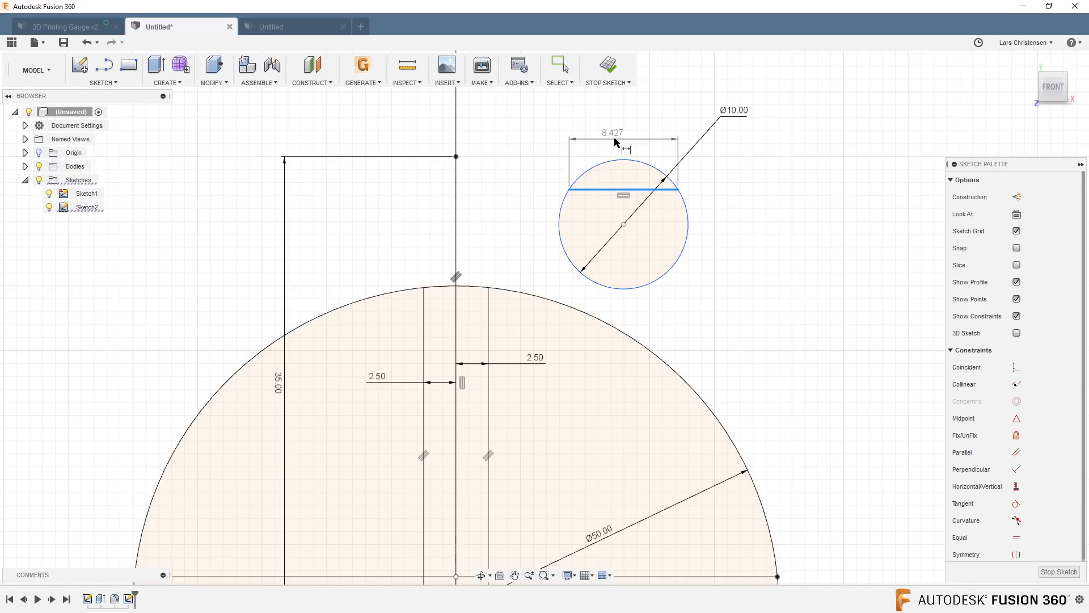
pyautogui.click(624, 138)
pyautogui.write('5.')
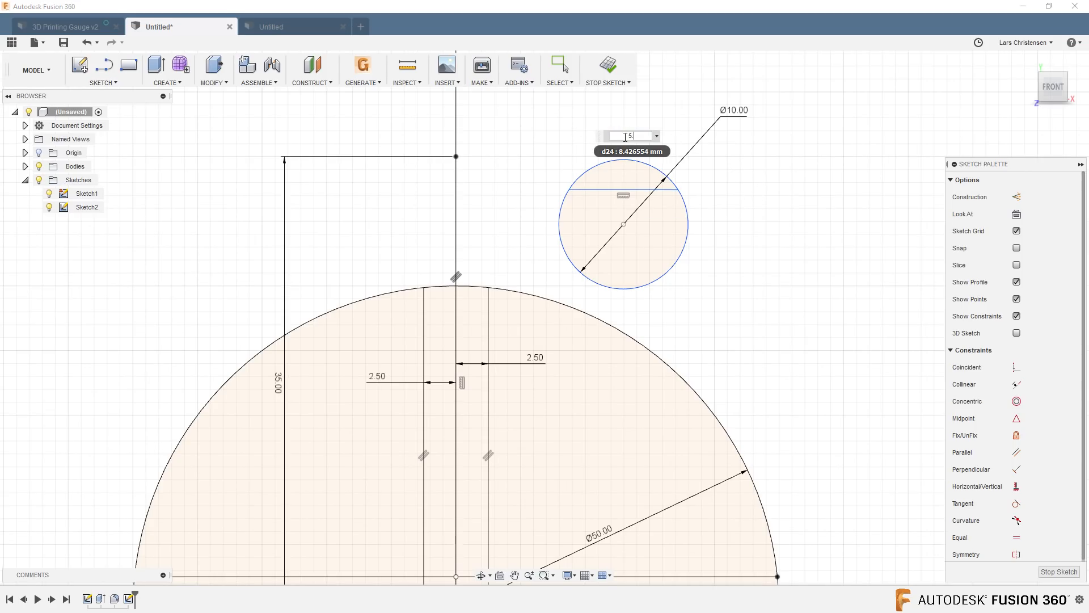
pyautogui.press('Return')
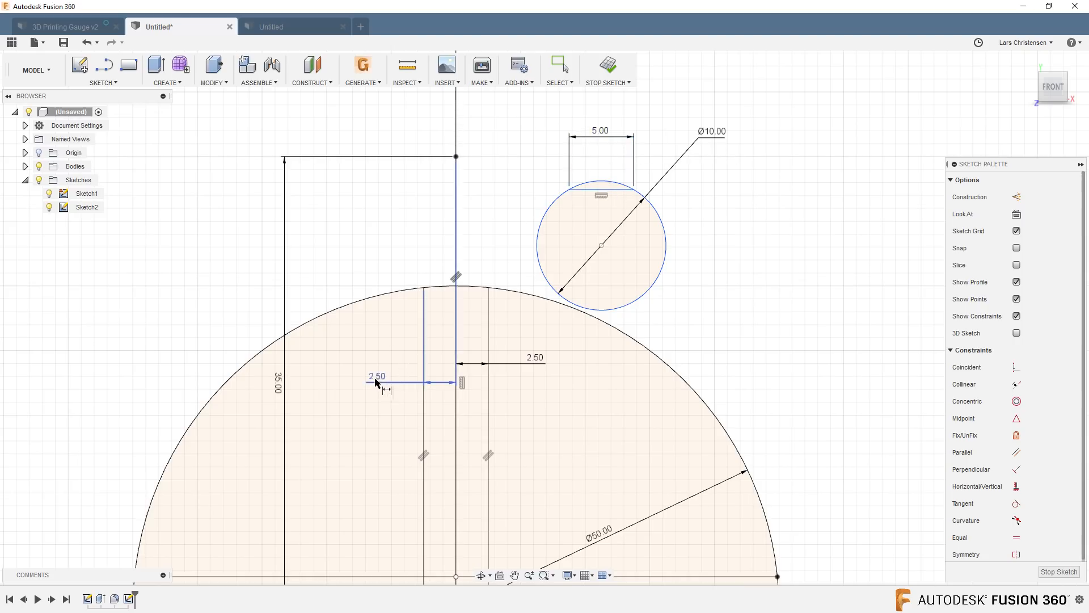
# Step: Make the chord's left endpoint coincident with the 50 mm circle so the 10 mm circle seats at the top of the vertical arm lines
pyautogui.click(1017, 367)
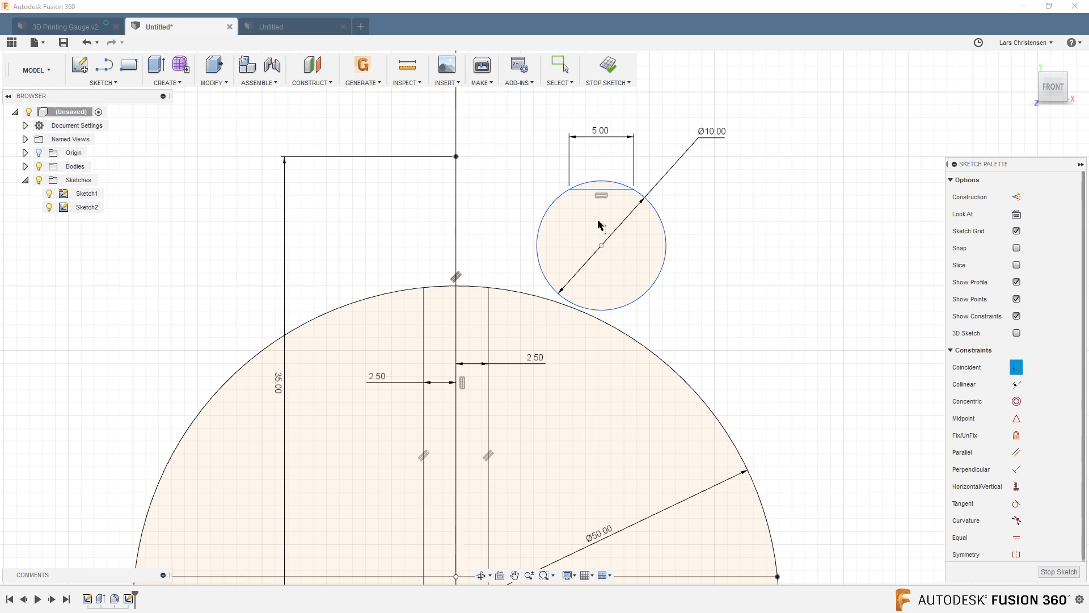
pyautogui.click(569, 189)
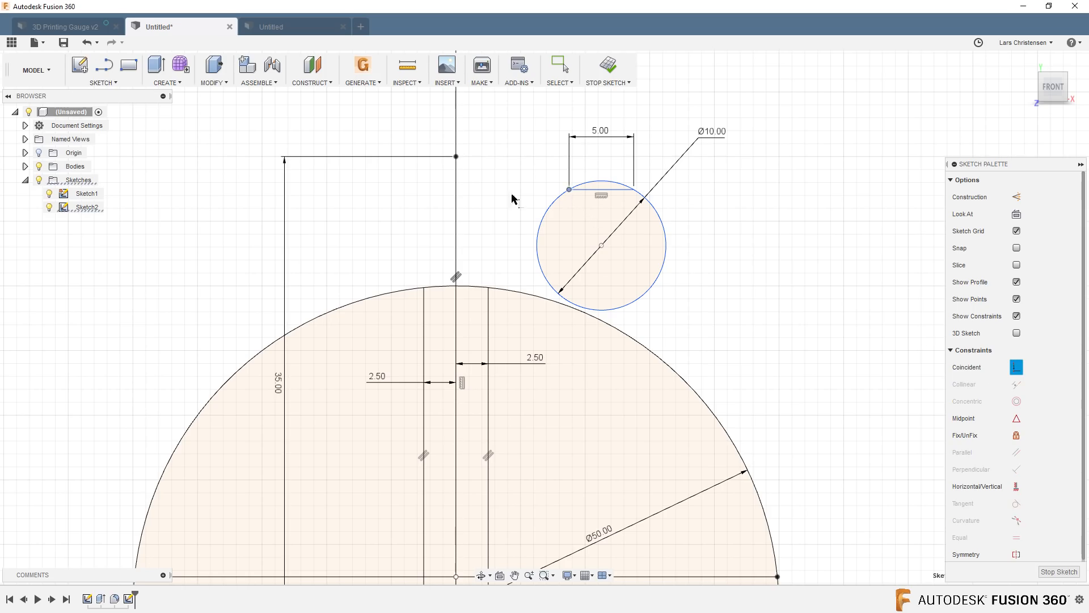
pyautogui.click(378, 299)
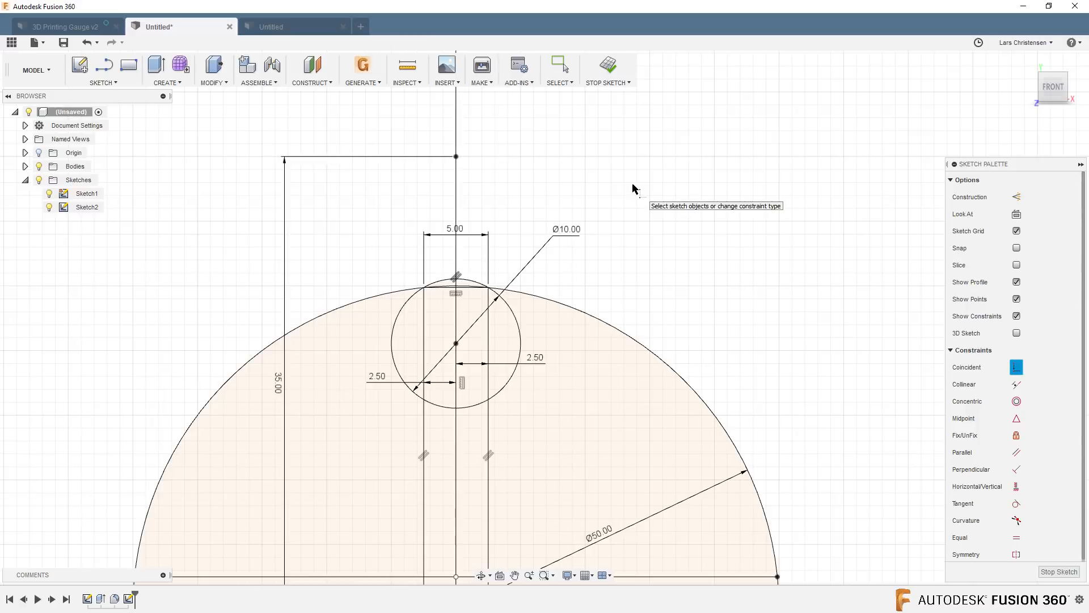
# Step: Draw a 10.025 mm diameter circle just outside the left side of the 50 mm circle
pyautogui.scroll(-4, 624, 159)
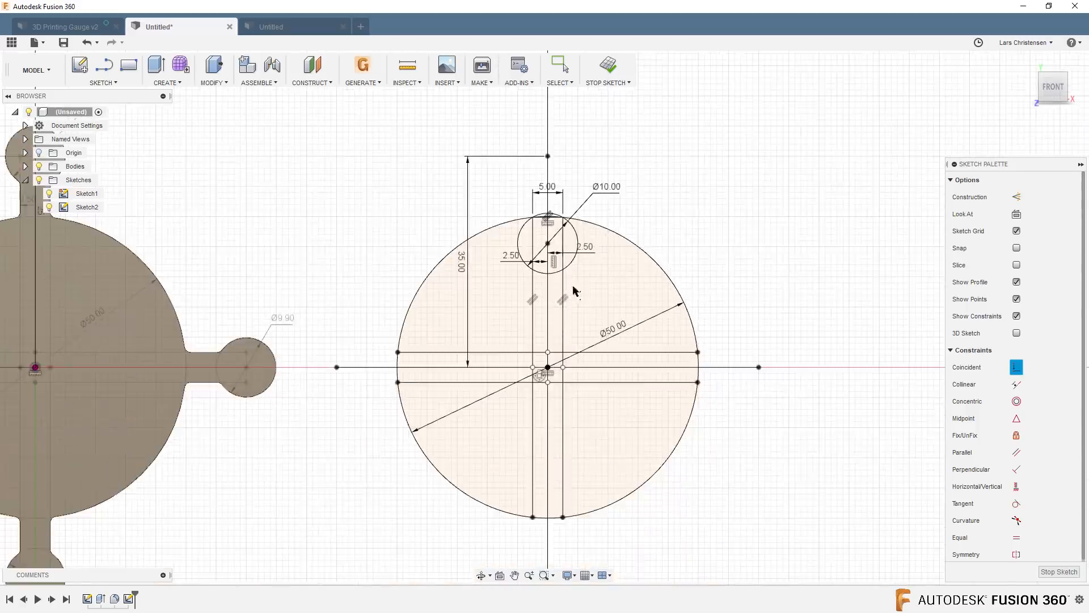
pyautogui.scroll(3, 358, 450)
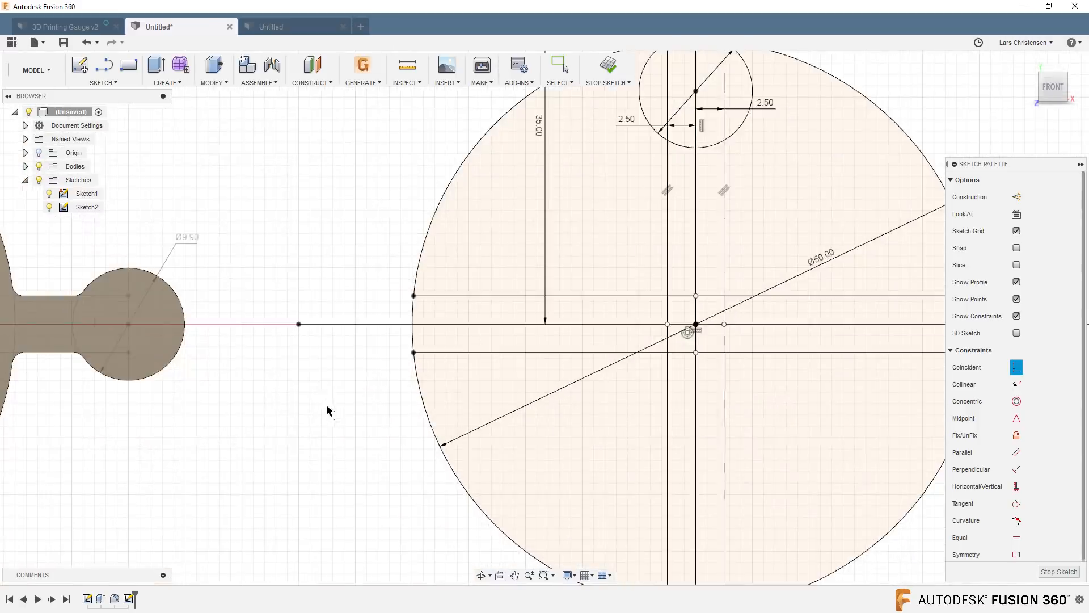
pyautogui.scroll(-4, 326, 409)
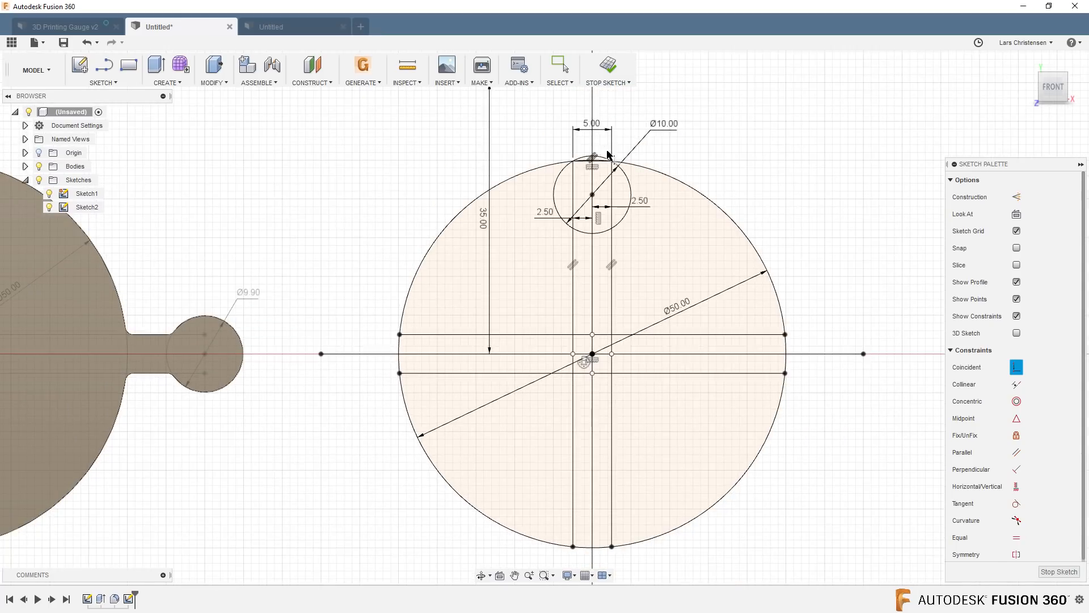
pyautogui.press('c')
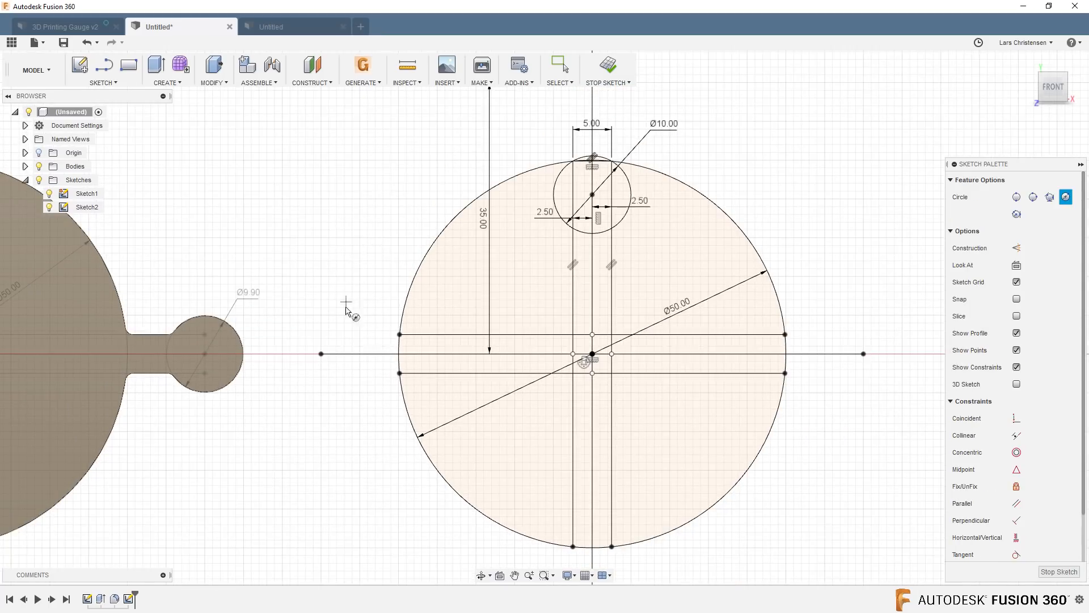
pyautogui.click(346, 326)
pyautogui.write('10.025')
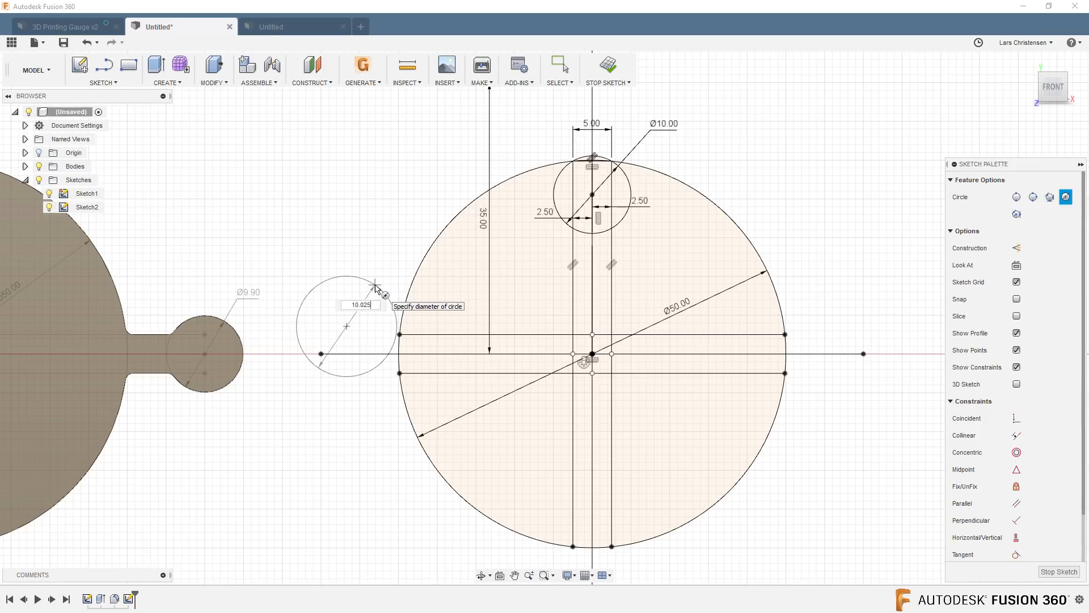
pyautogui.press('Tab')
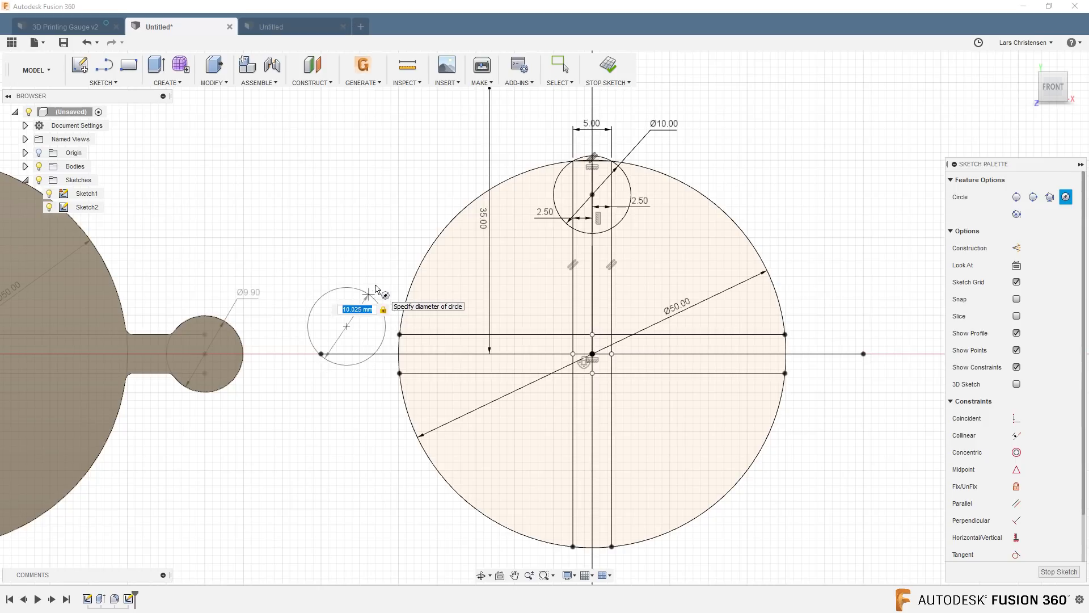
pyautogui.press('Return')
# Step: Draw a vertical chord about 9.2 mm long across the left part of the 10.025 mm circle
pyautogui.scroll(3, 326, 323)
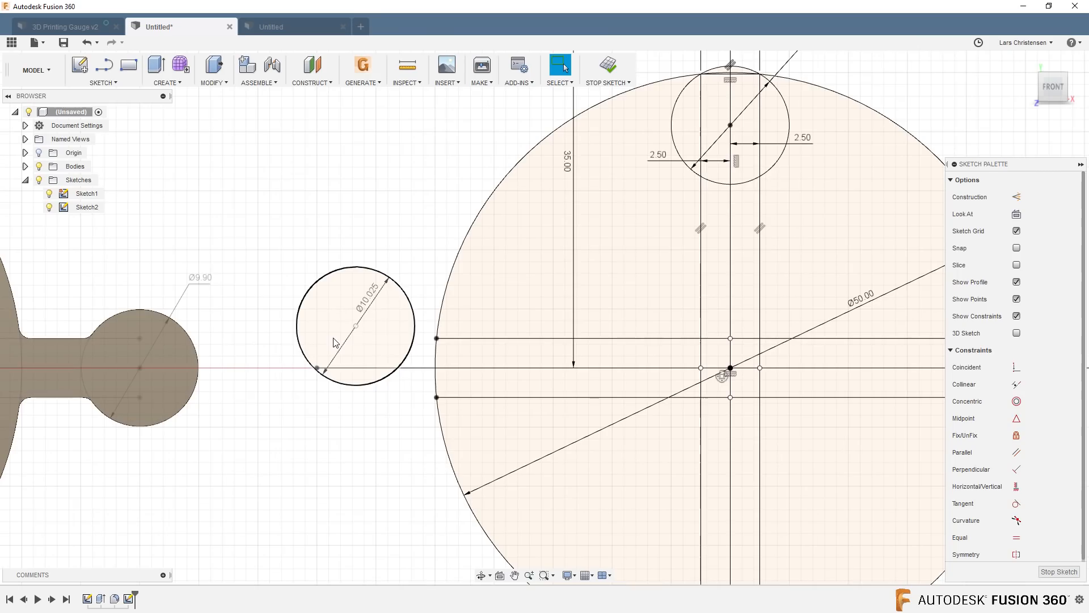
pyautogui.press('l')
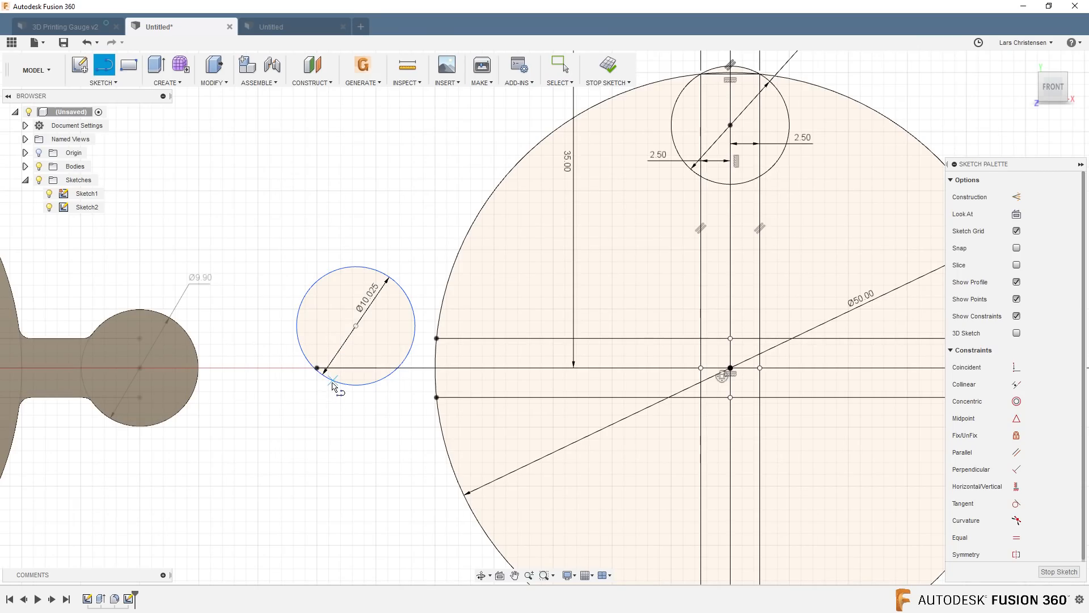
pyautogui.click(332, 381)
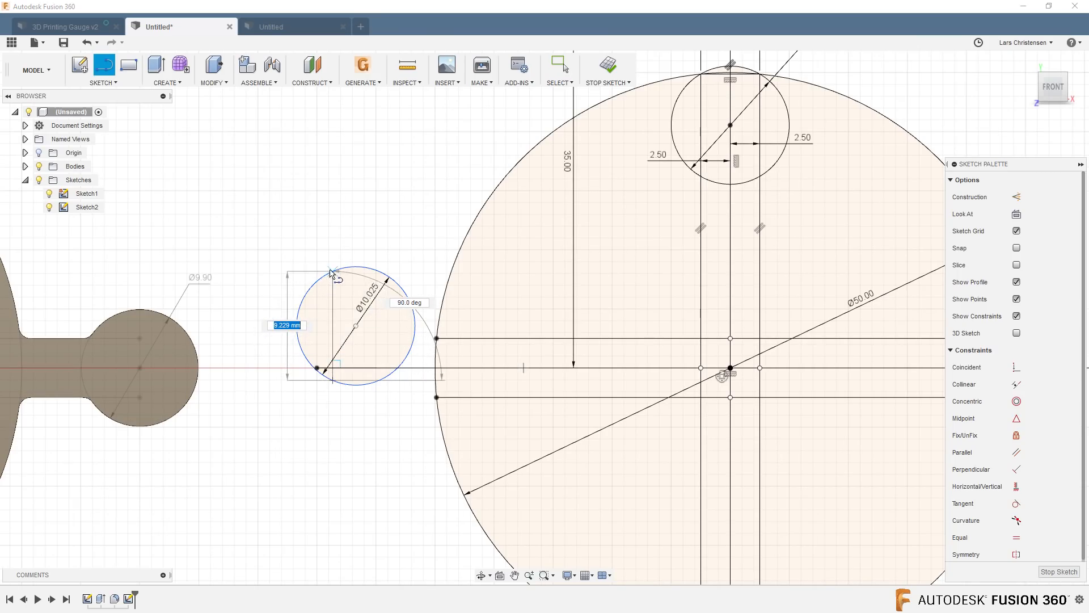
pyautogui.doubleClick(333, 272)
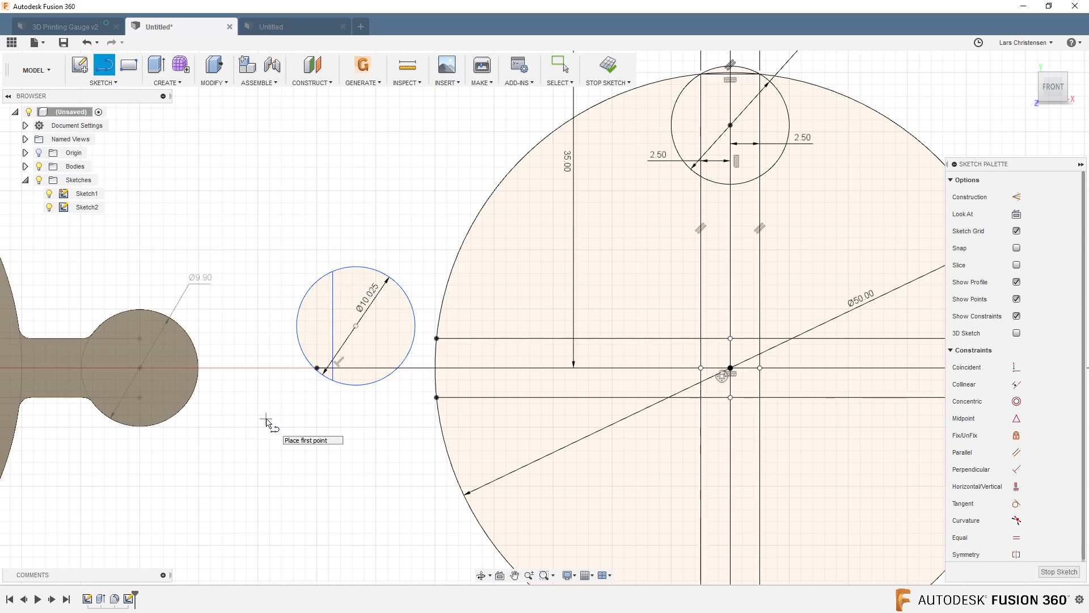
pyautogui.press('Escape')
# Step: Dimension the vertical chord's length at 10.025 mm
pyautogui.click(333, 347)
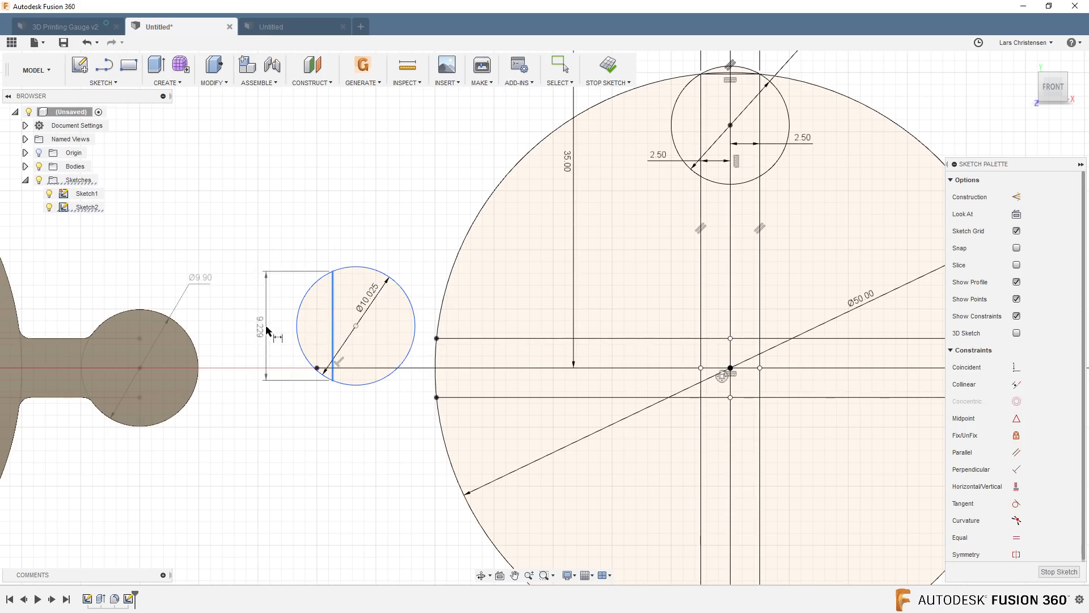
pyautogui.click(260, 328)
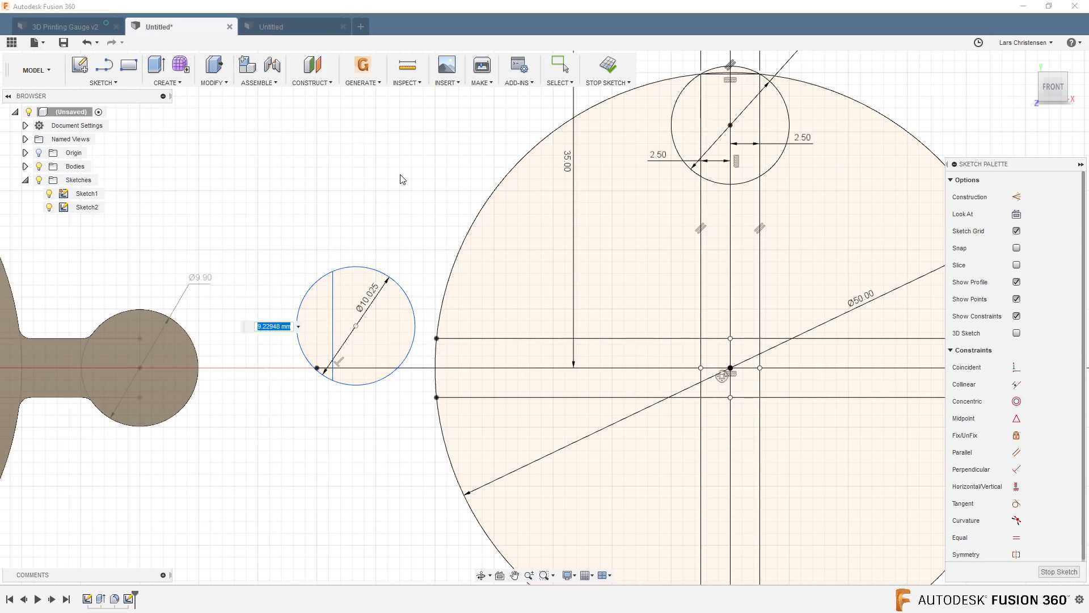
pyautogui.write('10.025')
pyautogui.press('Return')
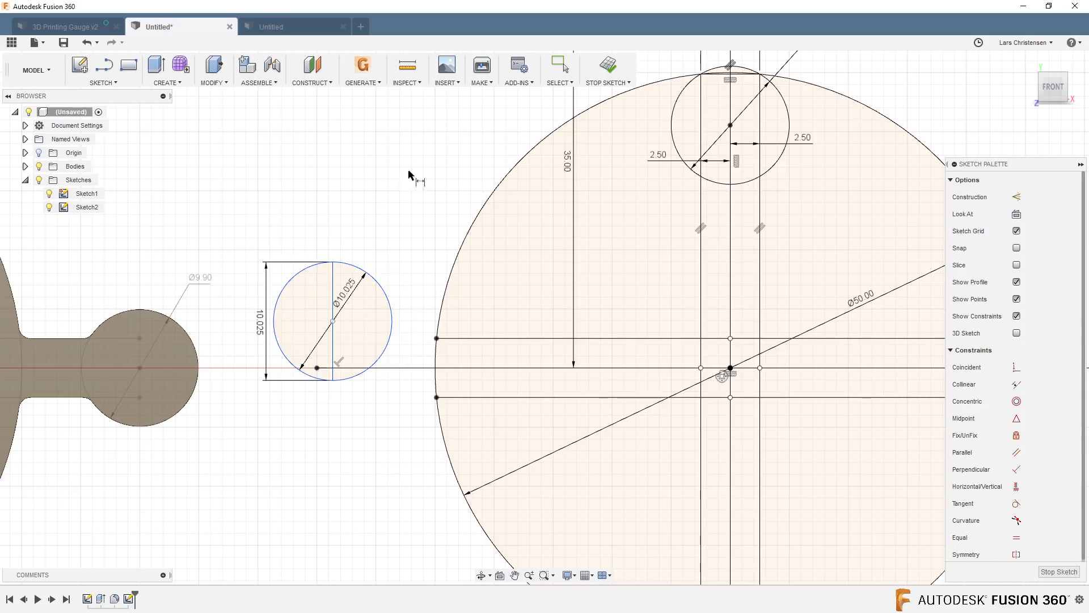
# Step: Set the vertical chord's length dimension to 5 mm
pyautogui.scroll(2, 225, 260)
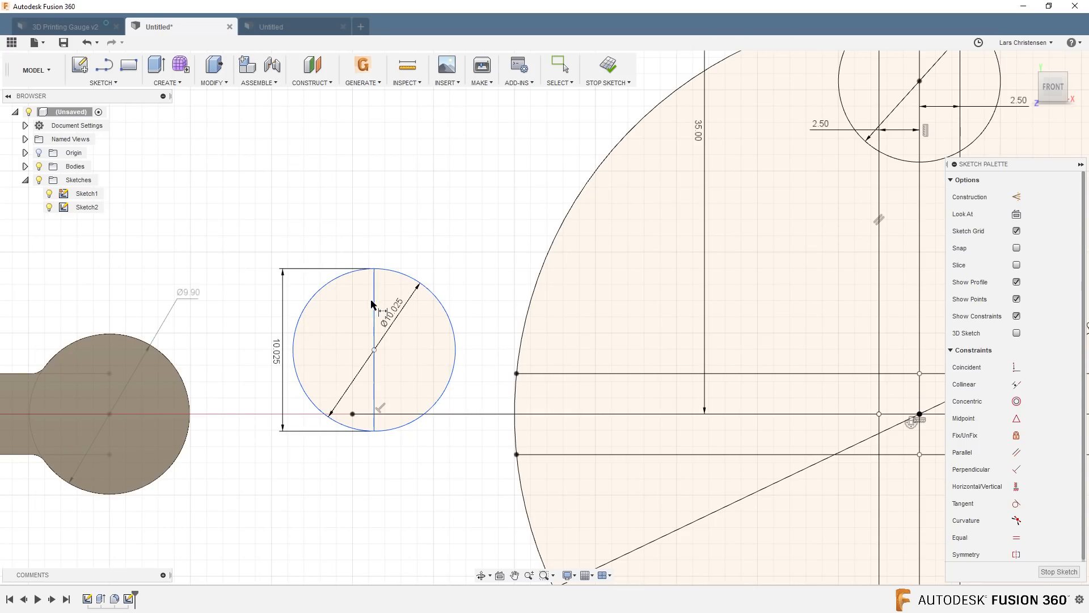
pyautogui.doubleClick(280, 355)
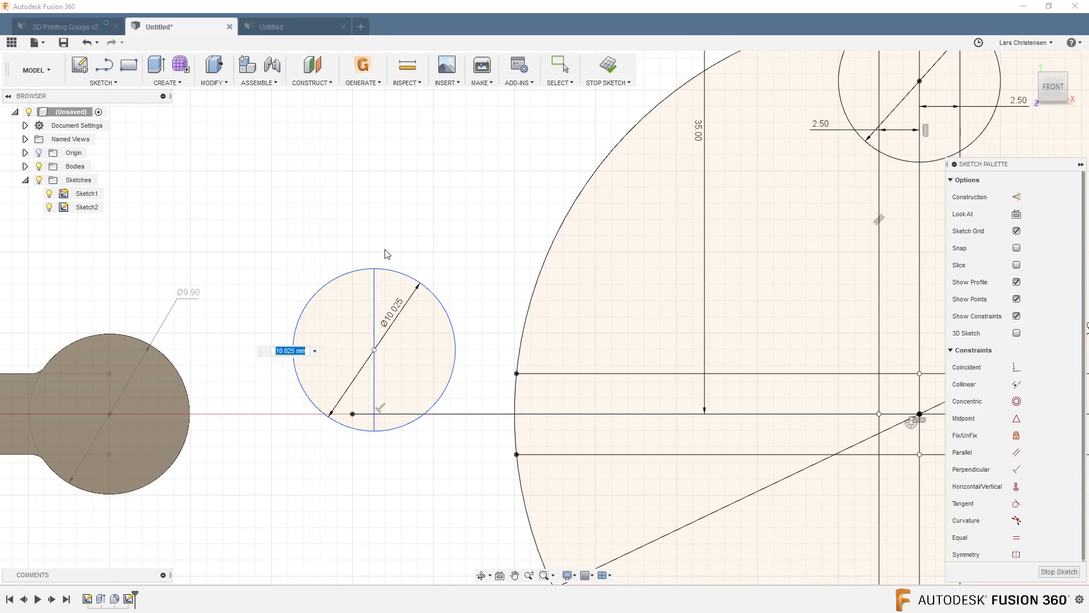
pyautogui.write('5')
pyautogui.press('Return')
# Step: Make the vertical chord's upper endpoint coincident with the left end of the upper horizontal side line on the 50 mm circle
pyautogui.scroll(-2, 364, 263)
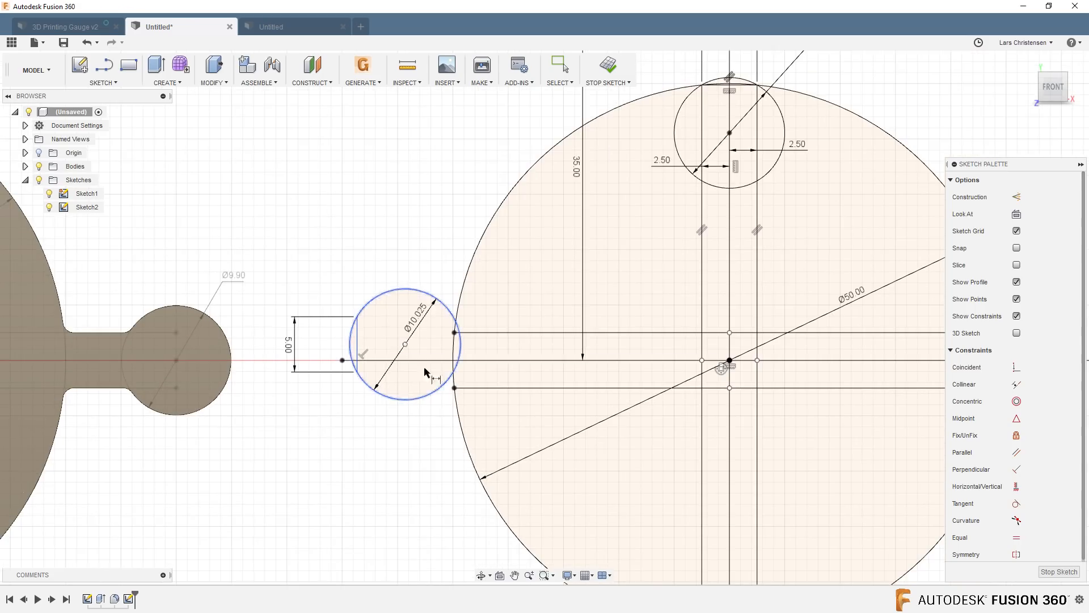
pyautogui.click(1015, 367)
pyautogui.click(356, 317)
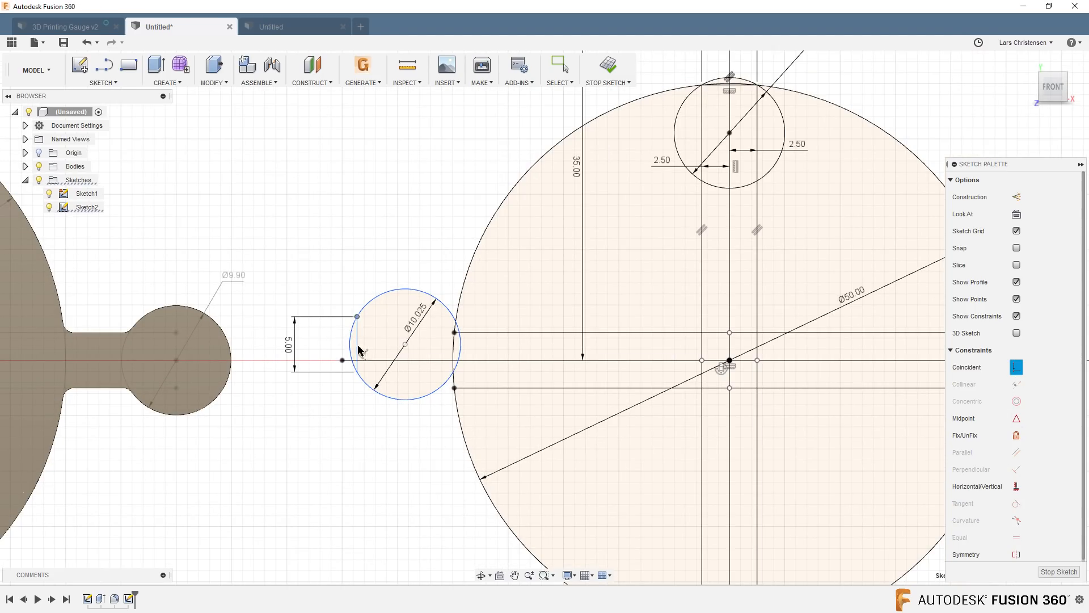
pyautogui.click(454, 332)
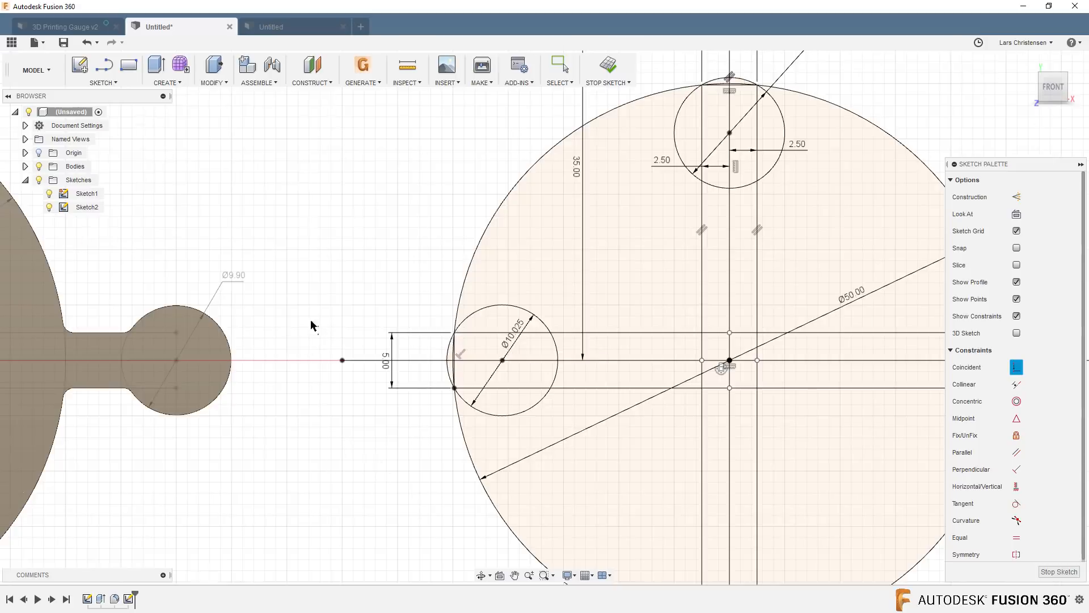
# Step: Draw a loose circle about 8.9 mm in diameter below the 50 mm circle, right of the vertical centre line
pyautogui.scroll(-5, 311, 326)
pyautogui.scroll(6, 518, 545)
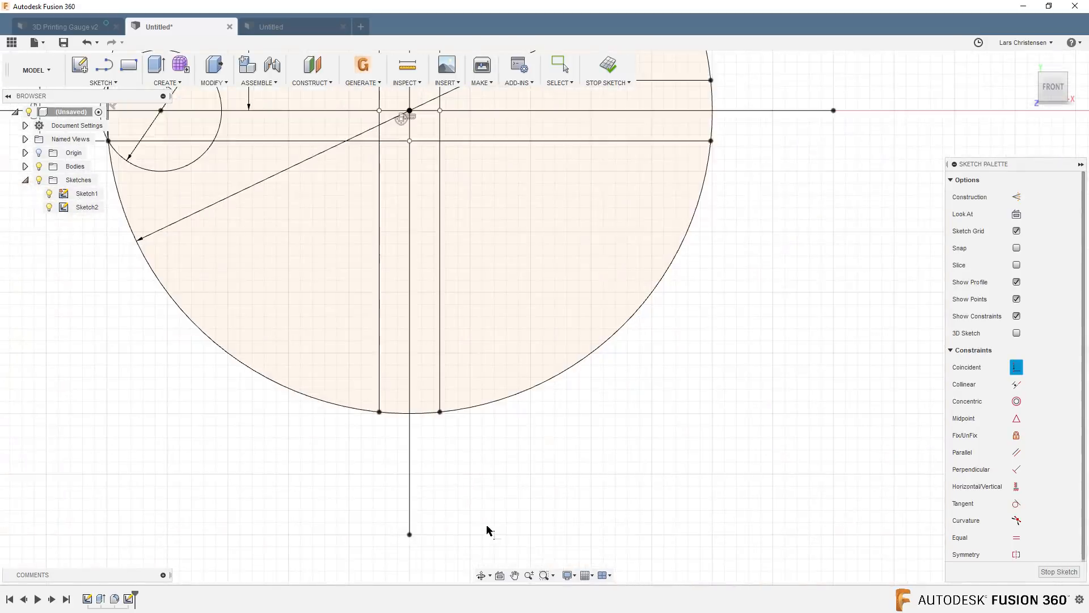
pyautogui.press('c')
pyautogui.click(494, 509)
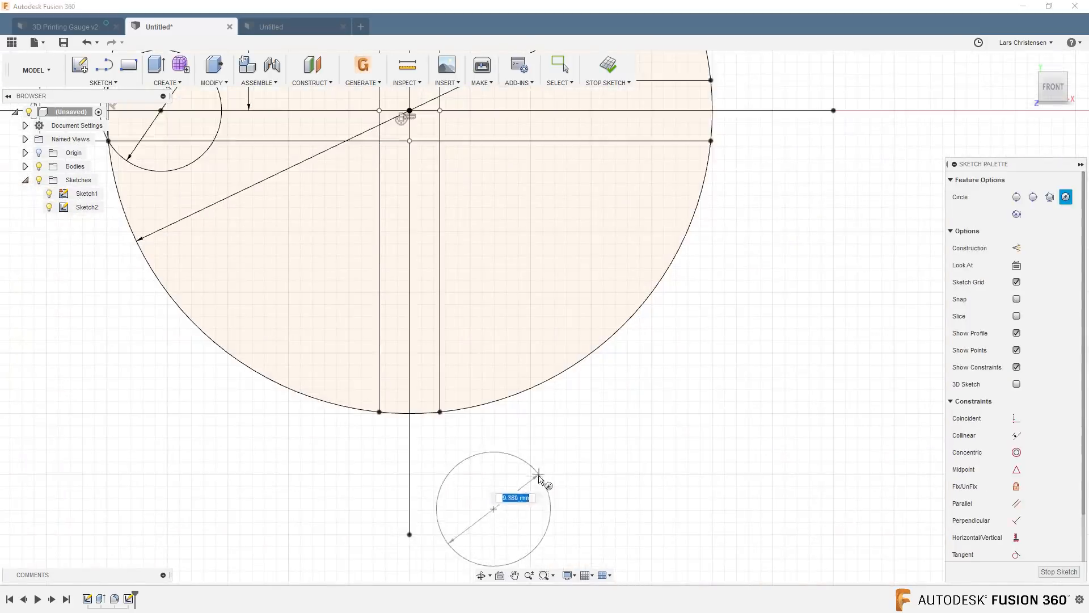
pyautogui.click(543, 481)
pyautogui.scroll(-3, 589, 486)
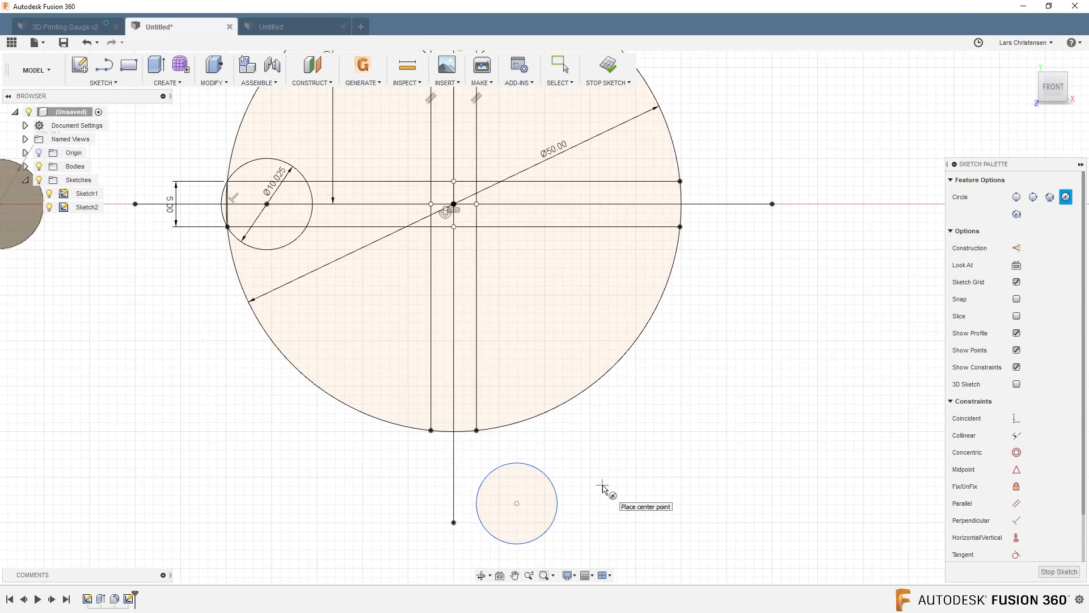
# Step: Dimension the lower loose circle's diameter at 10.05 mm
pyautogui.press('d')
pyautogui.click(556, 489)
pyautogui.click(593, 451)
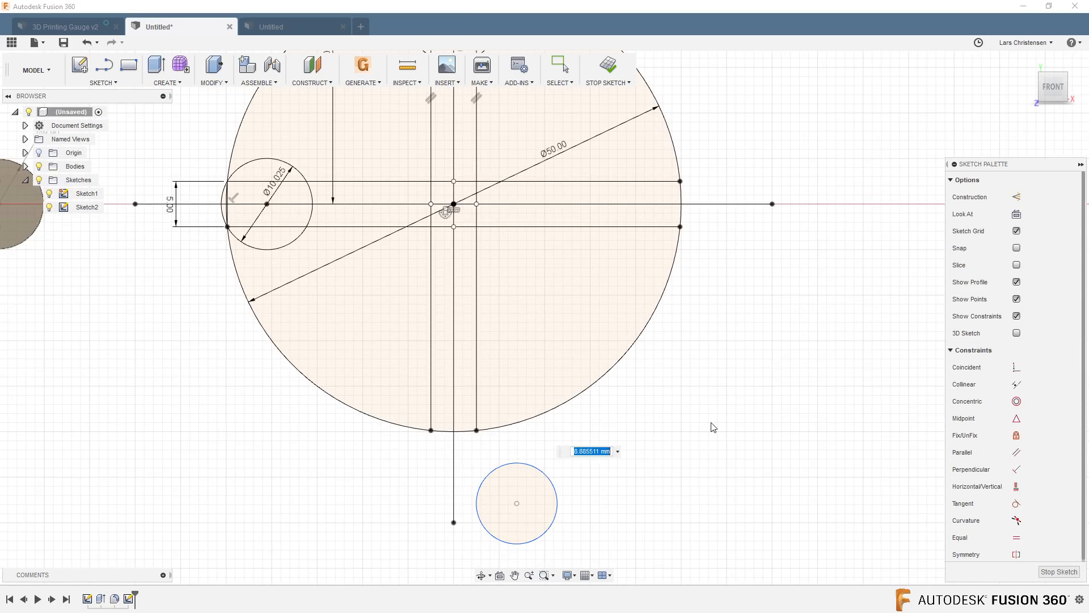
pyautogui.write('10.05')
pyautogui.press('Return')
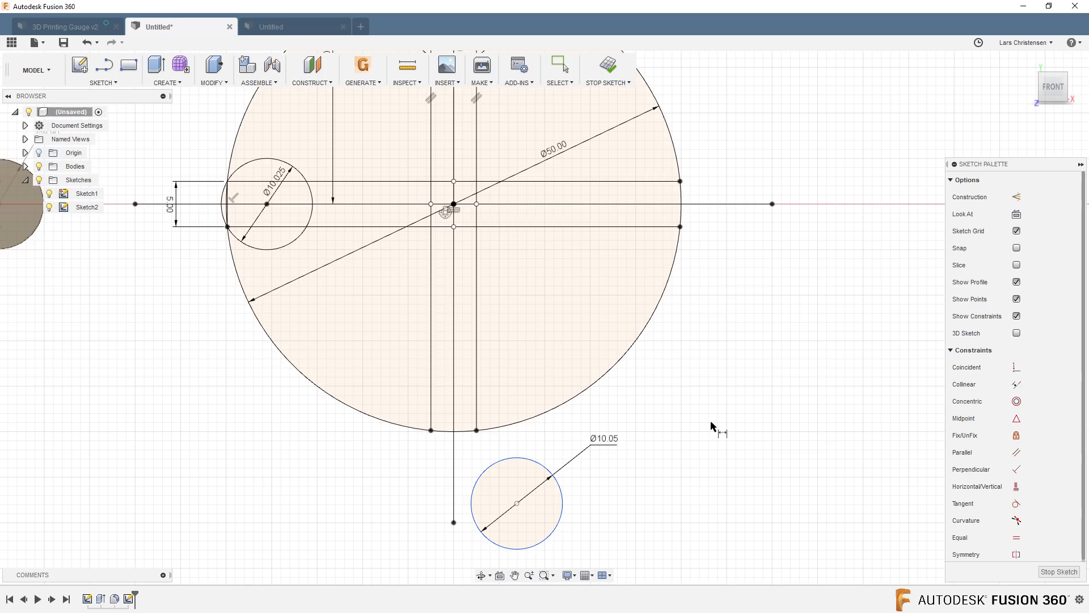
# Step: Draw a horizontal chord across the lower part of the 10.05 mm circle and dimension its length at 5 mm
pyautogui.press('l')
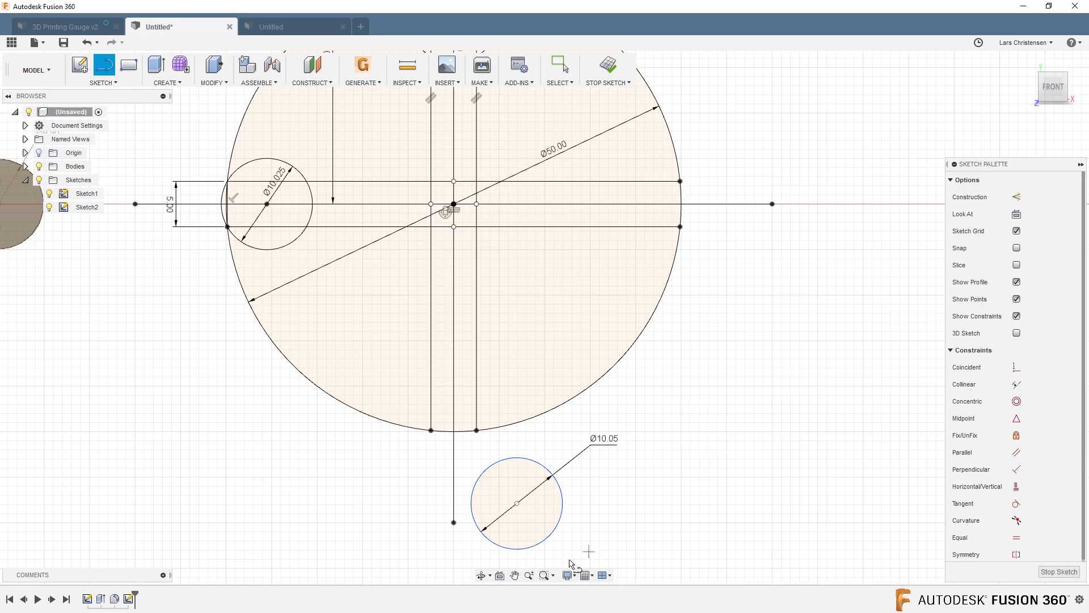
pyautogui.click(484, 534)
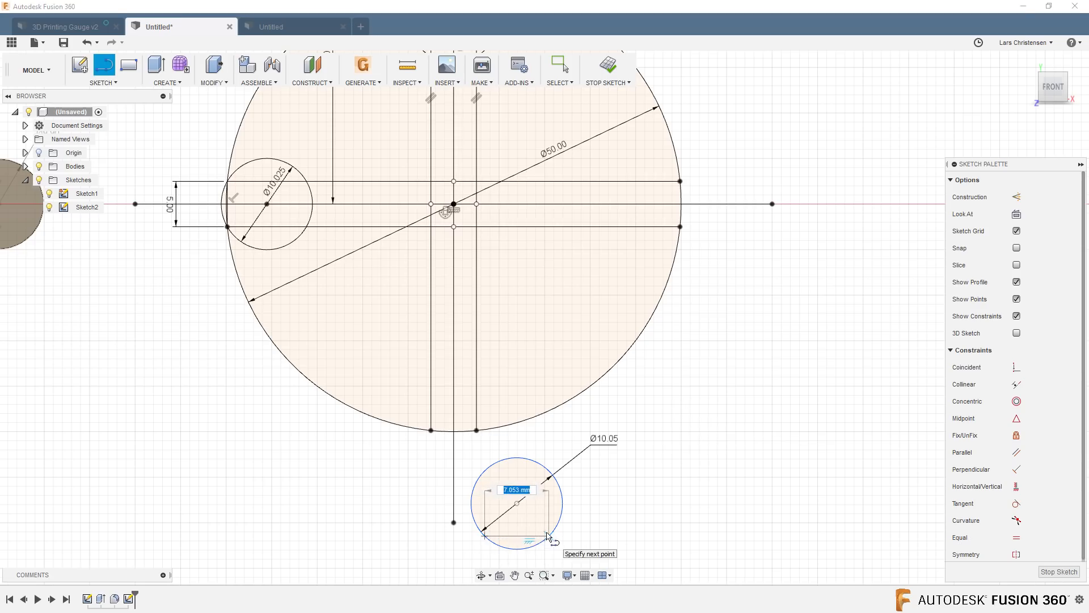
pyautogui.click(548, 534)
pyautogui.press('d')
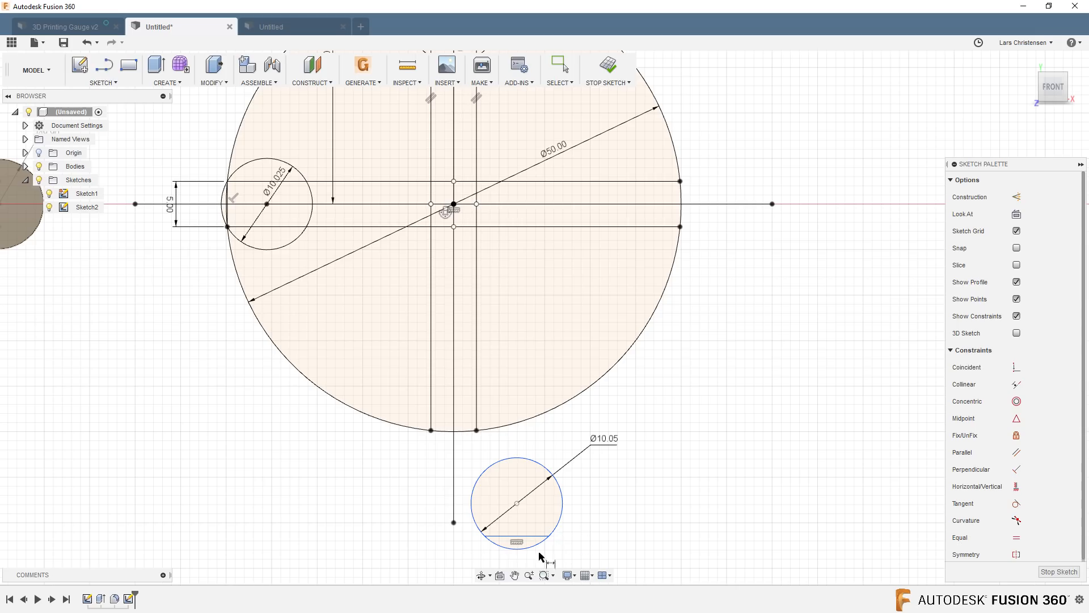
pyautogui.click(508, 535)
pyautogui.click(567, 560)
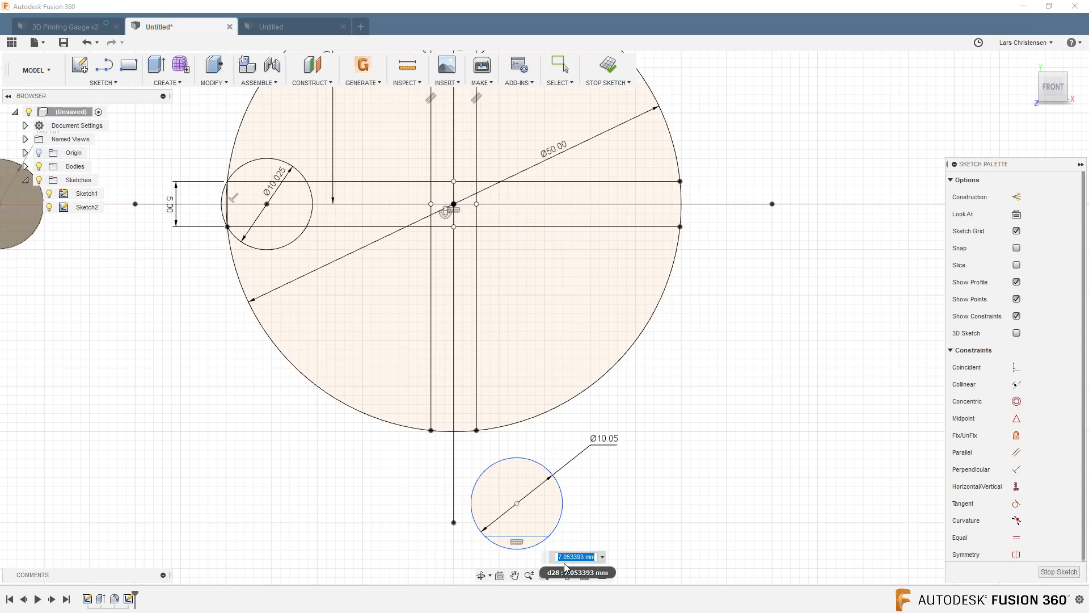
pyautogui.write('5')
pyautogui.press('Return')
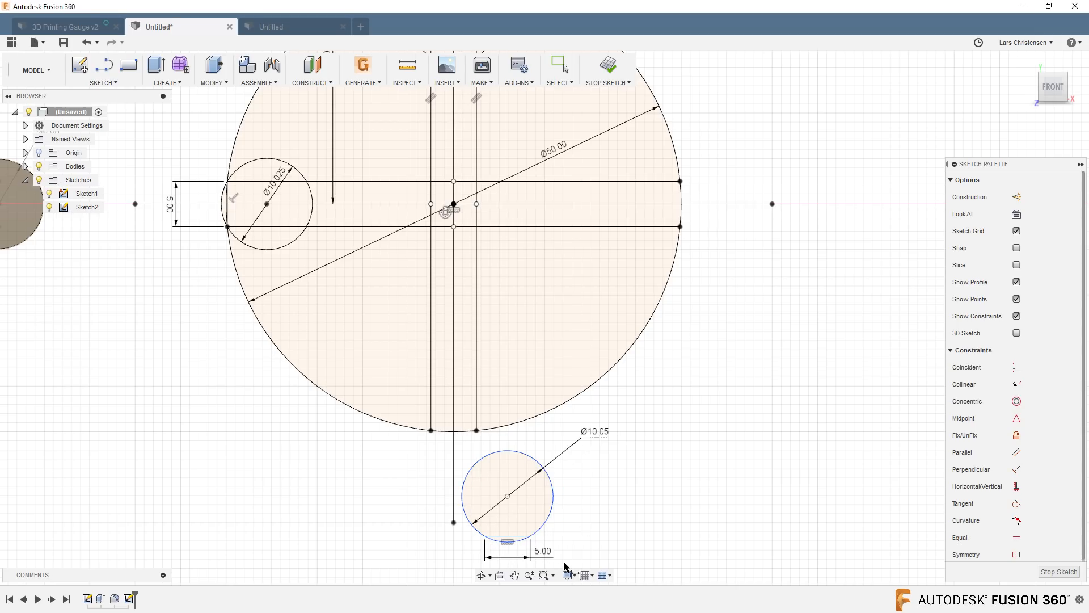
# Step: Make the horizontal chord's left endpoint coincident with the lower end of the left vertical side line on the 50 mm circle
pyautogui.click(1016, 367)
pyautogui.click(485, 537)
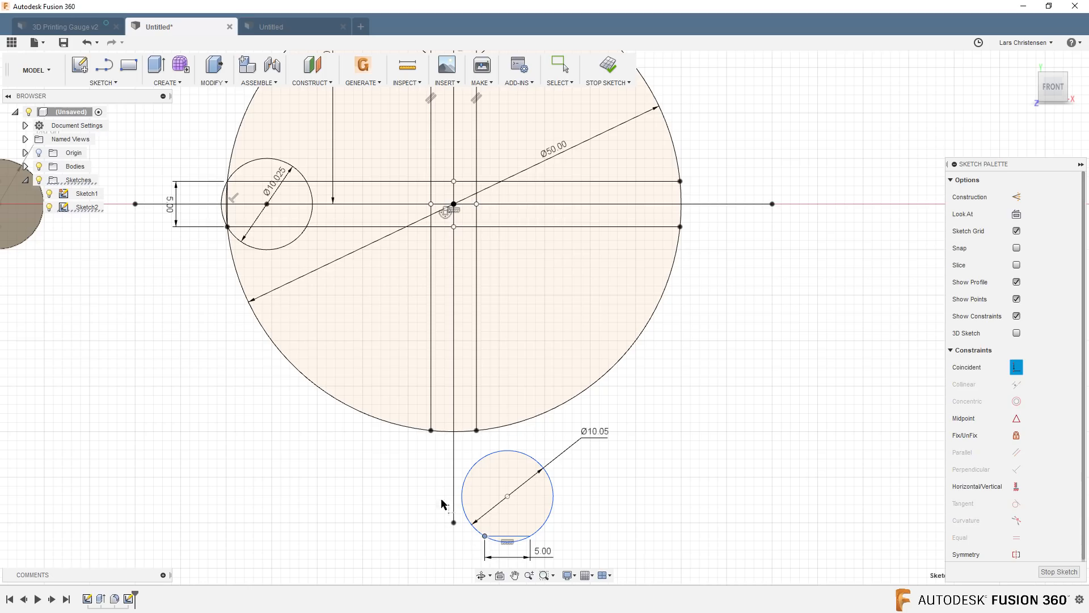
pyautogui.click(431, 431)
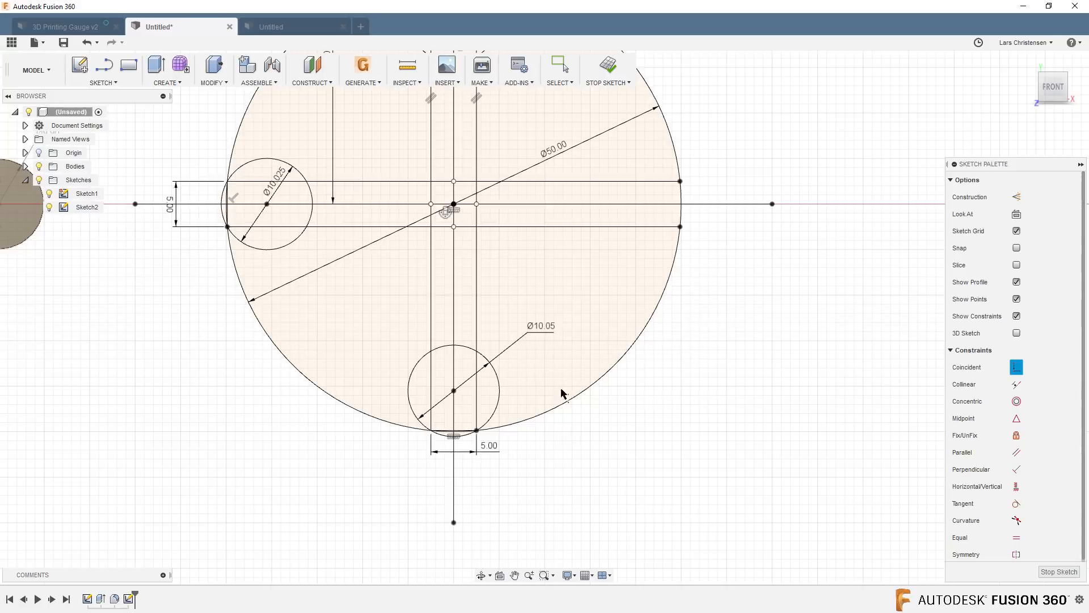
# Step: Draw a loose 10.075 mm diameter circle to the right of the 50 mm circle, above the horizontal centre line
pyautogui.scroll(-2, 511, 472)
pyautogui.scroll(2, 675, 221)
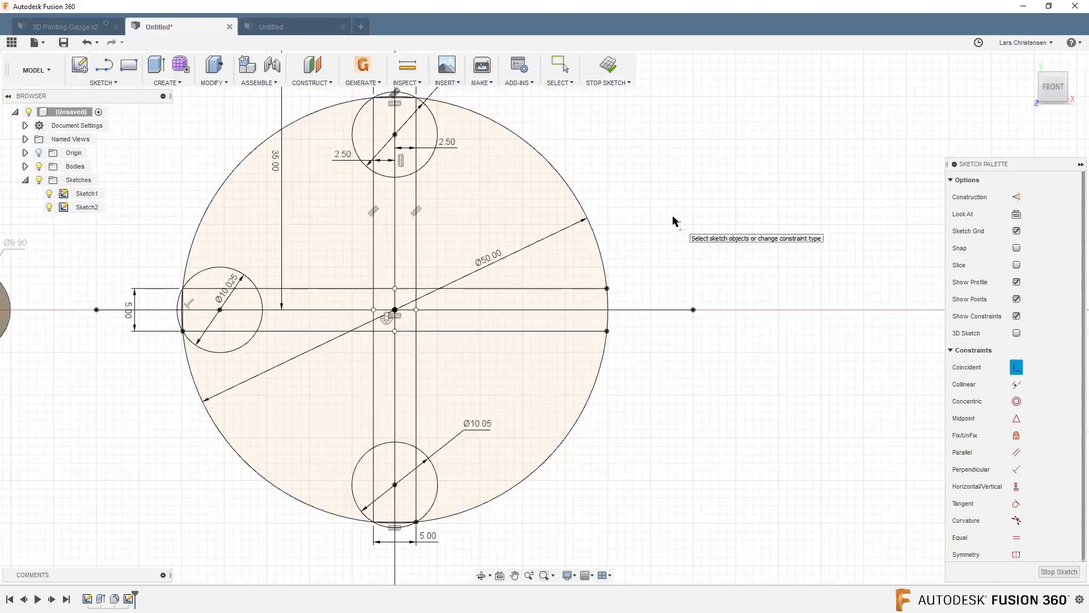
pyautogui.press('c')
pyautogui.click(654, 265)
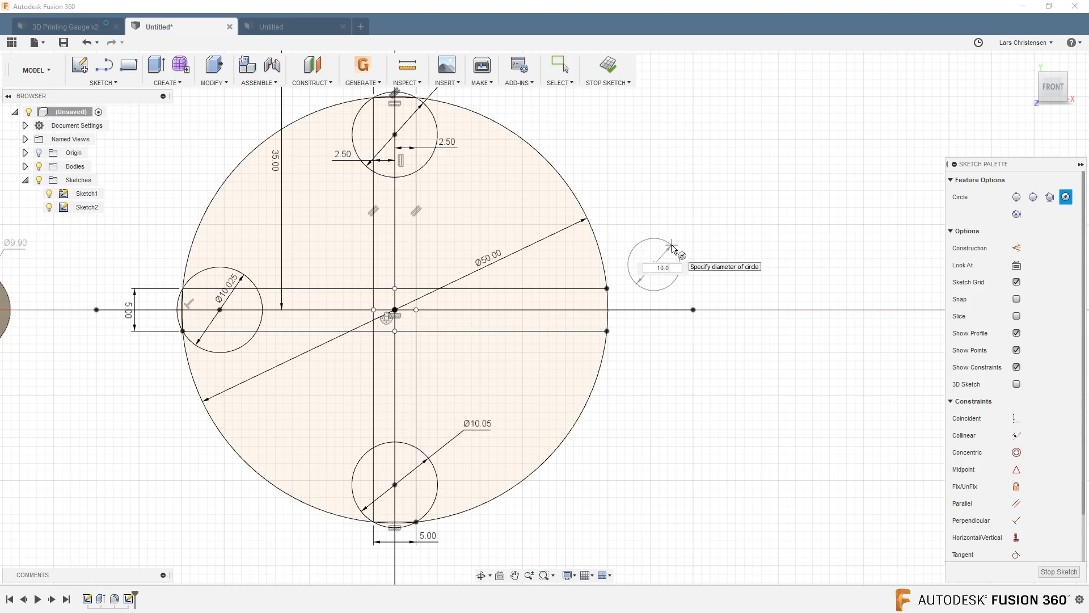
pyautogui.write('10.075')
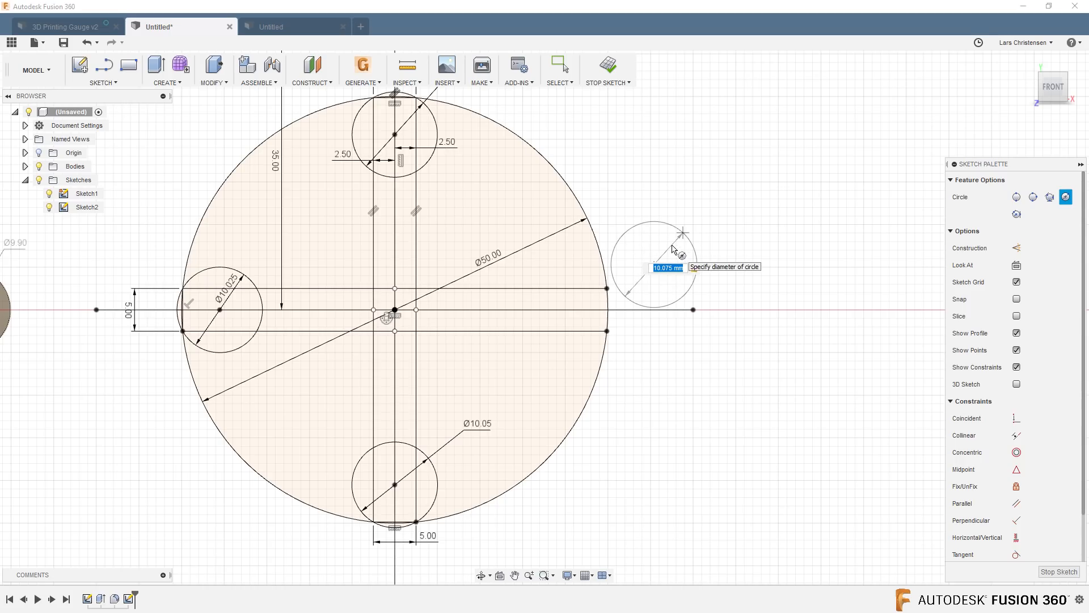
pyautogui.press('Return')
pyautogui.press('Escape')
# Step: Draw a vertical chord across the right part of the 10.075 mm circle and dimension its length at 5 mm
pyautogui.scroll(2, 730, 227)
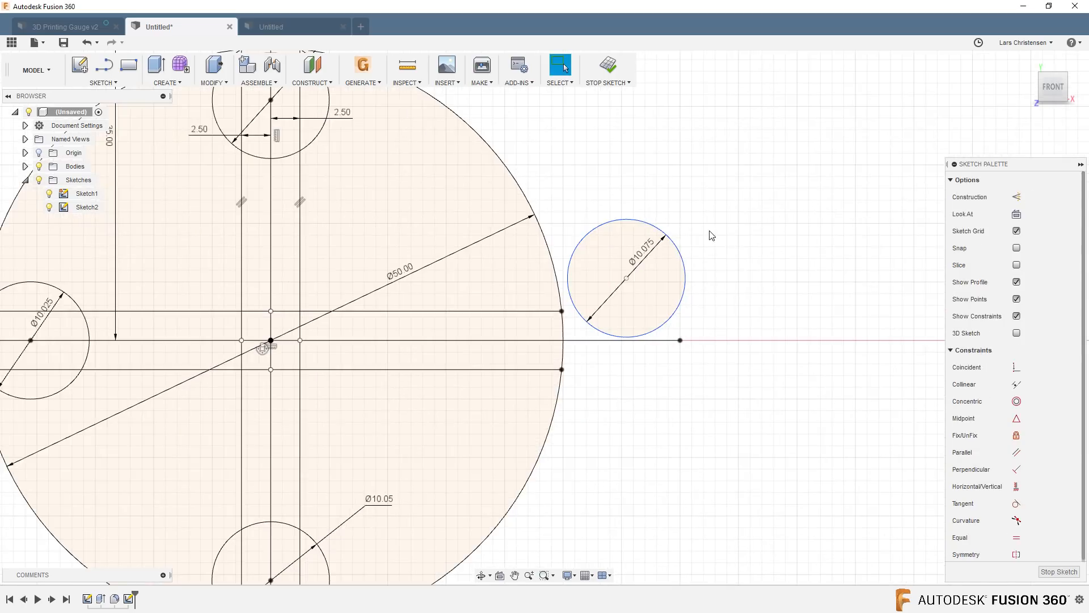
pyautogui.press('l')
pyautogui.click(676, 248)
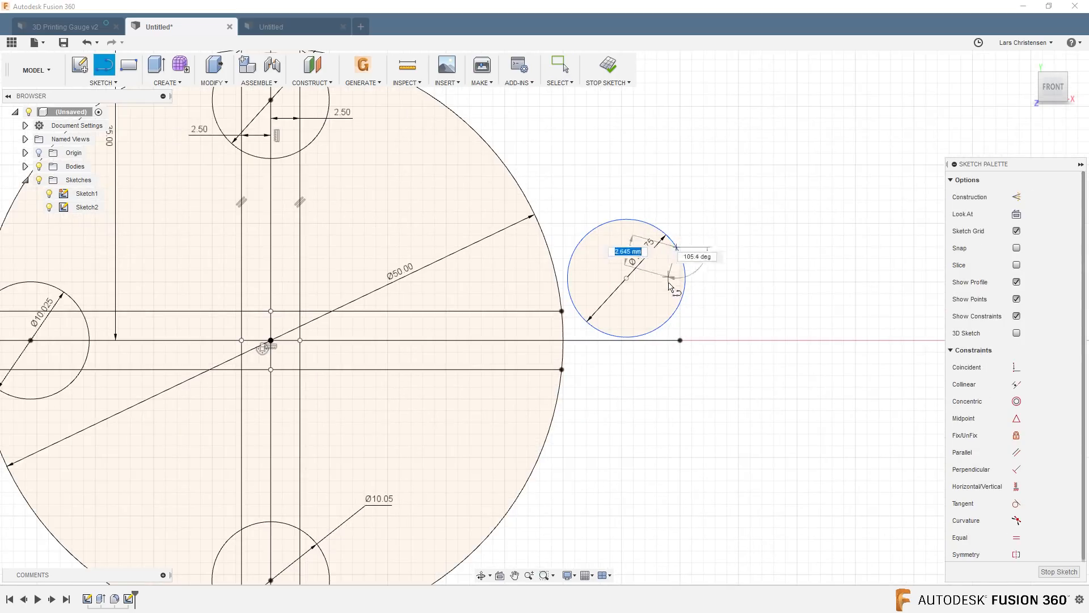
pyautogui.click(678, 313)
pyautogui.scroll(2, 724, 282)
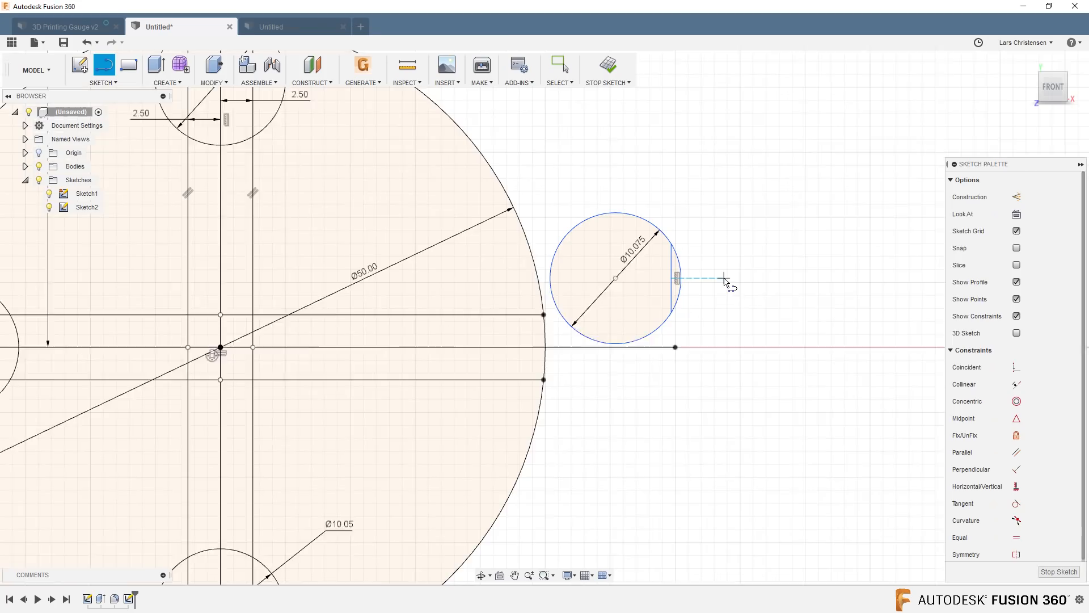
pyautogui.press('d')
pyautogui.click(668, 274)
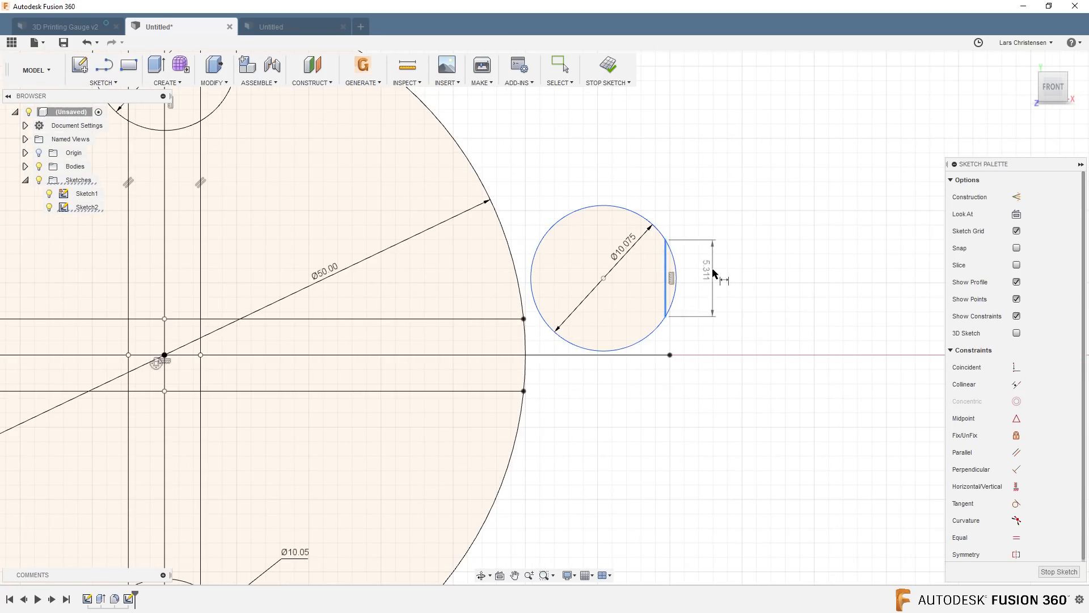
pyautogui.click(714, 274)
pyautogui.write('5')
pyautogui.press('Return')
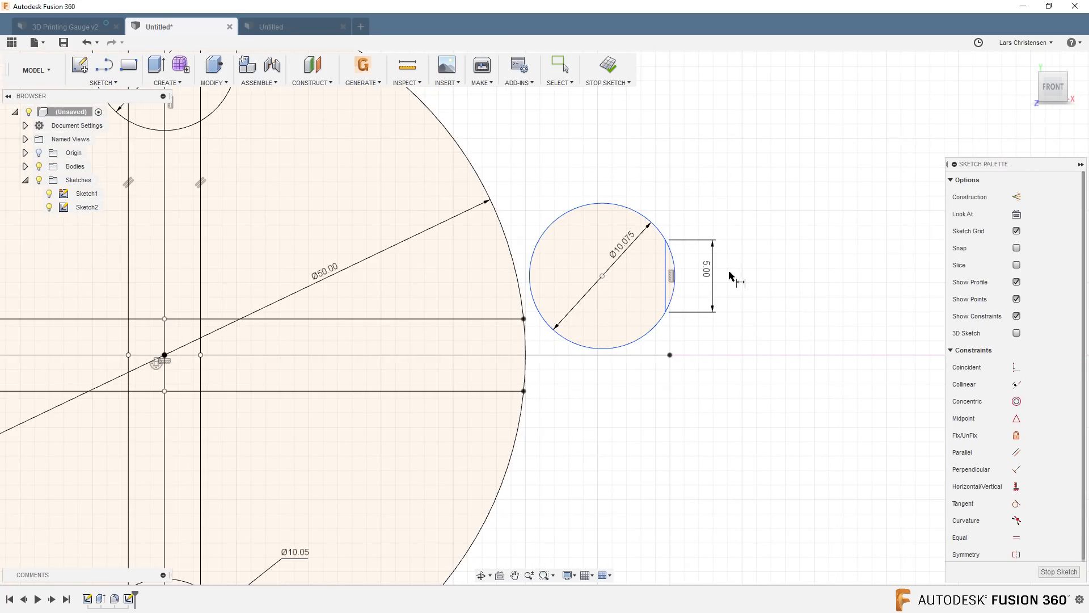
# Step: Make the vertical chord's upper endpoint coincident with the right end of the upper horizontal side line on the 50 mm circle
pyautogui.click(1017, 369)
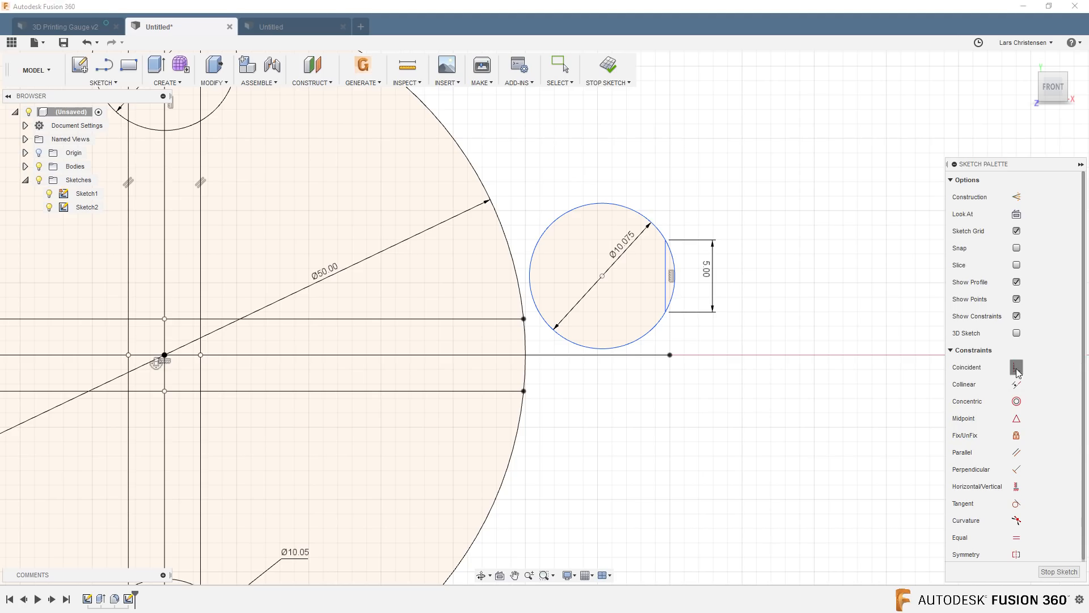
pyautogui.click(666, 241)
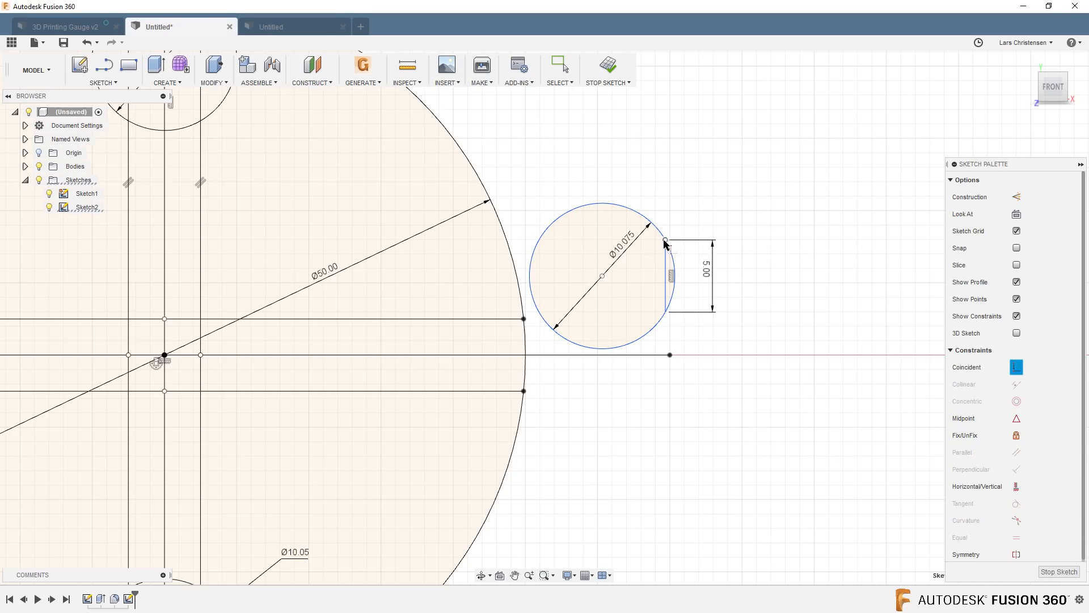
pyautogui.click(524, 319)
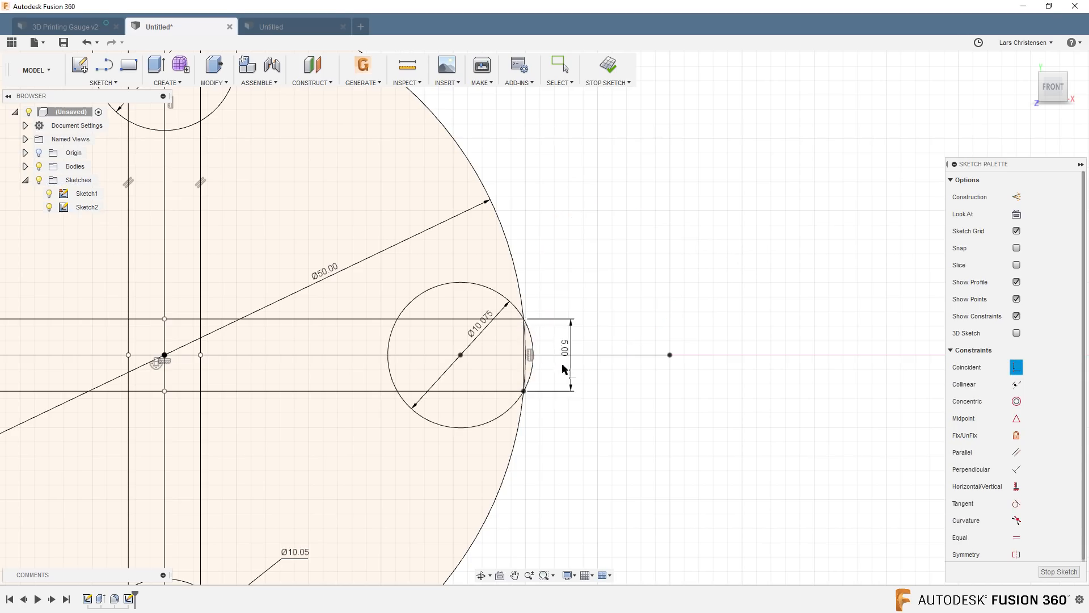
# Step: Extrude all profiles of the 50 mm disc outside the four socket circles 12 mm as a new body
pyautogui.scroll(-5, 640, 392)
pyautogui.scroll(-1, 613, 329)
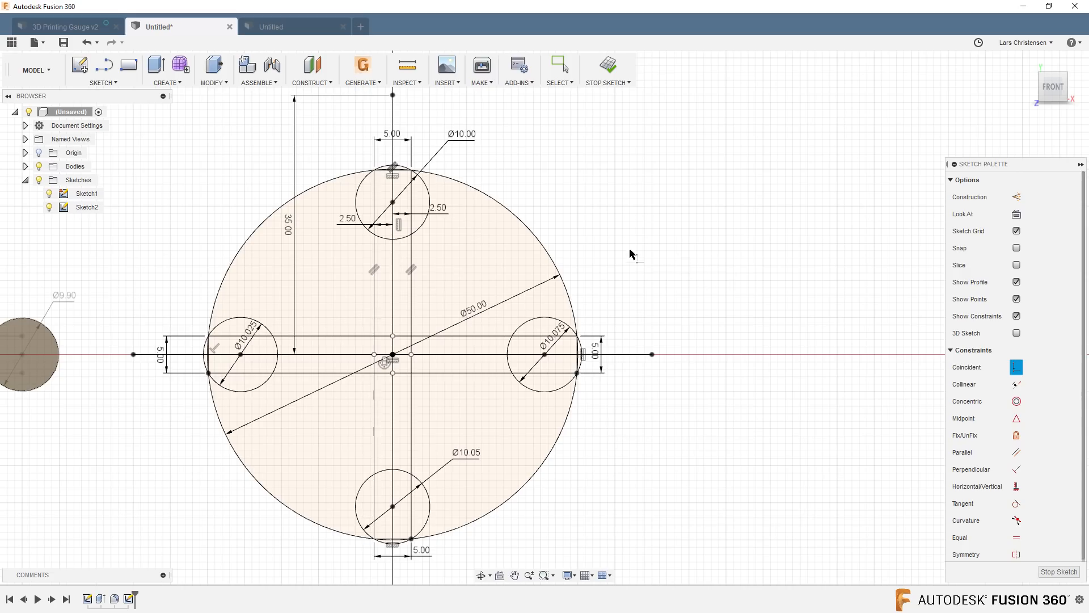
pyautogui.press('q')
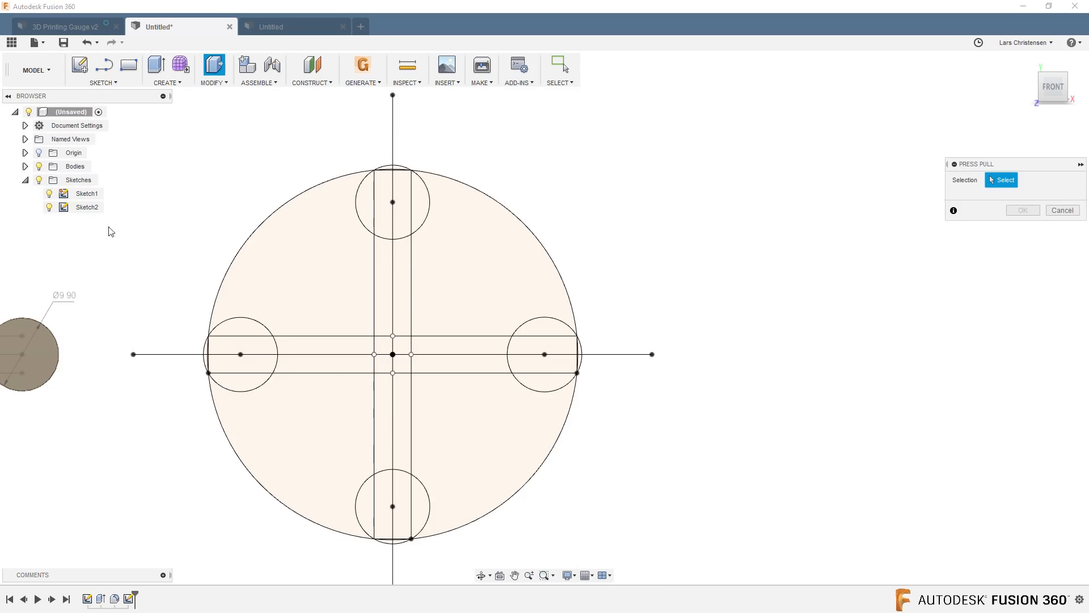
pyautogui.scroll(10, 189, 417)
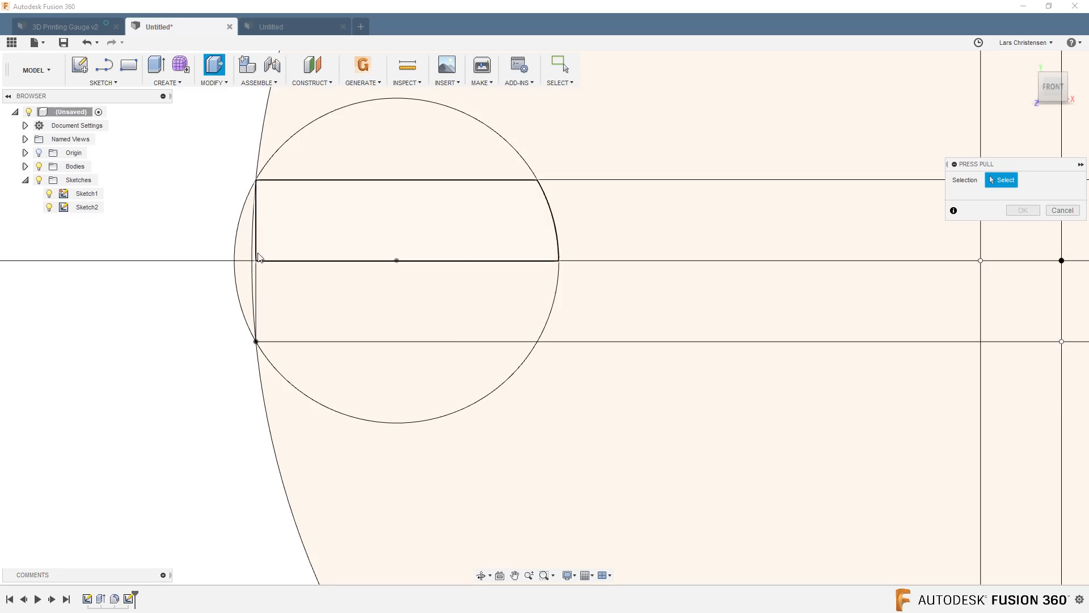
pyautogui.scroll(-8, 224, 263)
pyautogui.scroll(-4, 292, 397)
pyautogui.click(342, 380)
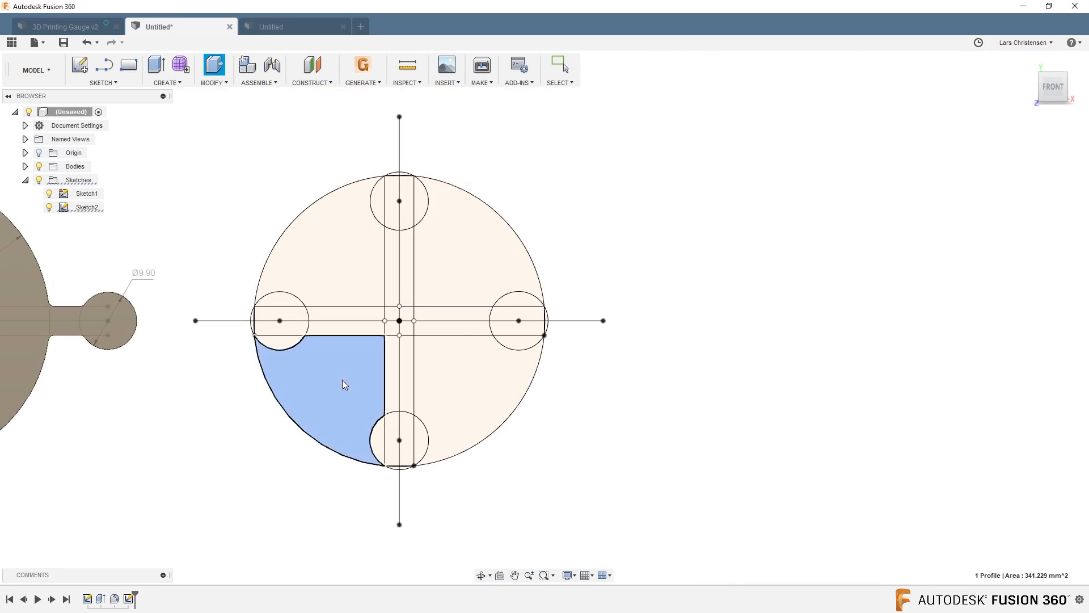
pyautogui.click(334, 327)
pyautogui.click(333, 316)
pyautogui.click(332, 286)
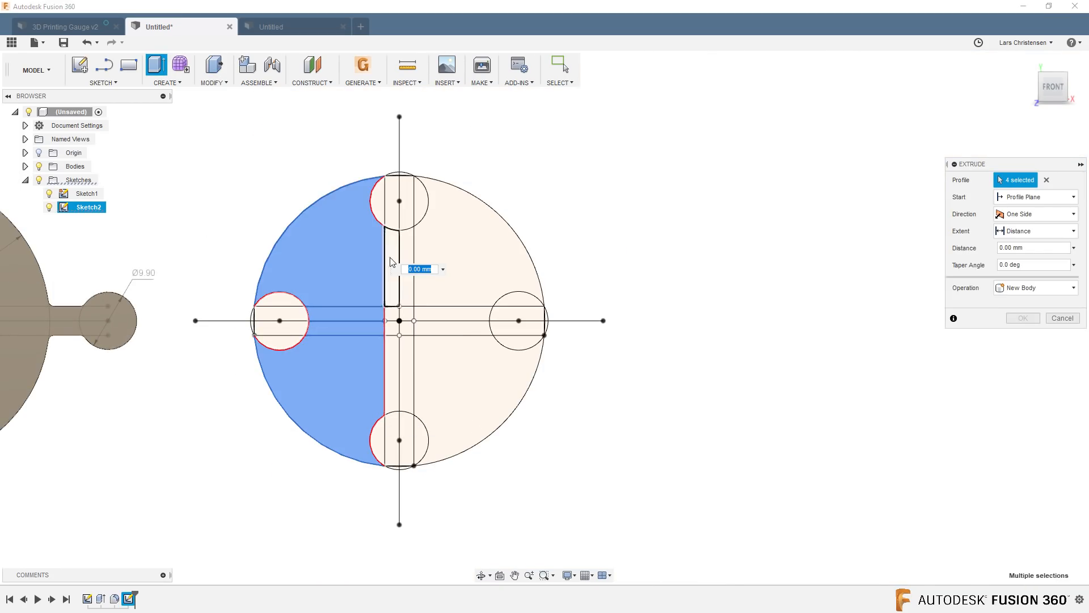
pyautogui.click(391, 258)
pyautogui.click(409, 246)
pyautogui.click(451, 266)
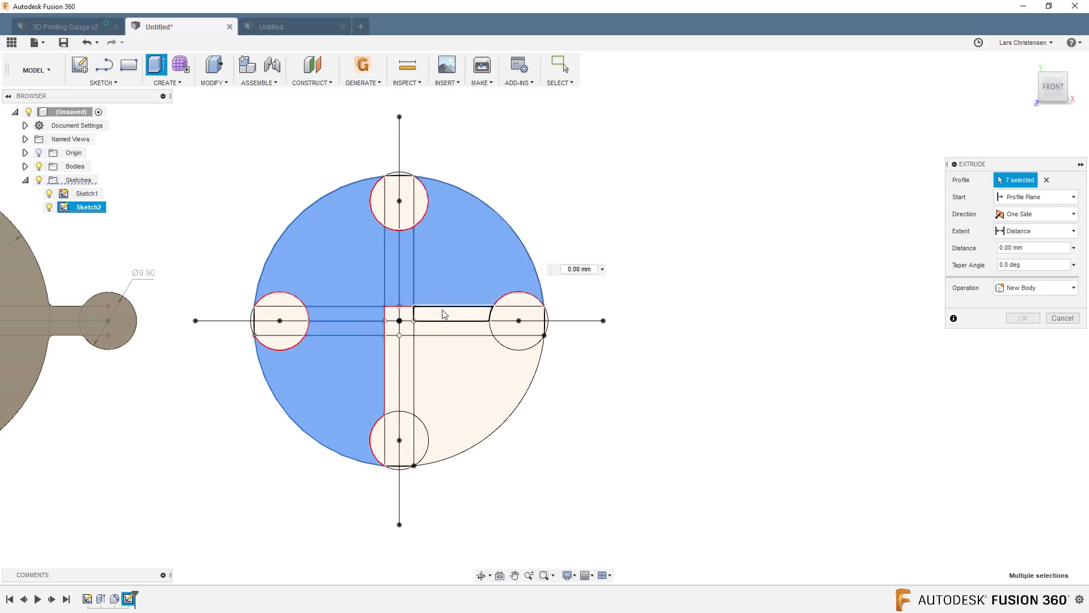
pyautogui.click(445, 314)
pyautogui.click(445, 328)
pyautogui.click(436, 375)
pyautogui.click(406, 374)
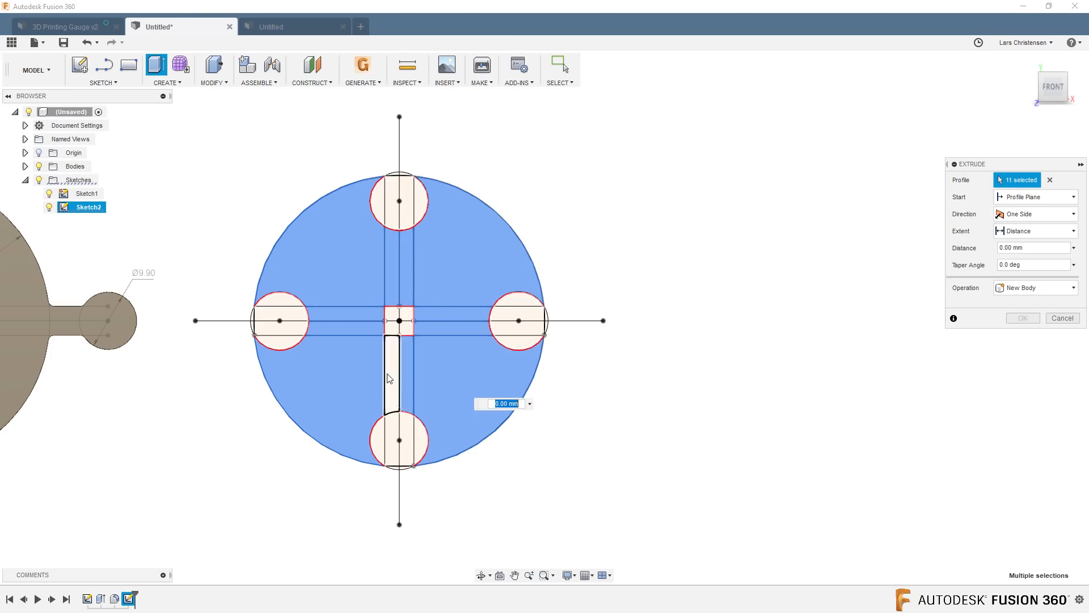
pyautogui.click(392, 379)
pyautogui.click(392, 328)
pyautogui.click(406, 328)
pyautogui.click(406, 313)
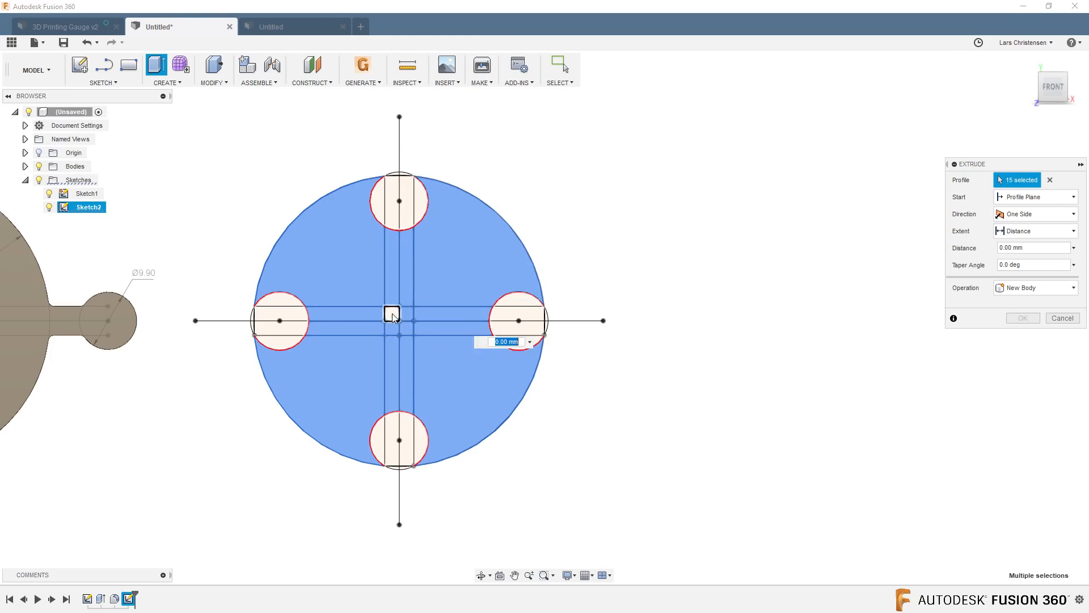
pyautogui.click(391, 313)
pyautogui.keyDown('shift'); pyautogui.moveTo(542, 409); pyautogui.dragTo(627, 397, button='middle'); pyautogui.keyUp('shift')
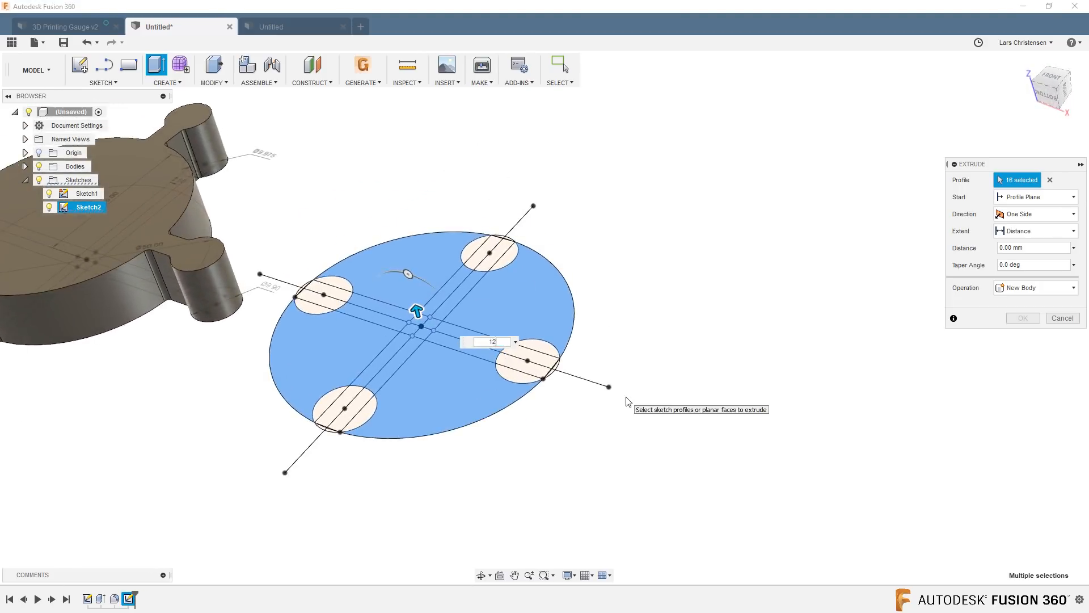
pyautogui.press('Return')
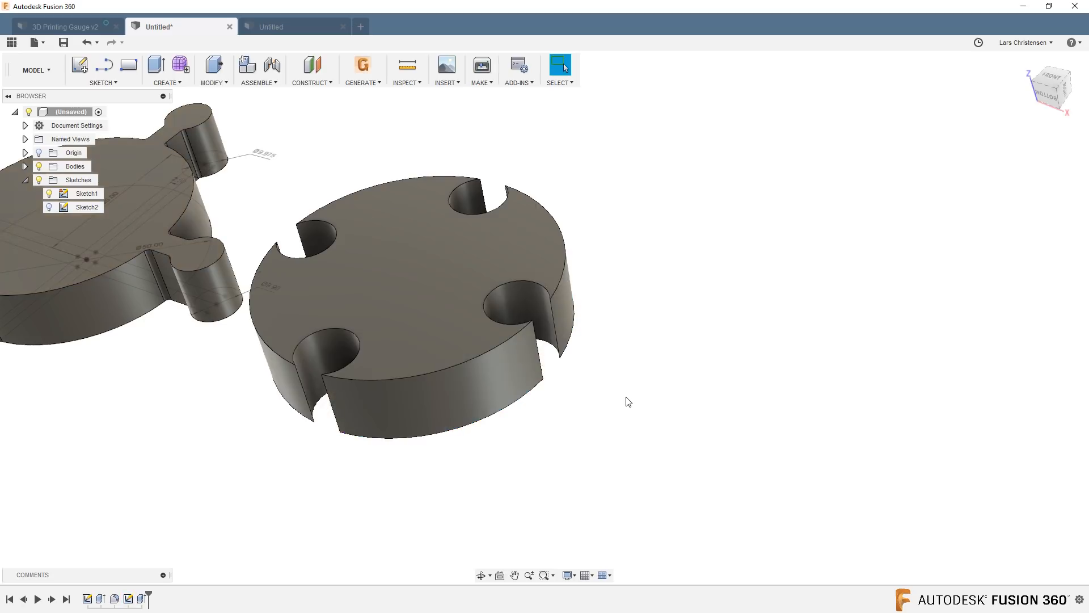
# Step: Show the origin geometry and examine both parts edge-on from the bottom side
pyautogui.keyDown('shift'); pyautogui.moveTo(628, 402); pyautogui.dragTo(403, 386, button='middle'); pyautogui.keyUp('shift')
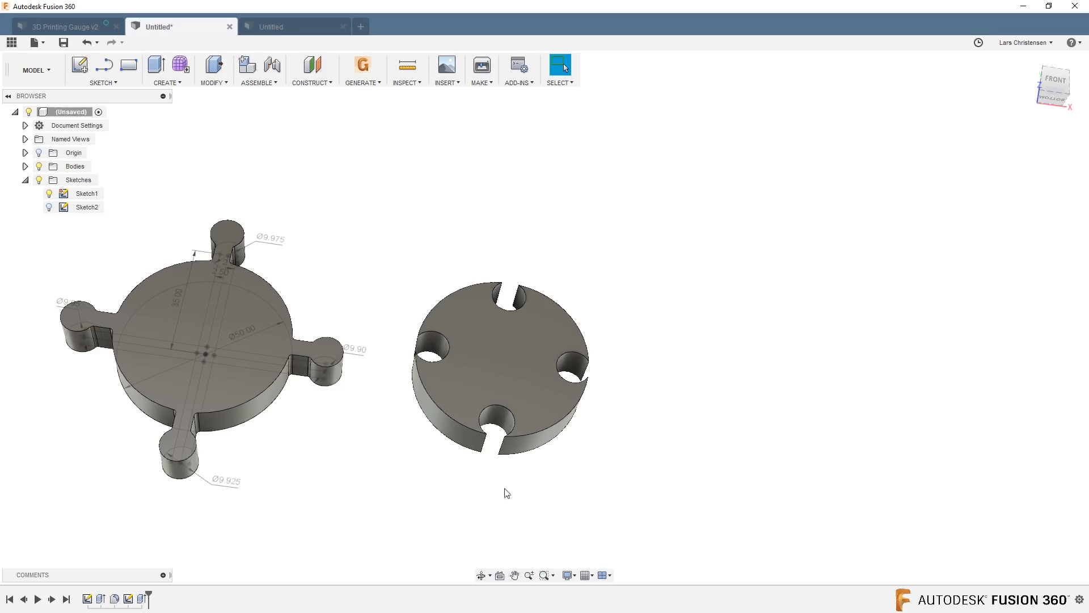
pyautogui.scroll(2, 491, 456)
pyautogui.scroll(2, 491, 448)
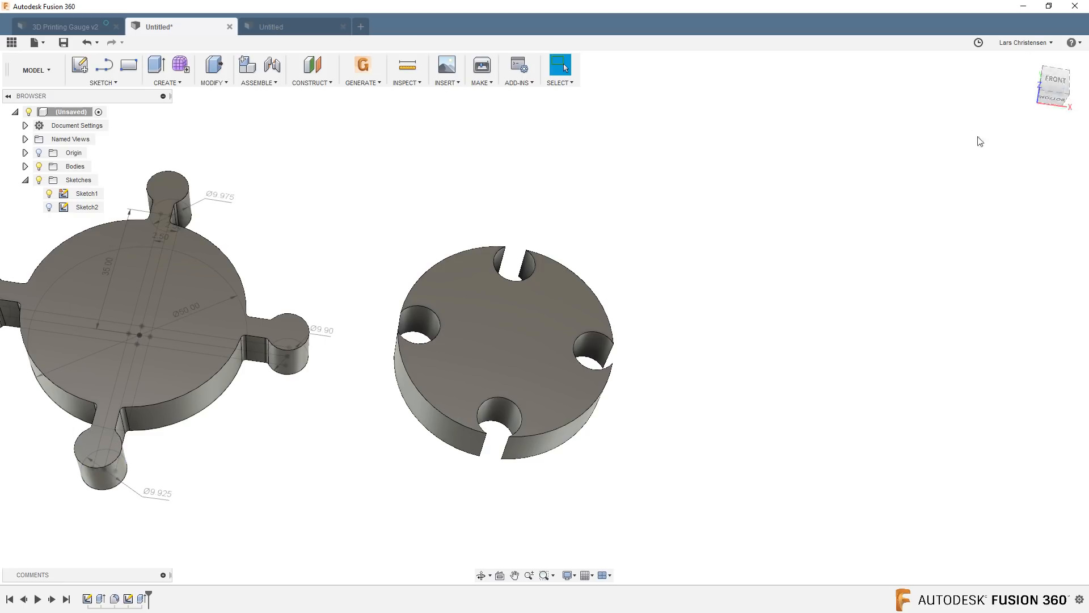
pyautogui.click(1053, 101)
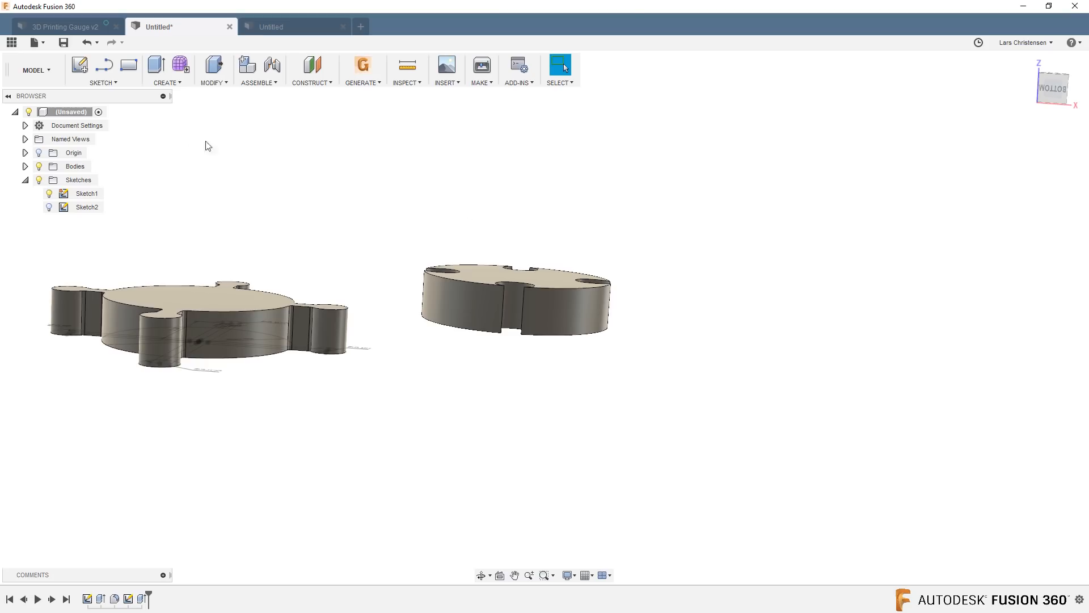
pyautogui.click(1051, 88)
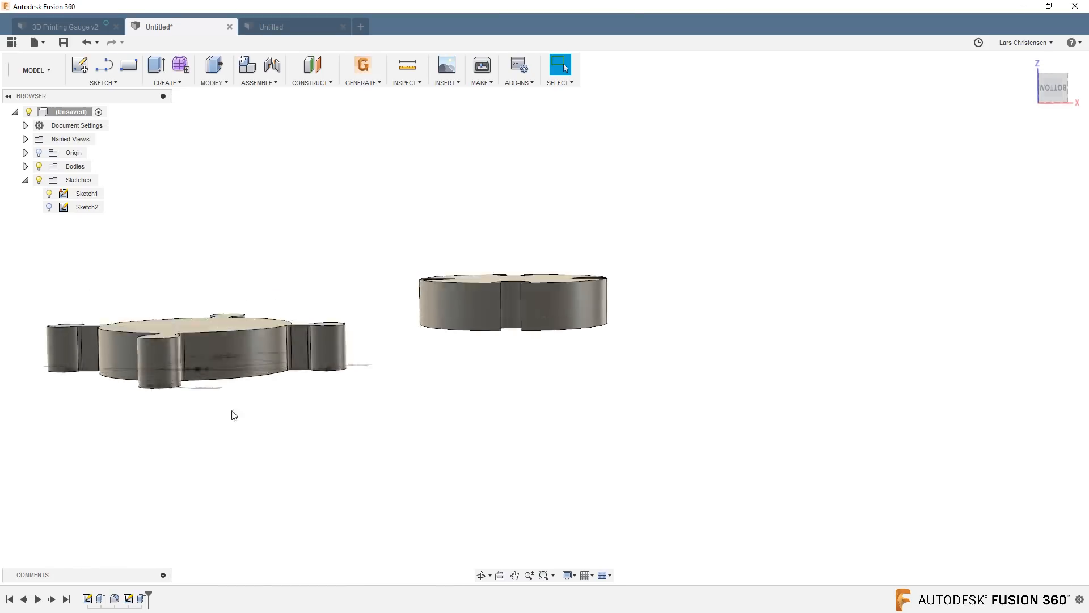
pyautogui.click(39, 153)
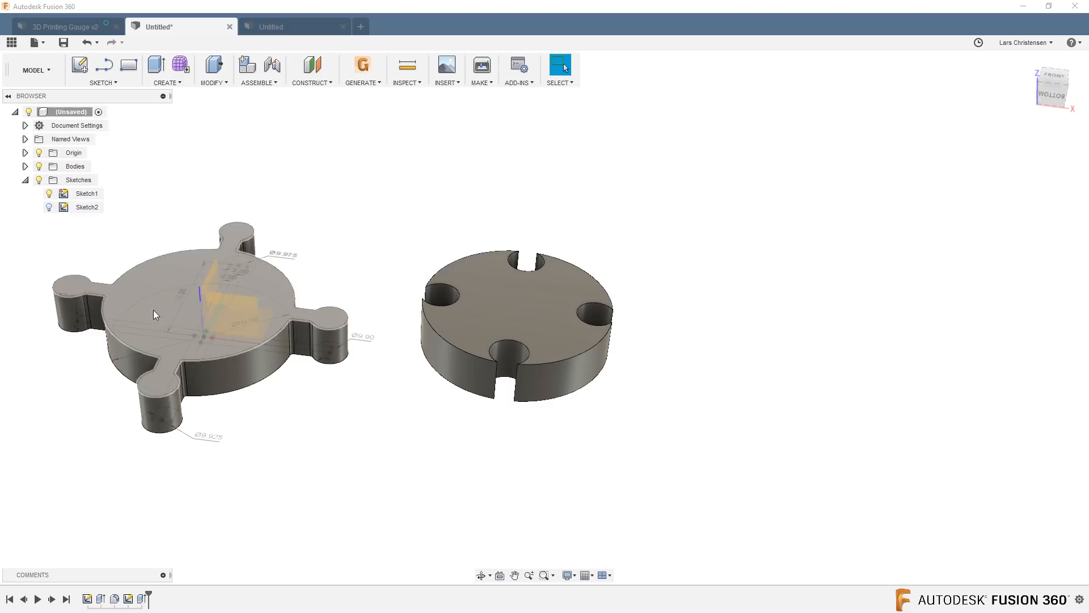
pyautogui.click(1053, 91)
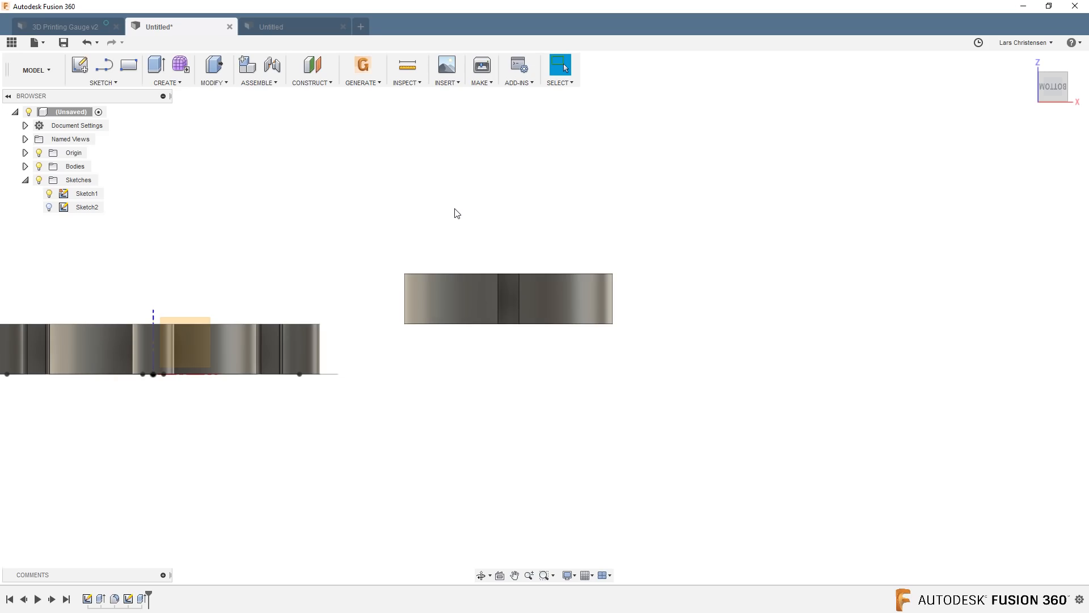
# Step: Fillet the eight vertical edges at the socket openings of the socket disc with a 1.2 mm radius
pyautogui.press('f')
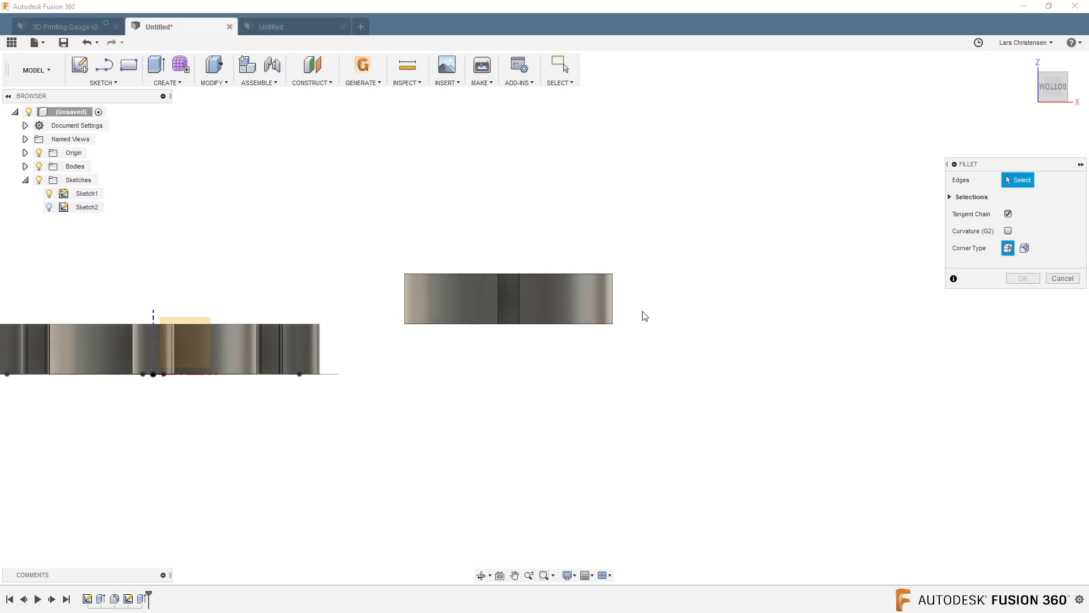
pyautogui.moveTo(651, 311); pyautogui.dragTo(357, 285)
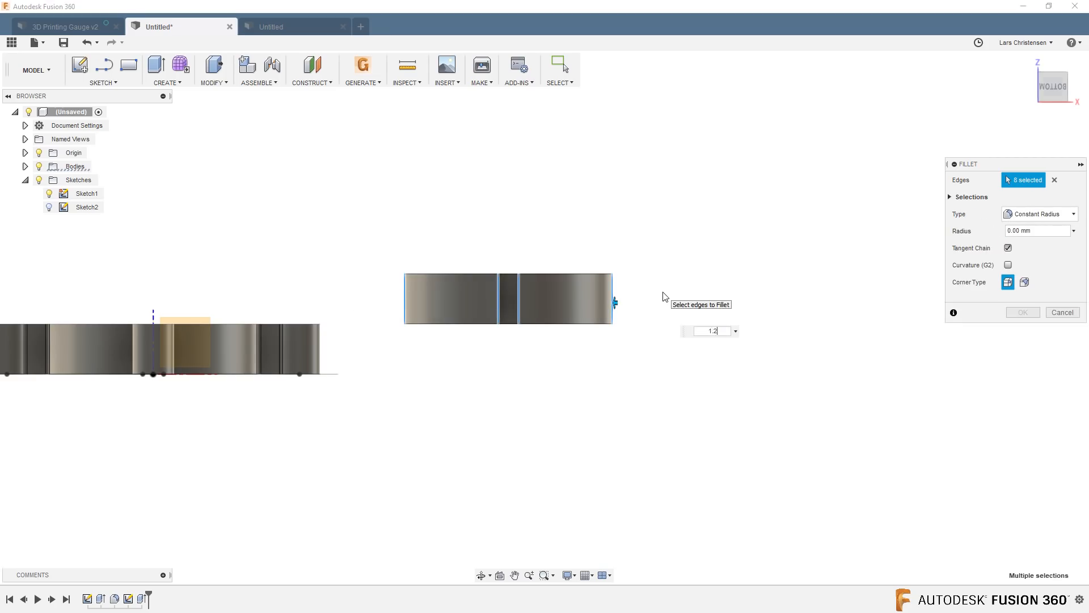
pyautogui.press('Return')
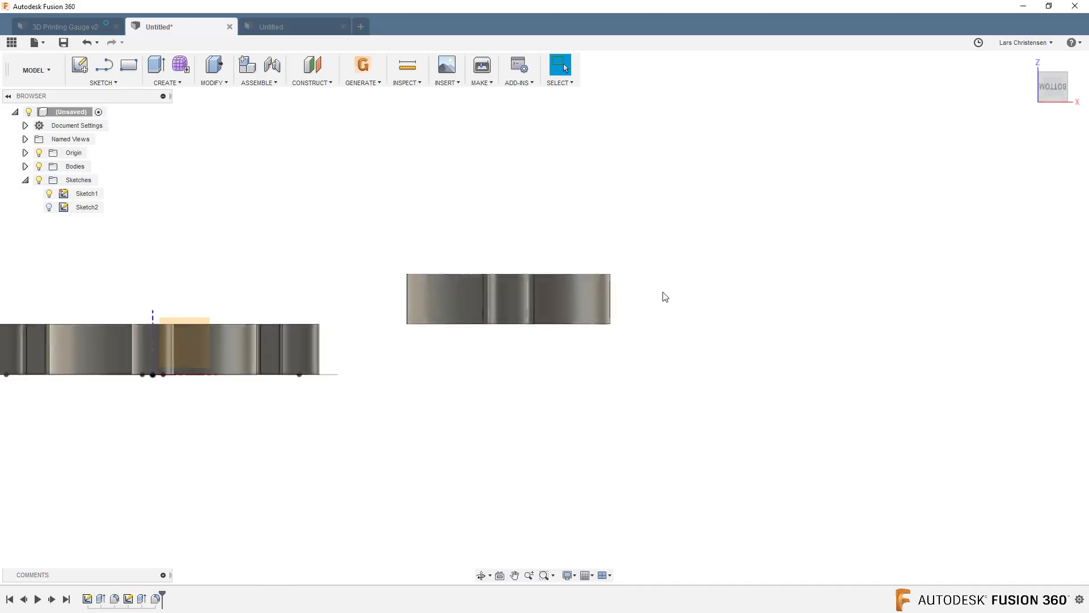
# Step: Redefine the plane of the socket disc's sketch to the XY origin plane
pyautogui.keyDown('shift'); pyautogui.moveTo(664, 297); pyautogui.dragTo(343, 454, button='middle'); pyautogui.keyUp('shift')
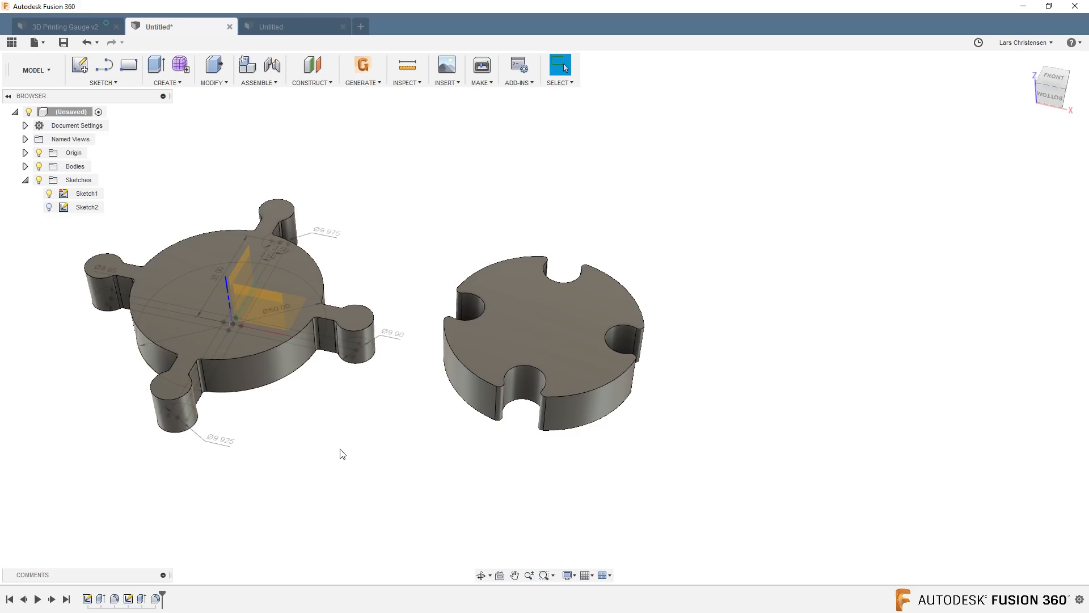
pyautogui.keyDown('shift'); pyautogui.moveTo(371, 450); pyautogui.dragTo(369, 449, button='middle'); pyautogui.keyUp('shift')
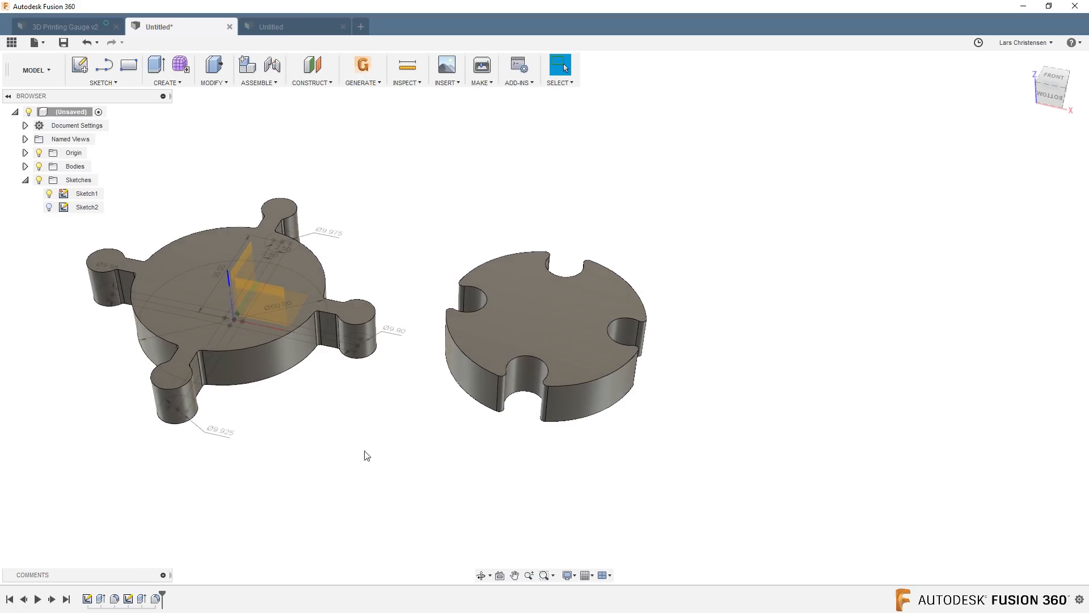
pyautogui.click(129, 599)
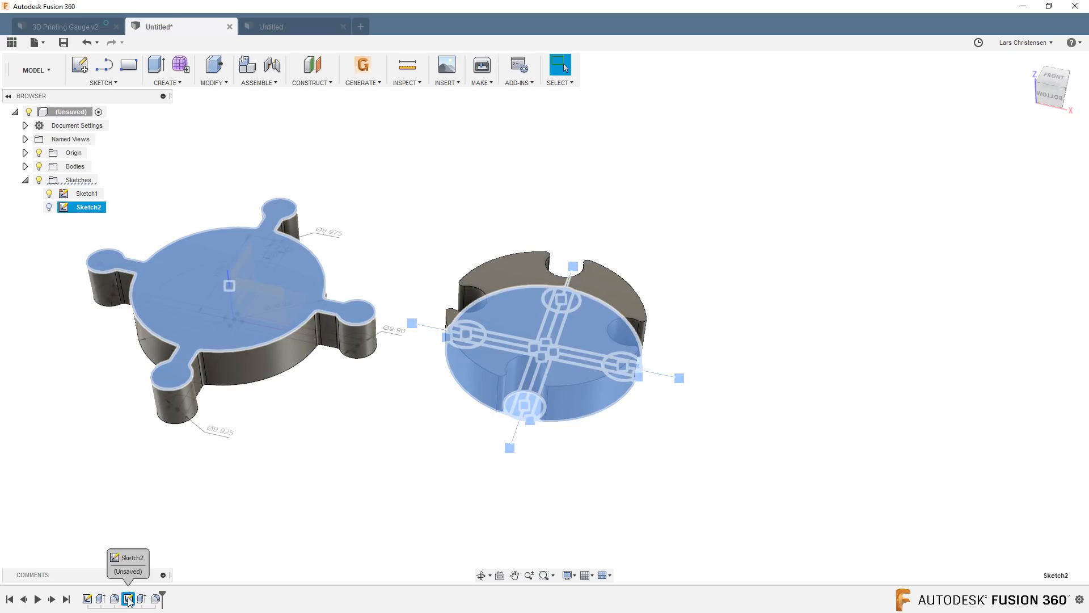
pyautogui.rightClick(129, 599)
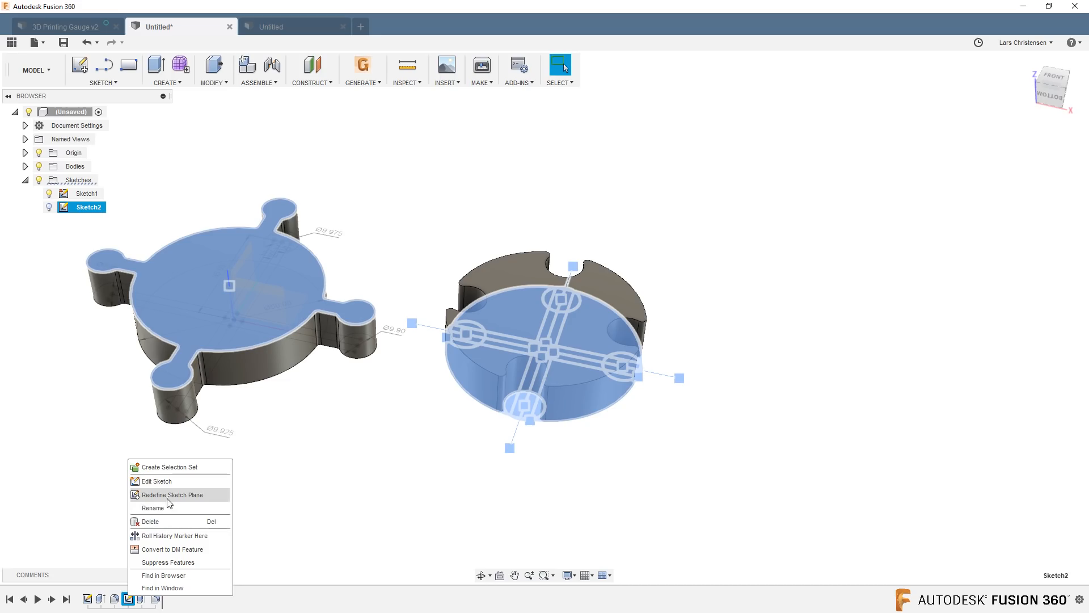
pyautogui.click(193, 494)
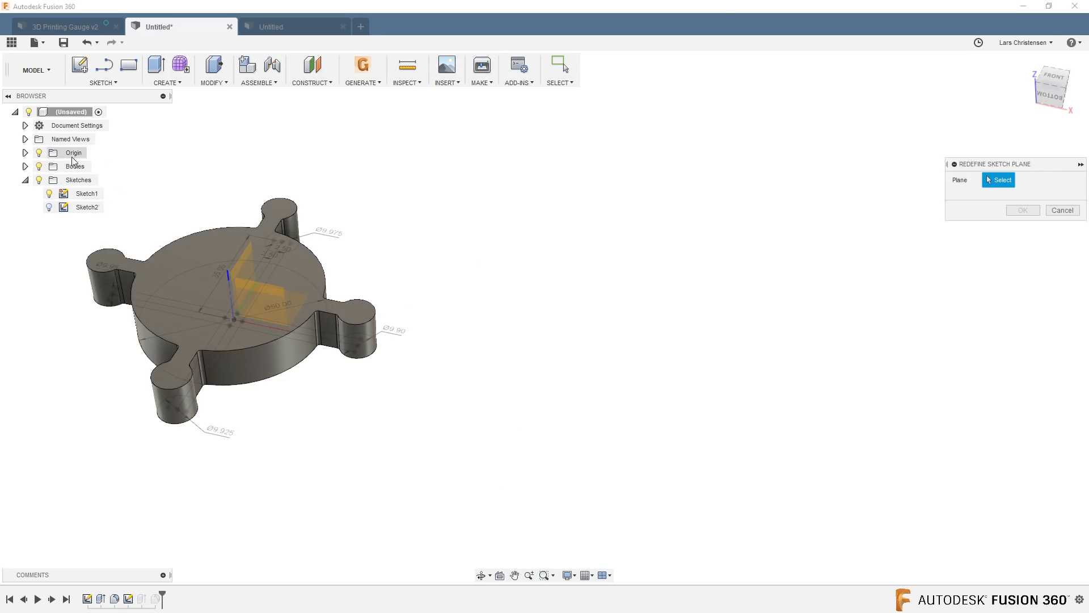
pyautogui.keyDown('shift'); pyautogui.moveTo(335, 366); pyautogui.dragTo(314, 415, button='middle'); pyautogui.keyUp('shift')
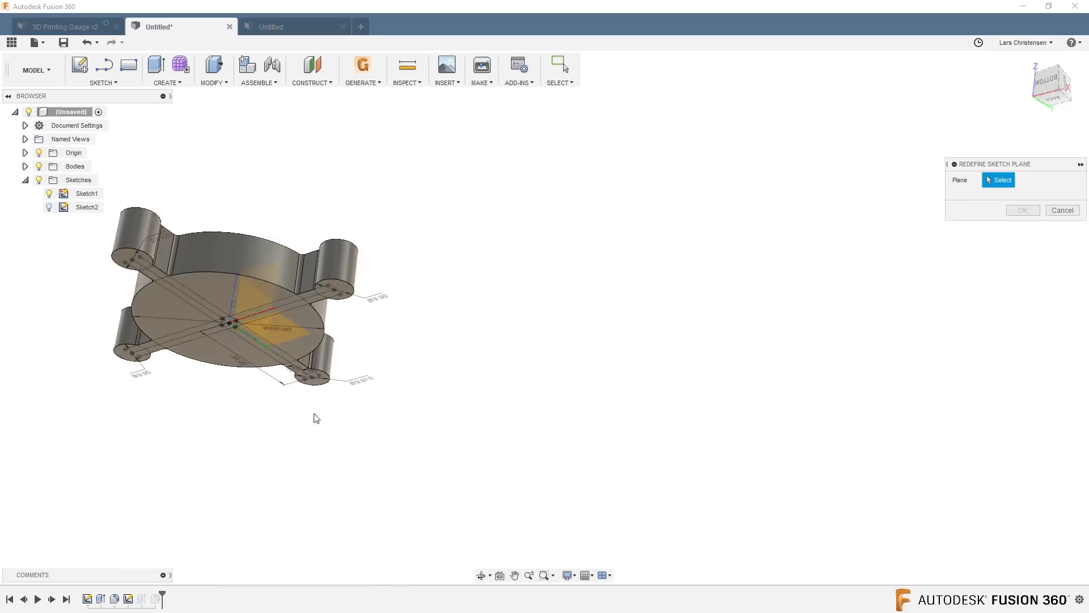
pyautogui.click(290, 337)
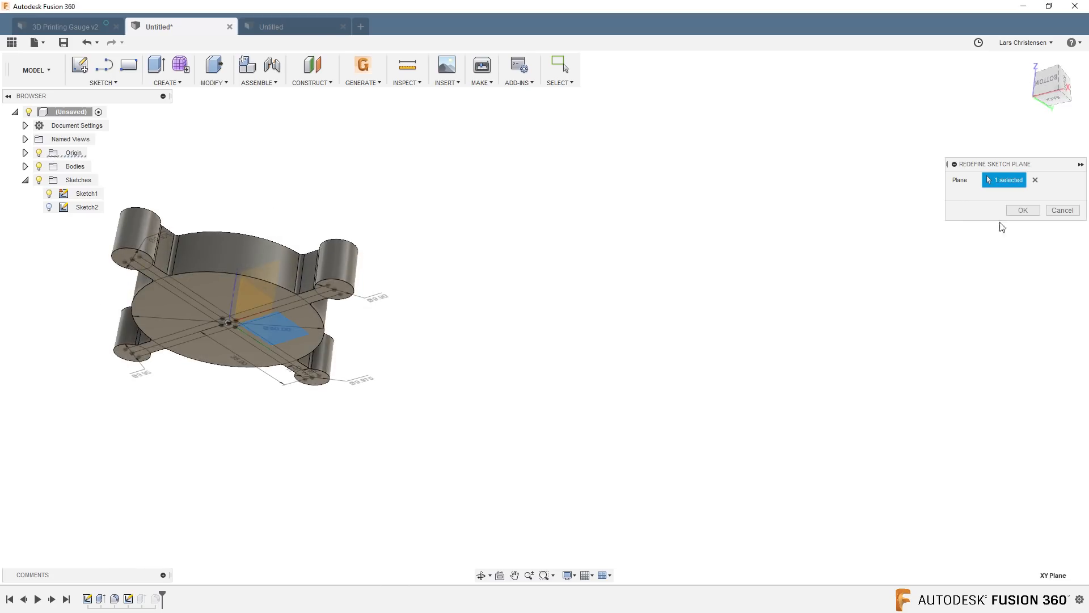
pyautogui.click(1023, 210)
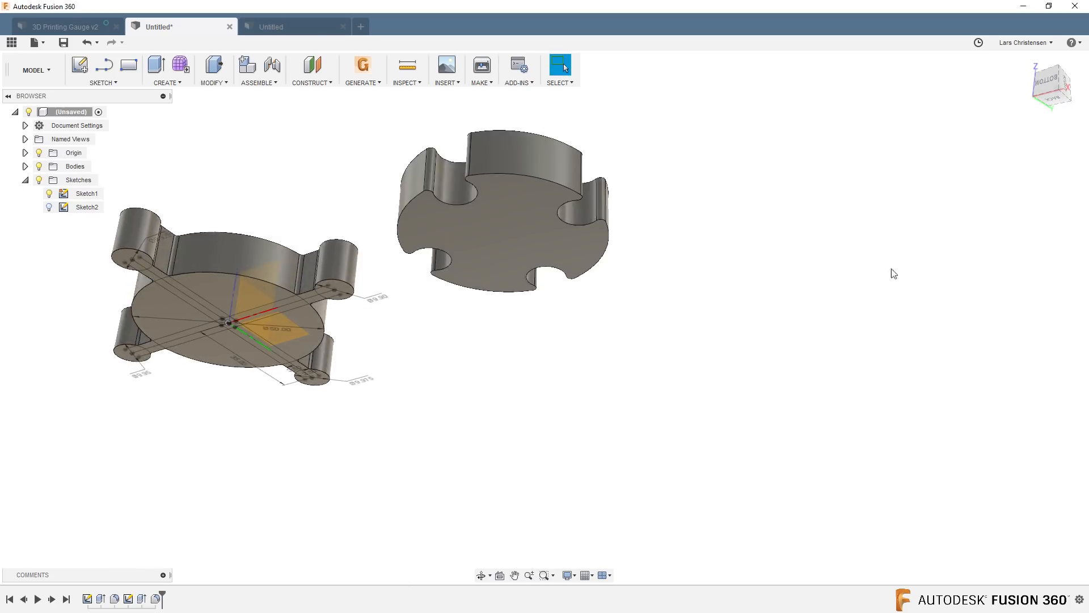
# Step: Undo the sketch plane change and examine the offset between both parts and the XY origin plane
pyautogui.moveTo(890, 272)
pyautogui.keyDown('shift'); pyautogui.mouseDown(button='middle')
pyautogui.moveTo(666, 319)
pyautogui.moveTo(345, 310)
pyautogui.moveTo(421, 306)
pyautogui.moveTo(397, 284)
pyautogui.mouseUp(button='middle'); pyautogui.keyUp('shift')
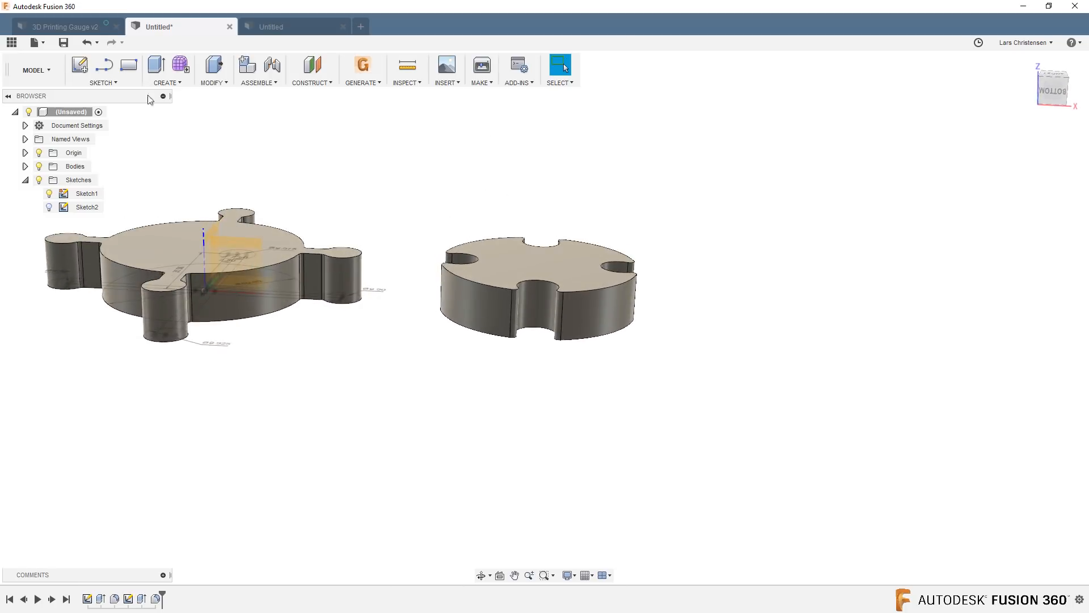
pyautogui.click(88, 43)
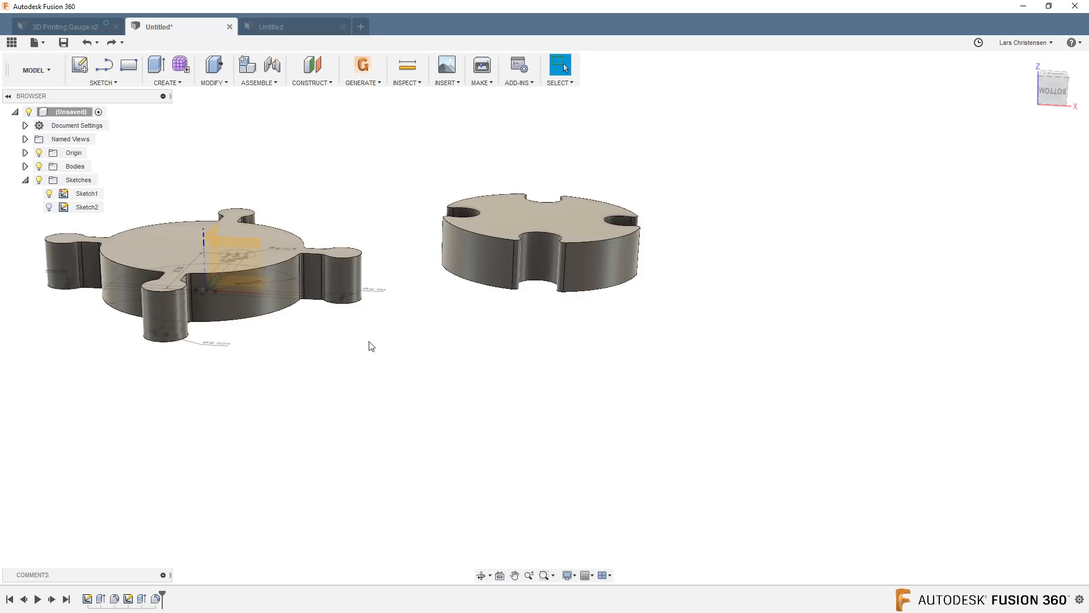
pyautogui.keyDown('shift'); pyautogui.moveTo(369, 344); pyautogui.dragTo(367, 369, button='middle'); pyautogui.keyUp('shift')
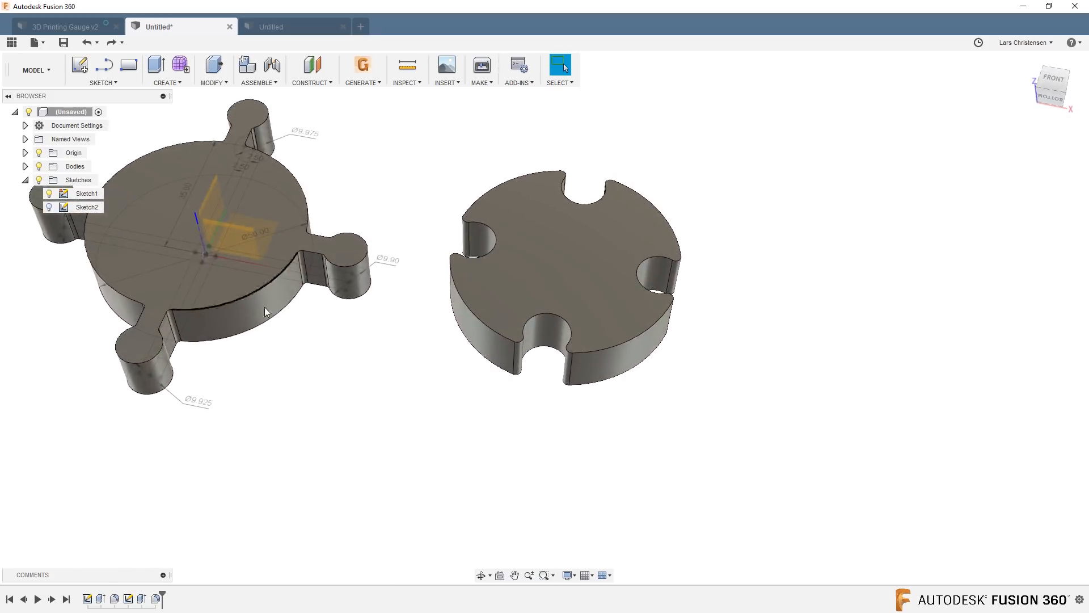
pyautogui.moveTo(265, 311)
pyautogui.keyDown('shift'); pyautogui.mouseDown(button='middle')
pyautogui.moveTo(239, 283)
pyautogui.moveTo(261, 271)
pyautogui.moveTo(280, 325)
pyautogui.mouseUp(button='middle'); pyautogui.keyUp('shift')
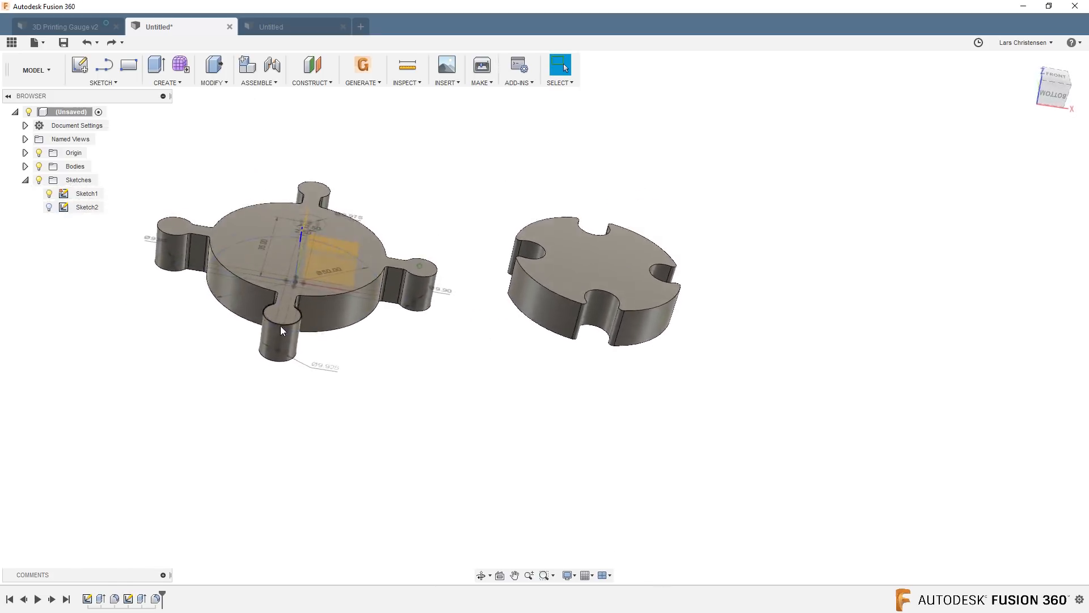
pyautogui.keyDown('shift'); pyautogui.moveTo(561, 322); pyautogui.dragTo(379, 304, button='middle'); pyautogui.keyUp('shift')
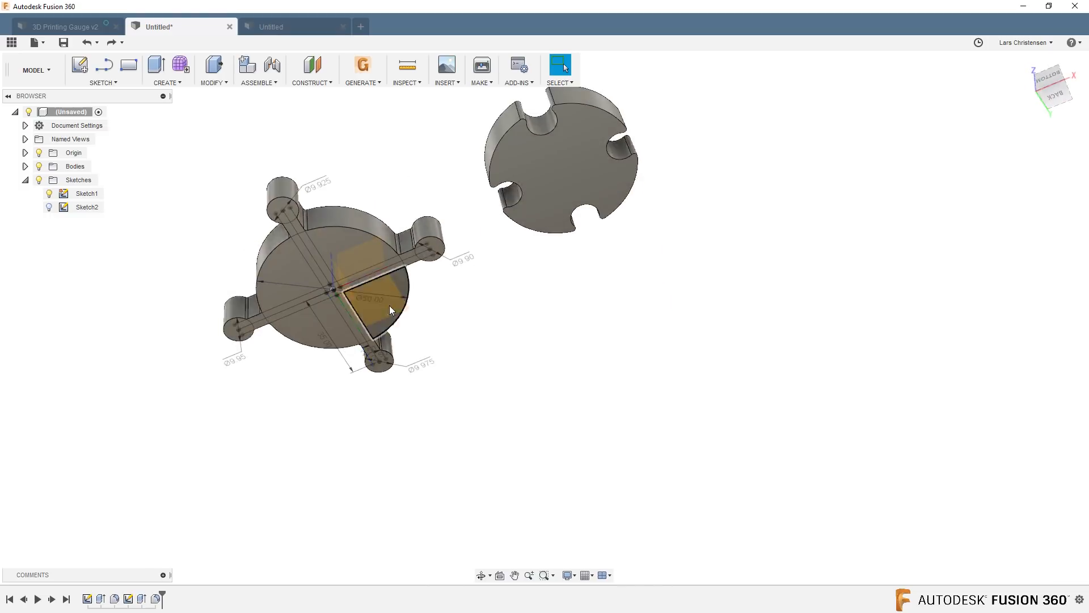
pyautogui.click(390, 309)
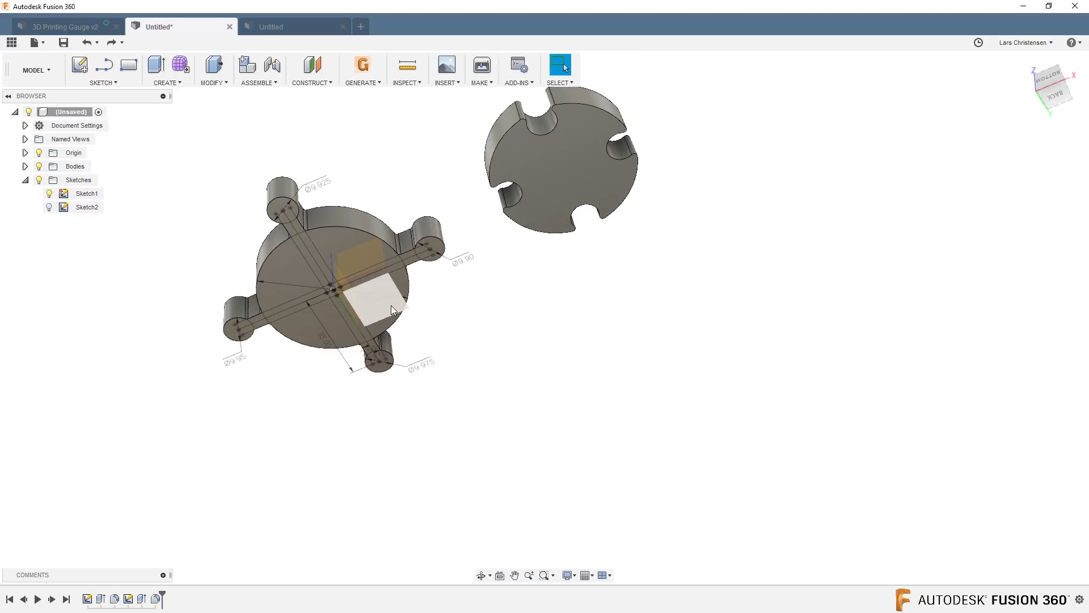
pyautogui.keyDown('shift'); pyautogui.moveTo(391, 307); pyautogui.dragTo(369, 337, button='middle'); pyautogui.keyUp('shift')
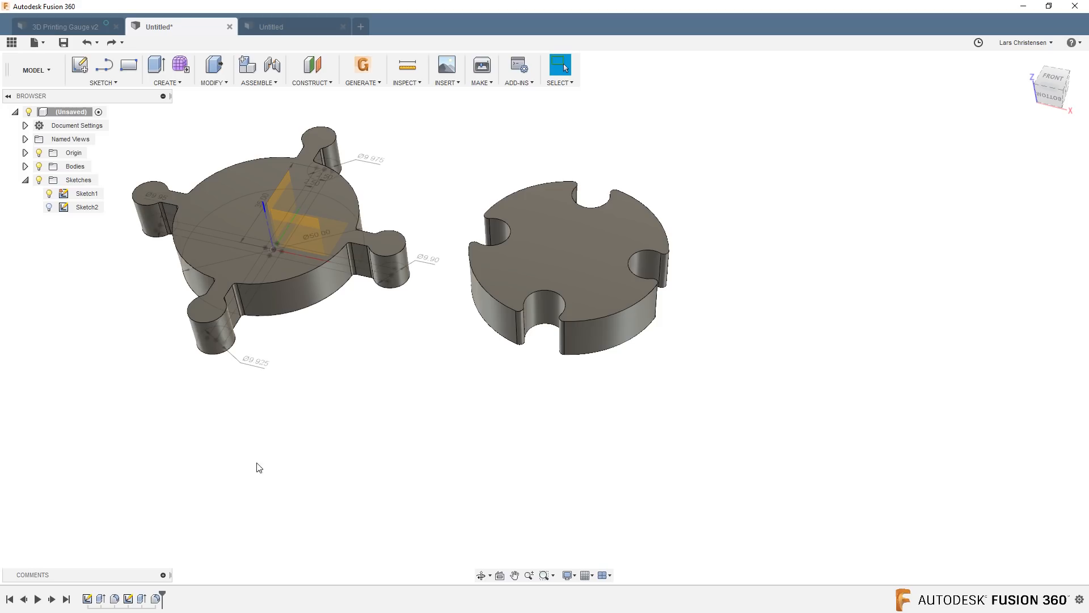
# Step: Reassign the socket disc's sketch to the XY origin plane so both discs share the same base level
pyautogui.rightClick(129, 598)
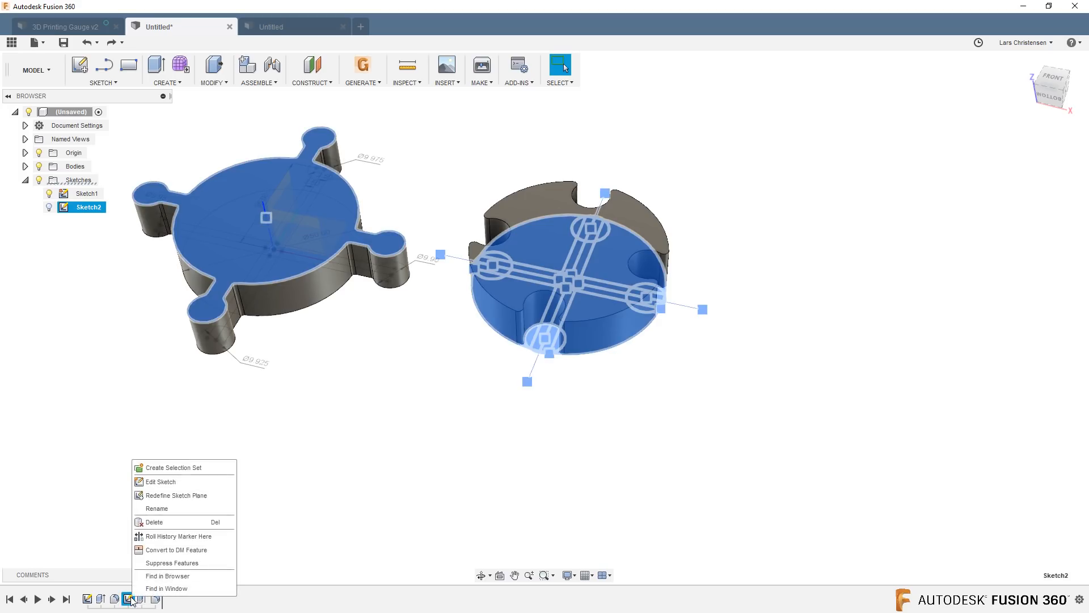
pyautogui.click(186, 496)
pyautogui.moveTo(382, 467)
pyautogui.keyDown('shift'); pyautogui.mouseDown(button='middle')
pyautogui.moveTo(343, 397)
pyautogui.moveTo(311, 268)
pyautogui.mouseUp(button='middle'); pyautogui.keyUp('shift')
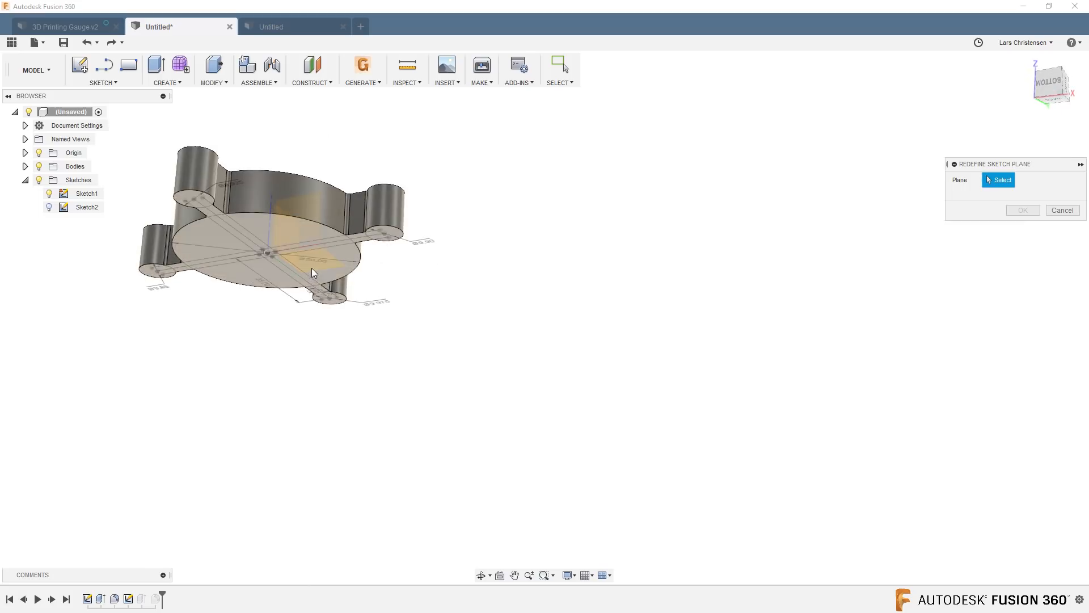
pyautogui.click(318, 271)
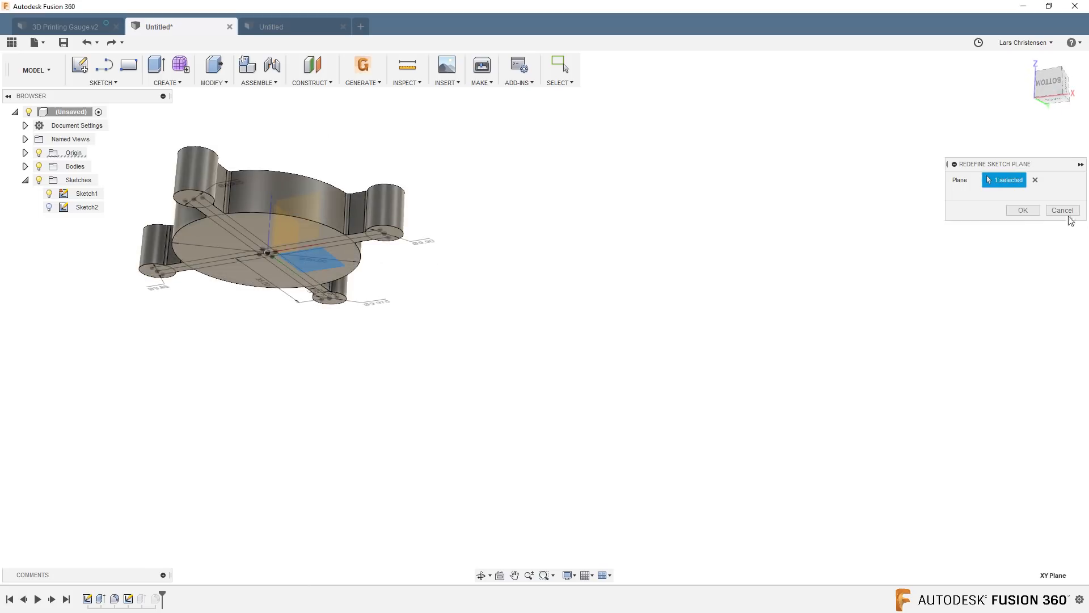
pyautogui.click(1023, 210)
pyautogui.moveTo(686, 382)
pyautogui.keyDown('shift'); pyautogui.mouseDown(button='middle')
pyautogui.moveTo(623, 377)
pyautogui.moveTo(530, 287)
pyautogui.moveTo(573, 362)
pyautogui.mouseUp(button='middle'); pyautogui.keyUp('shift')
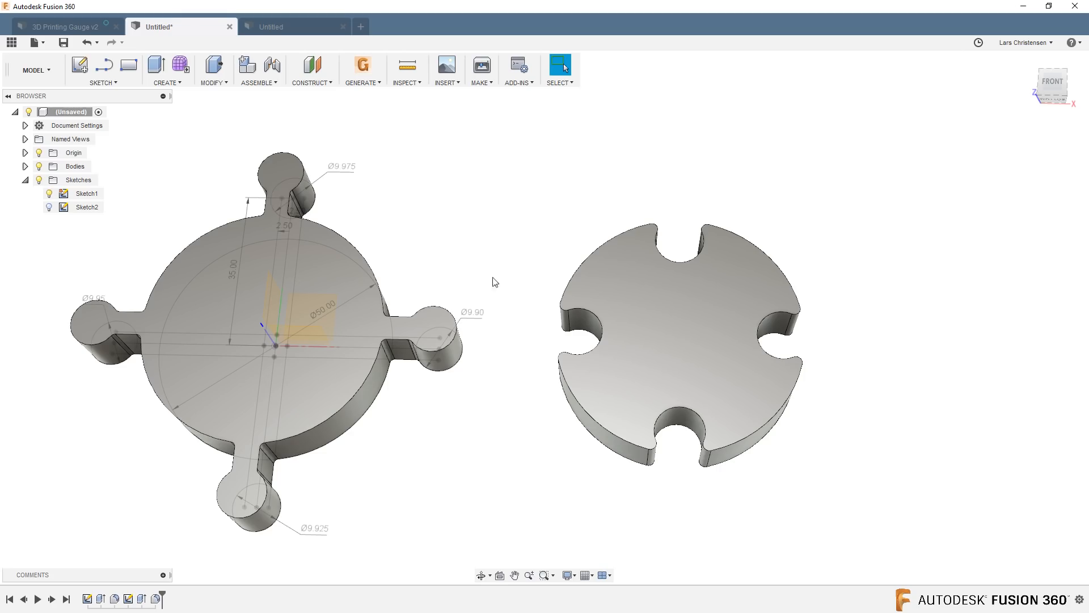
# Step: Examine the size labels on both parts in the 3D Printing Gauge v2 design, then return to the unsaved design
pyautogui.click(71, 26)
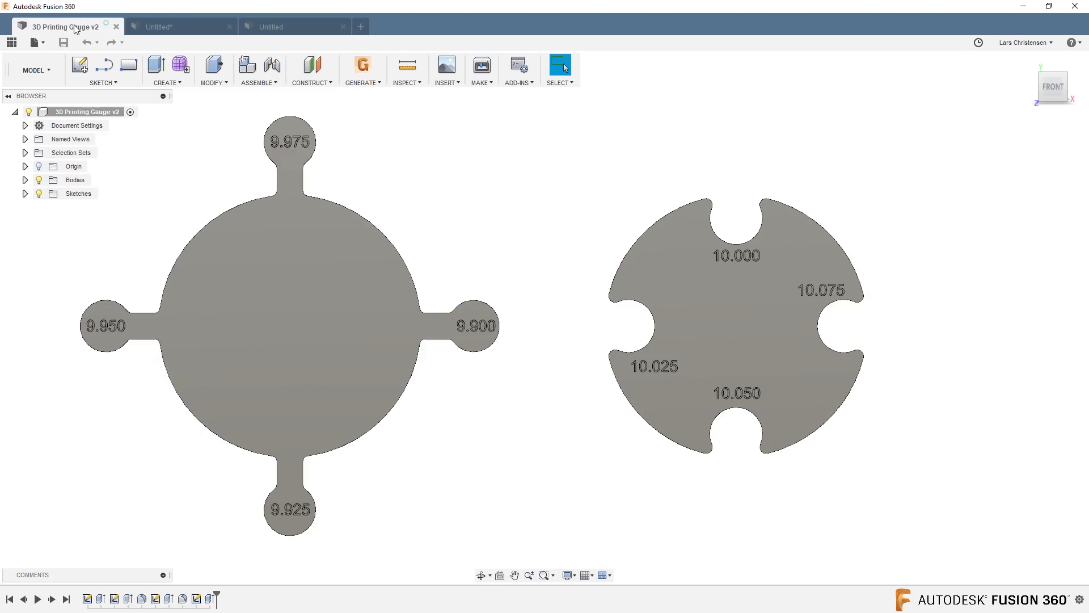
pyautogui.keyDown('shift'); pyautogui.moveTo(430, 242); pyautogui.dragTo(450, 246, button='middle'); pyautogui.keyUp('shift')
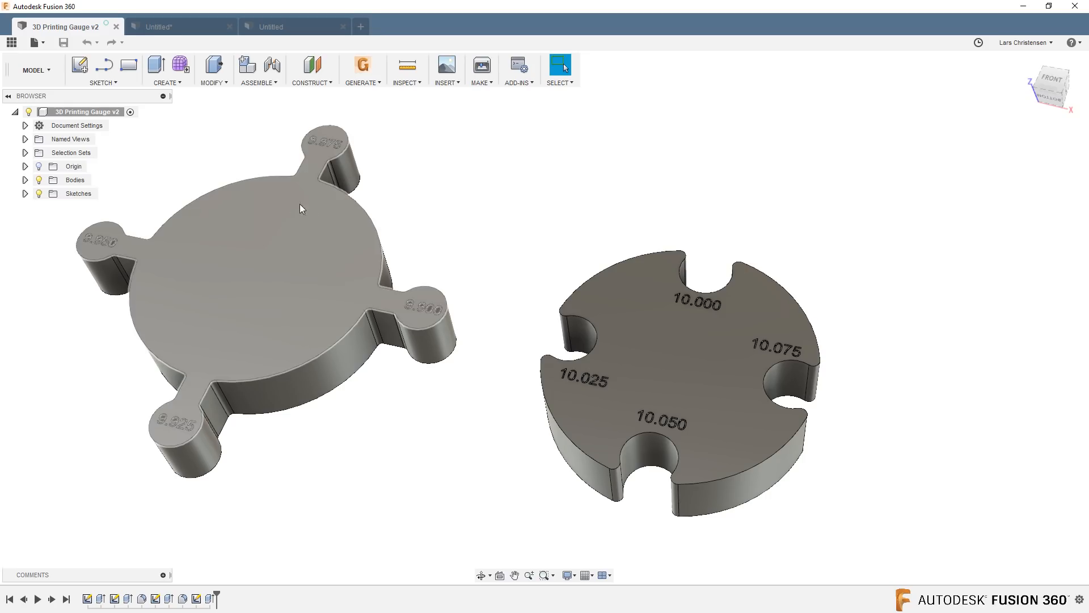
pyautogui.click(159, 27)
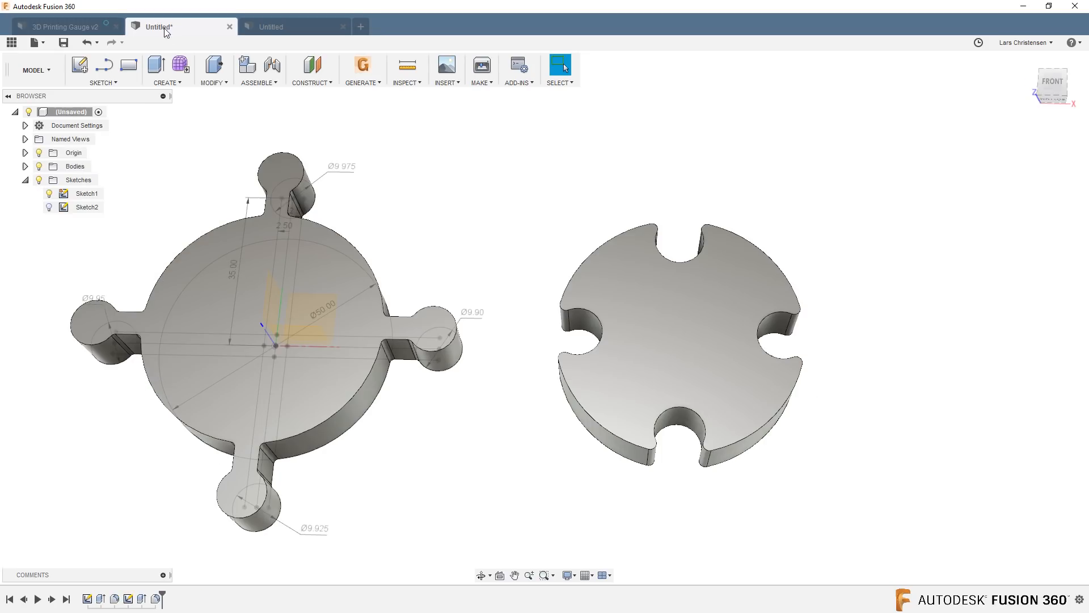
# Step: Start a sketch on the socket disc's front face and add the text 10.000 below the upper socket
pyautogui.click(1052, 82)
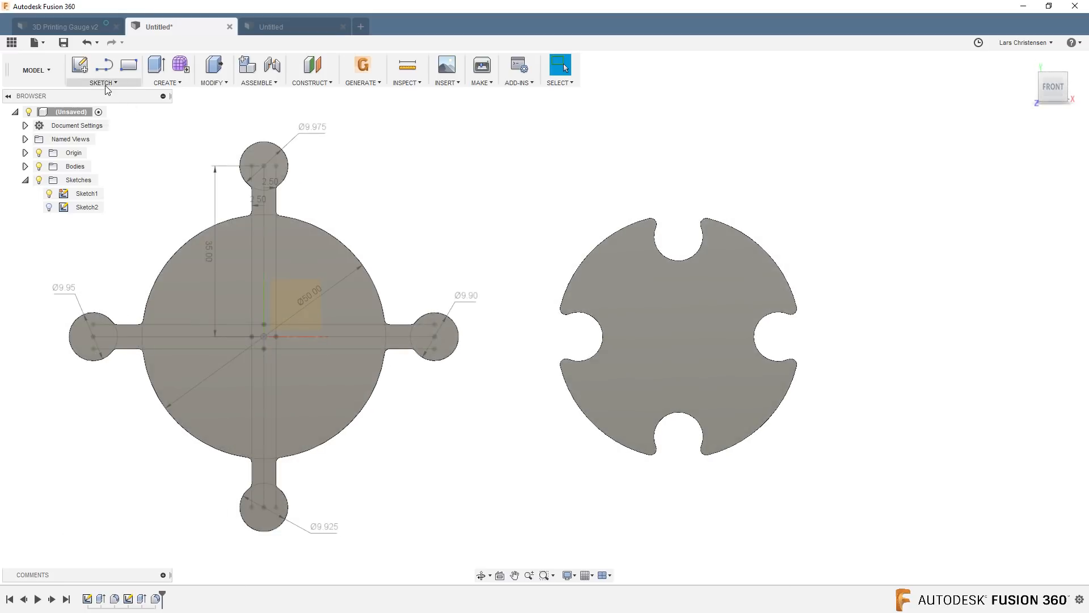
pyautogui.click(80, 66)
pyautogui.click(656, 286)
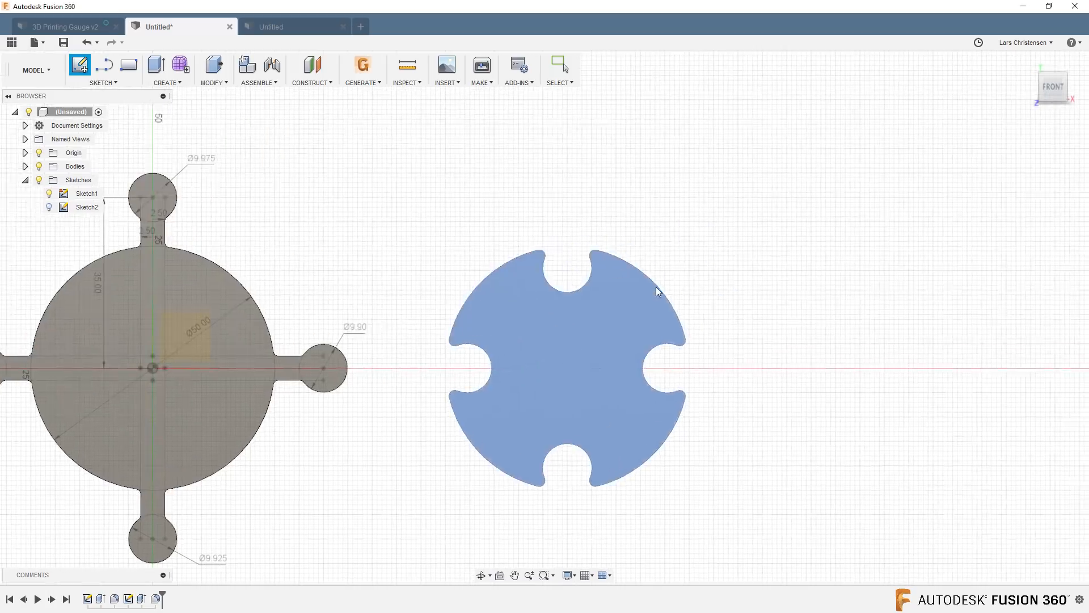
pyautogui.click(102, 82)
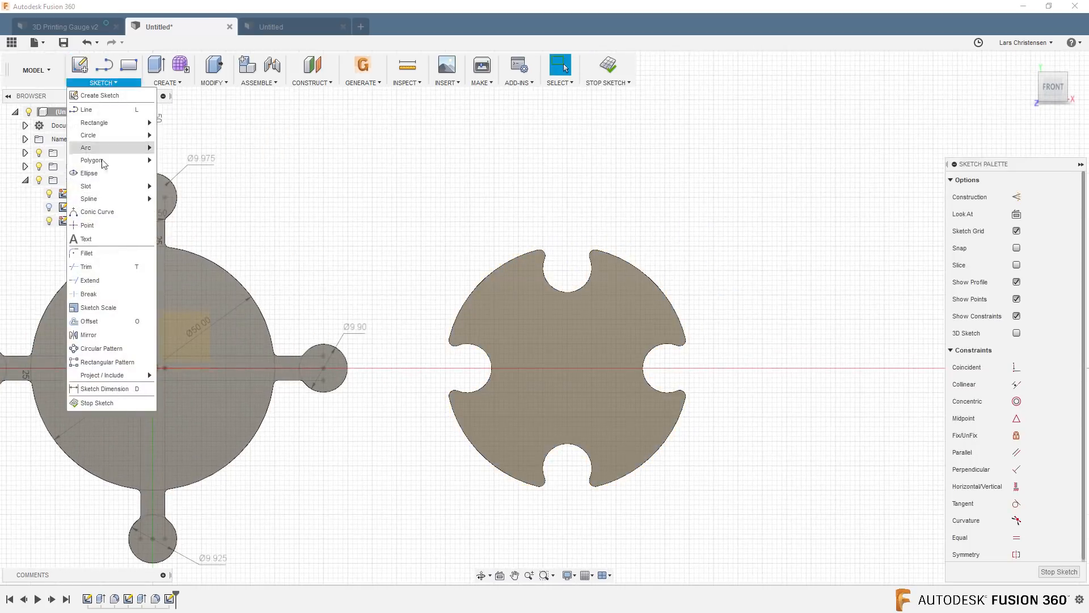
pyautogui.click(86, 239)
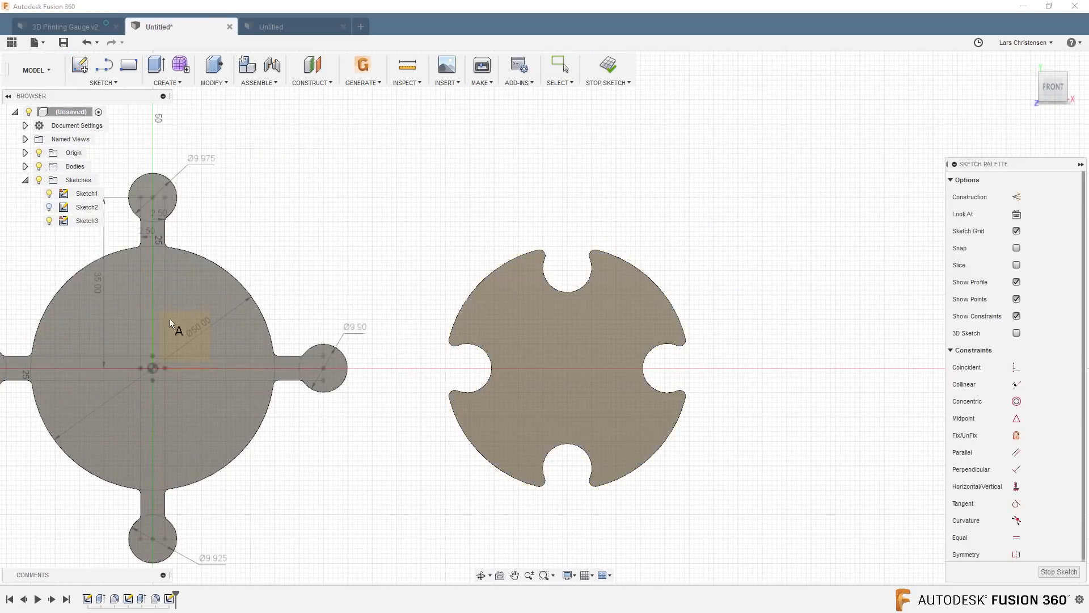
pyautogui.click(558, 325)
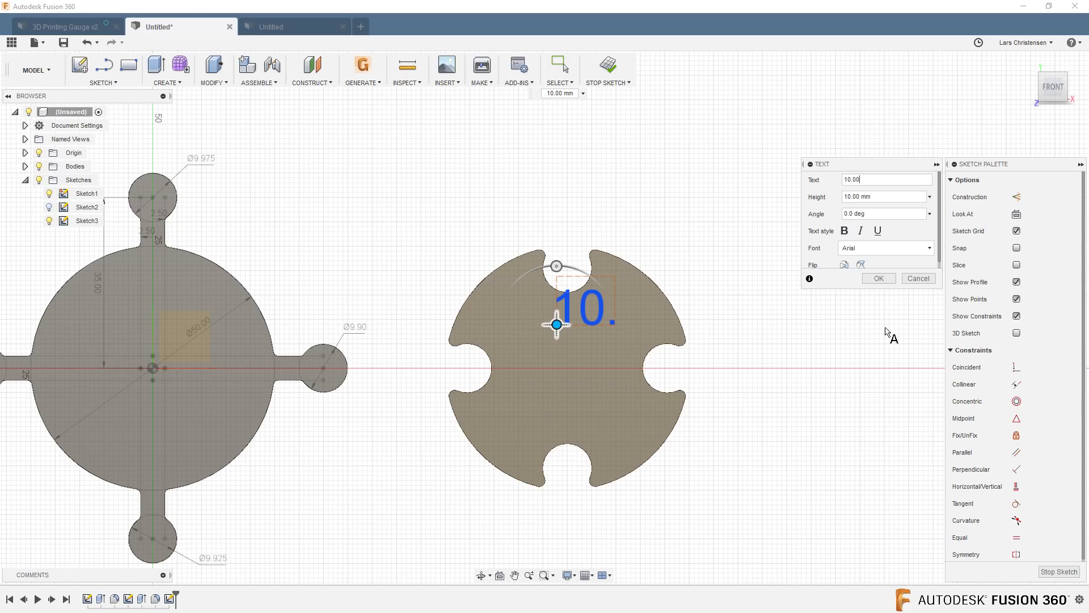
pyautogui.write('0')
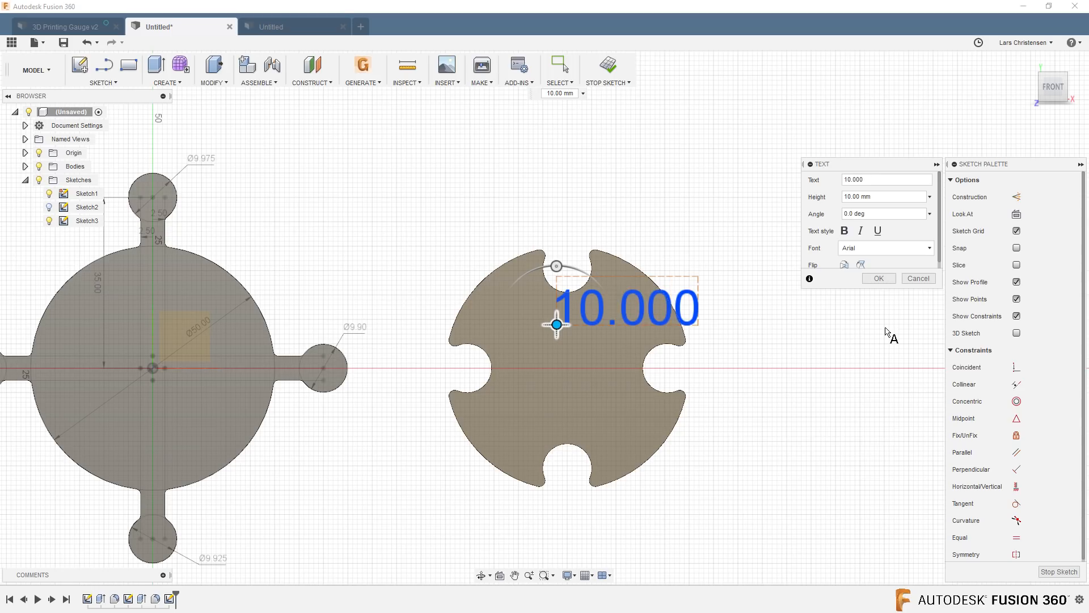
# Step: Set the 10.000 text height to 6 mm and position the text centred just below the socket disc's upper socket
pyautogui.moveTo(879, 196); pyautogui.dragTo(815, 194)
pyautogui.write('8')
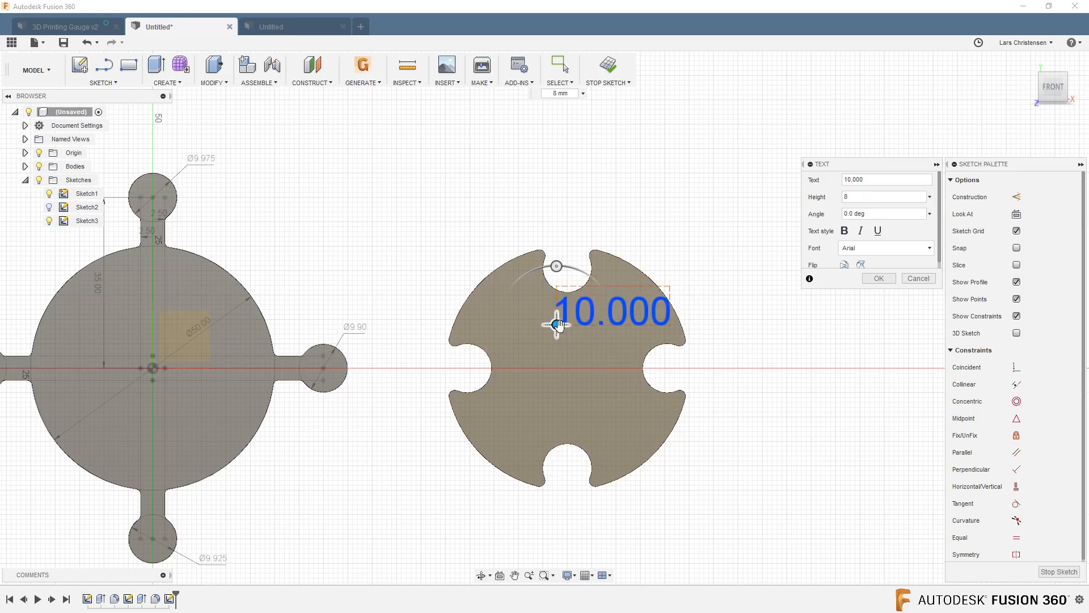
pyautogui.moveTo(556, 324); pyautogui.dragTo(519, 330)
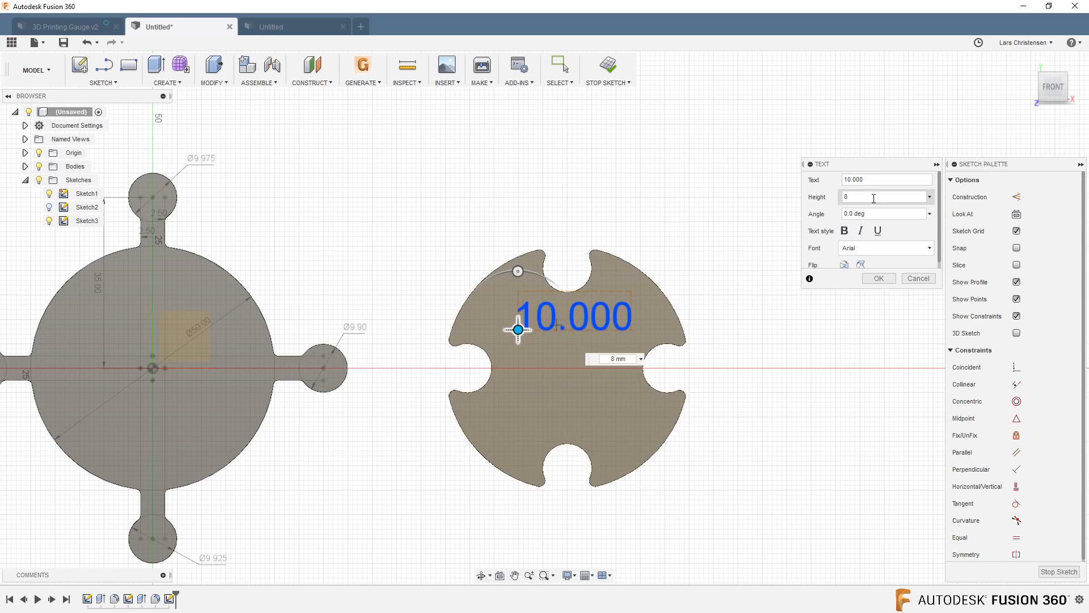
pyautogui.moveTo(873, 198); pyautogui.dragTo(803, 190)
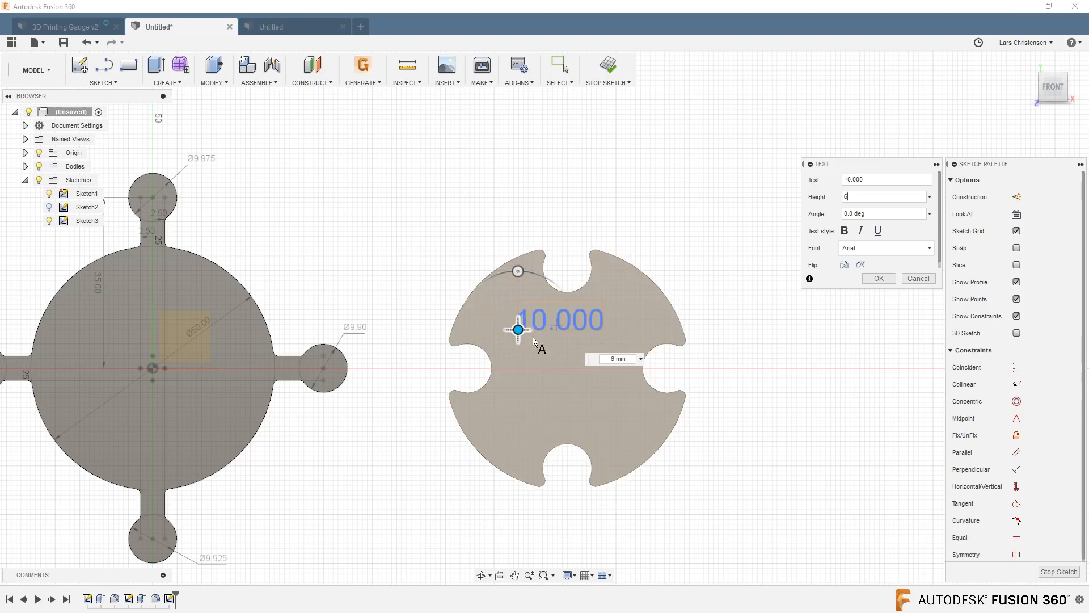
pyautogui.moveTo(518, 329); pyautogui.dragTo(530, 320)
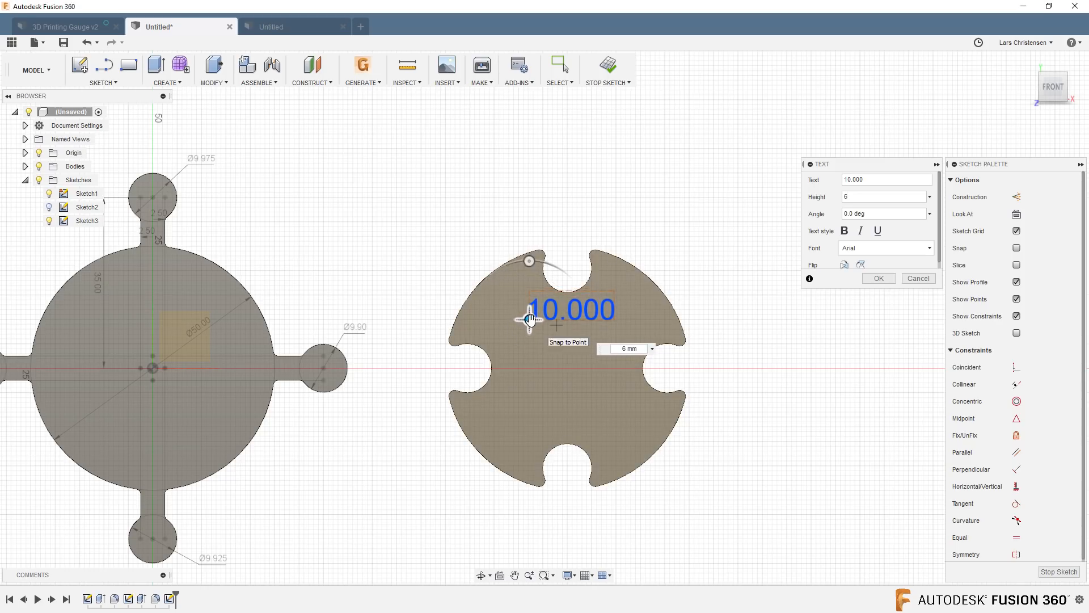
pyautogui.click(878, 279)
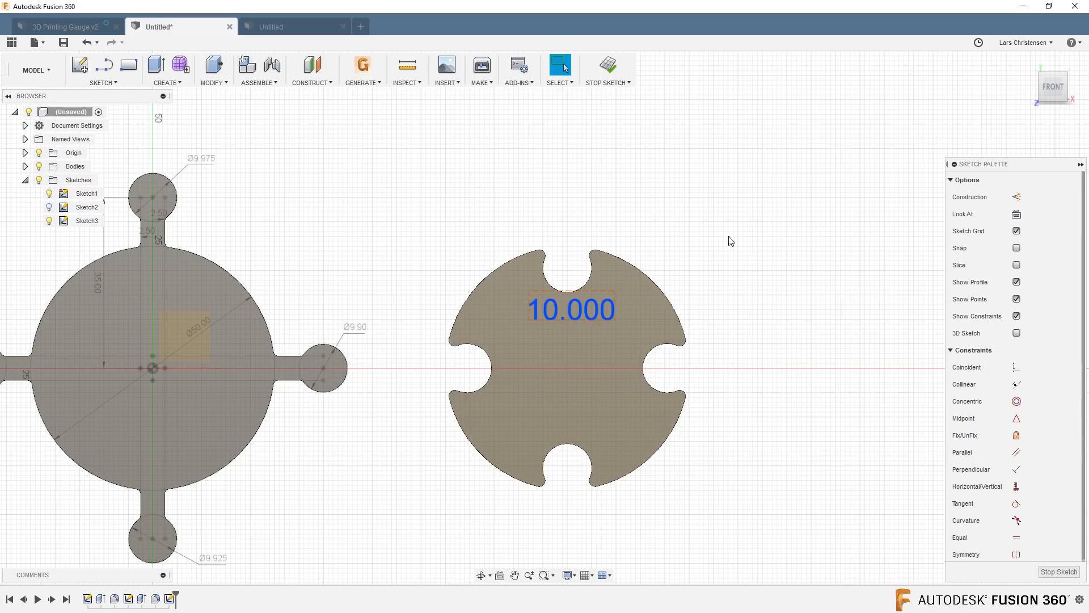
# Step: Extrude the 10.000 text by -0.05 mm to engrave it into the socket disc's face
pyautogui.press('q')
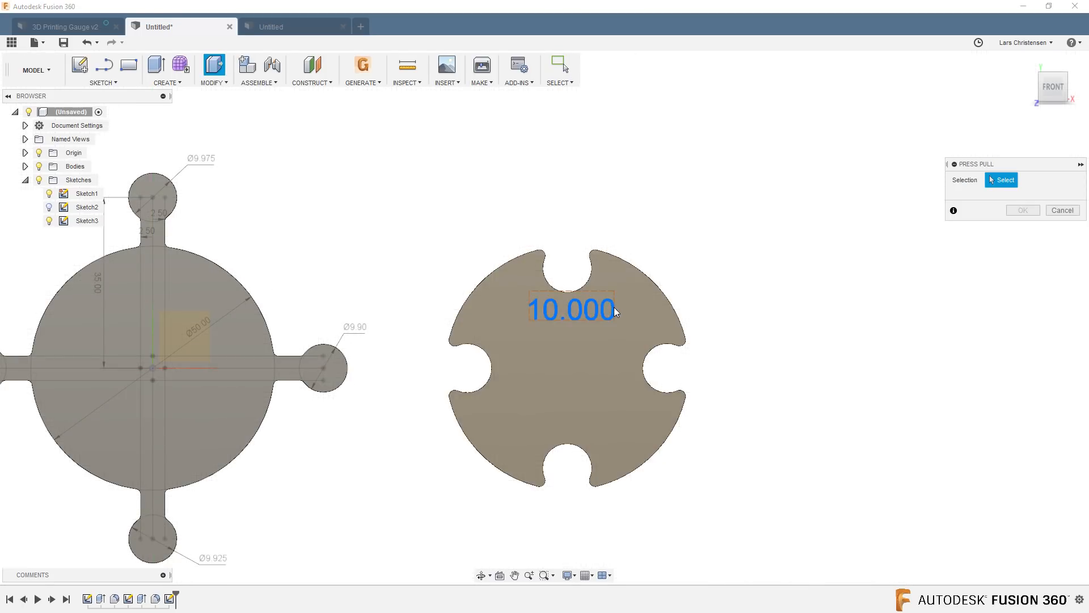
pyautogui.click(614, 307)
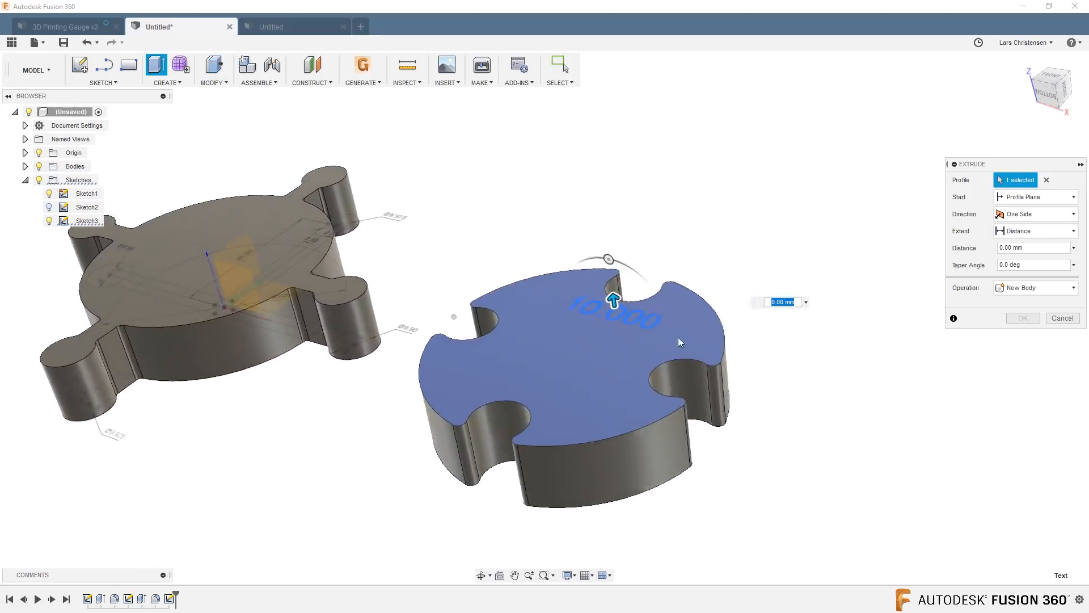
pyautogui.moveTo(614, 300); pyautogui.dragTo(583, 220)
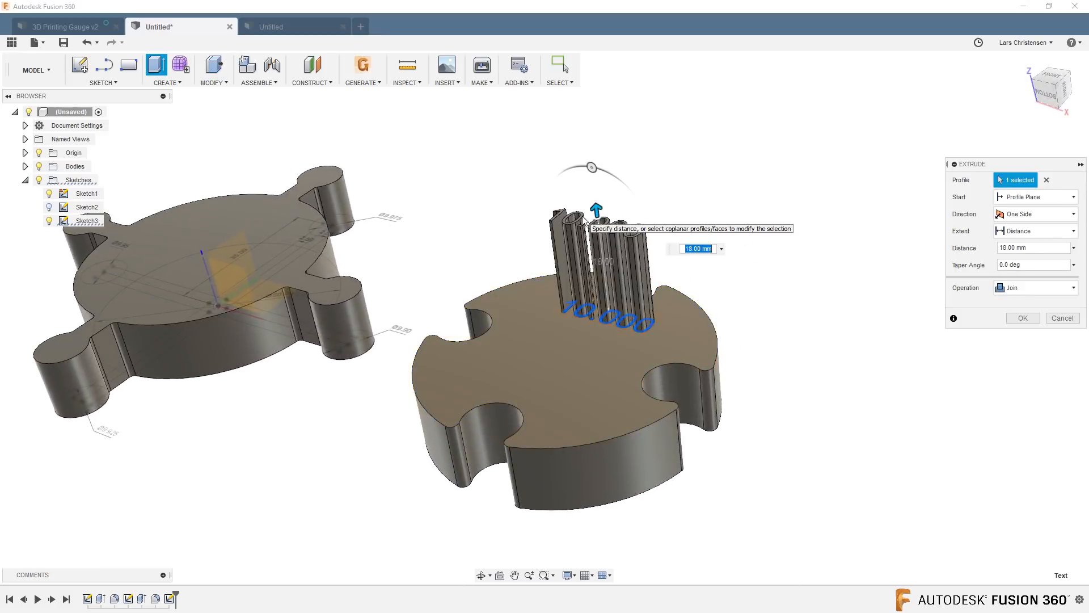
pyautogui.write('-')
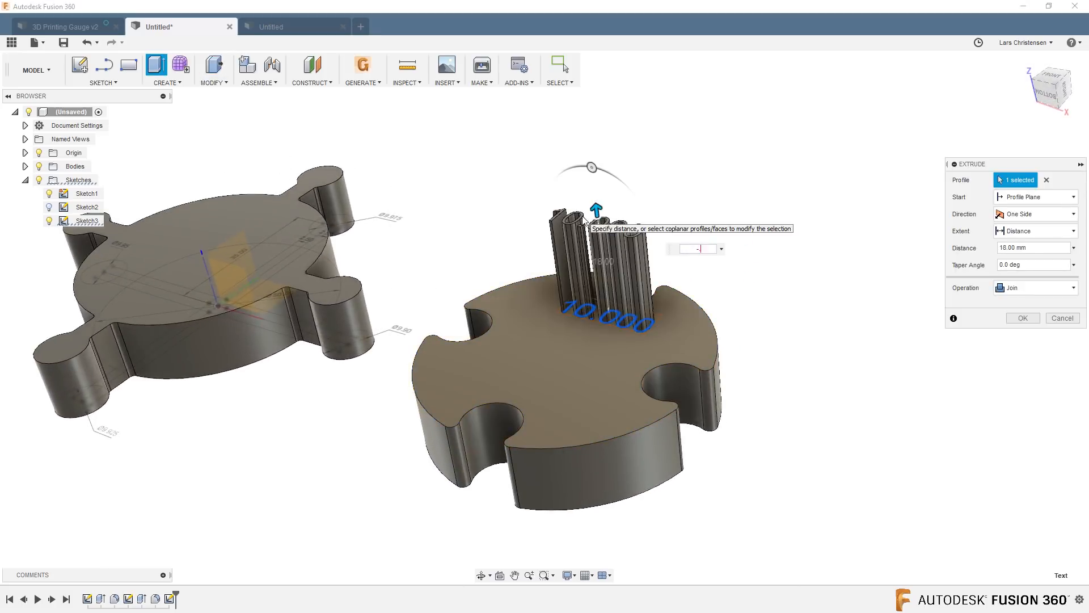
pyautogui.write('.05')
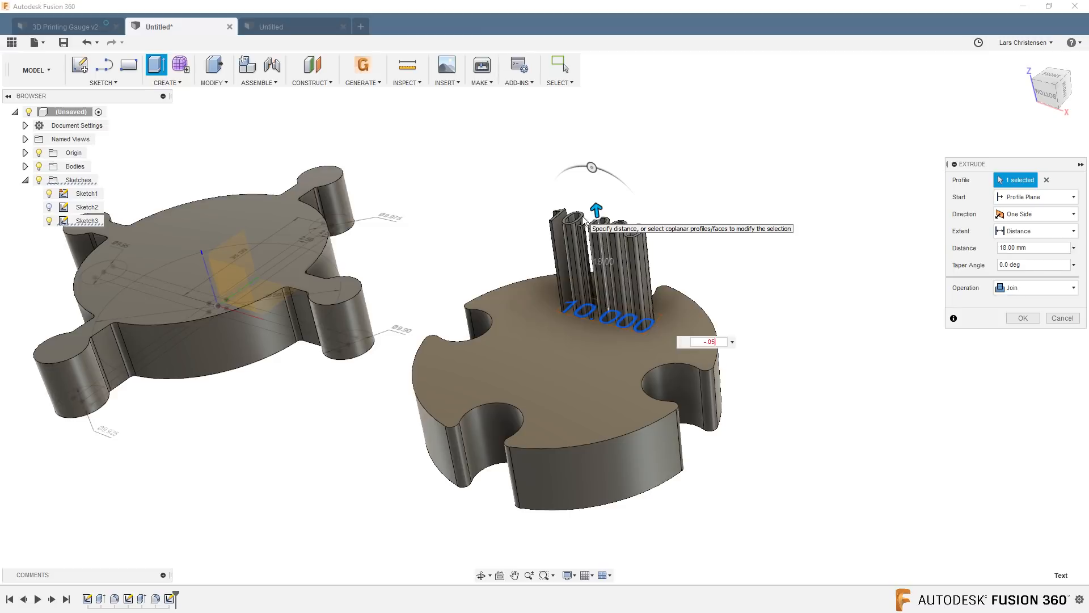
pyautogui.press('Return')
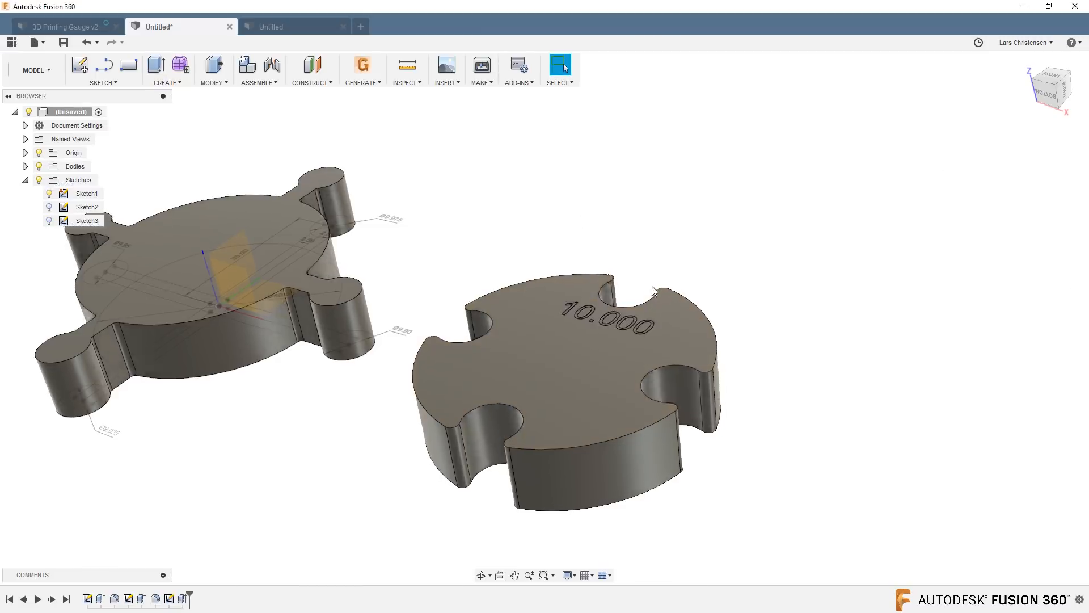
# Step: Edit the text's cut extrusion and set its distance to -0.5 mm
pyautogui.scroll(5, 658, 317)
pyautogui.keyDown('shift'); pyautogui.moveTo(645, 365); pyautogui.dragTo(687, 257, button='middle'); pyautogui.keyUp('shift')
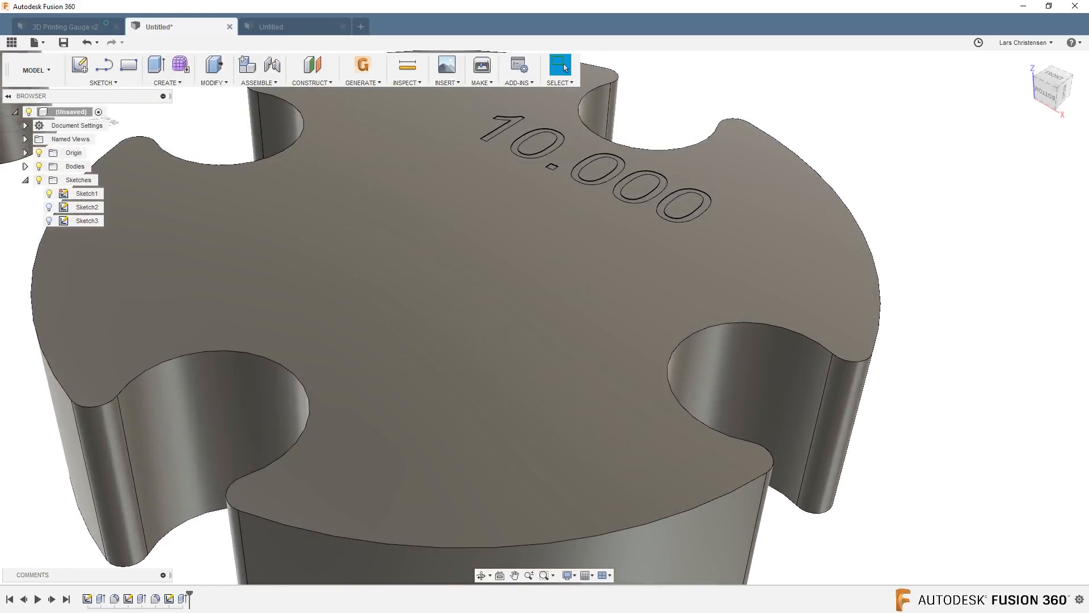
pyautogui.rightClick(182, 599)
pyautogui.click(203, 501)
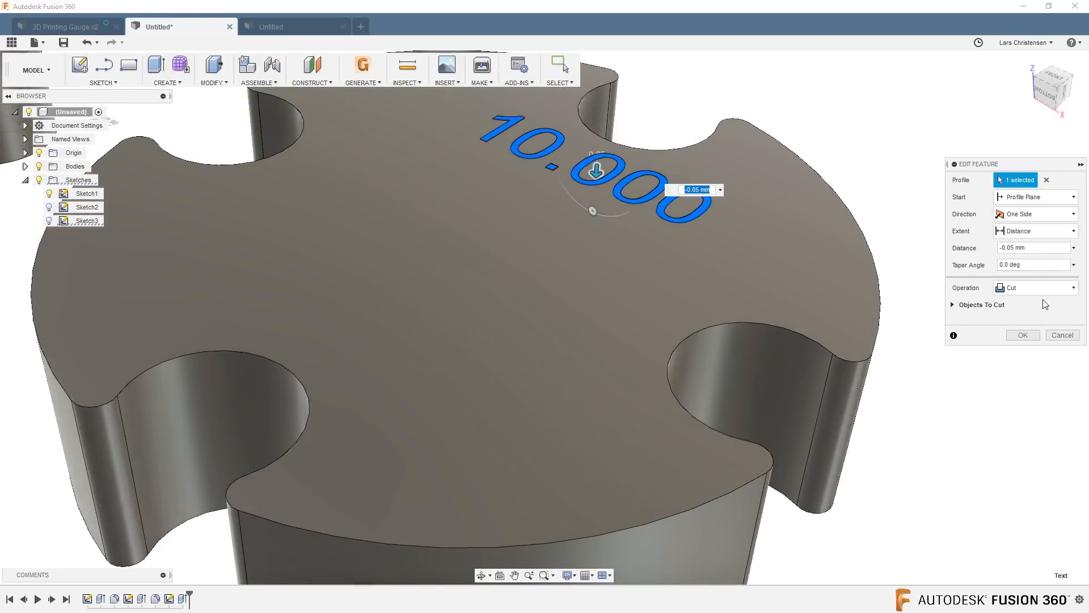
pyautogui.moveTo(1038, 248); pyautogui.dragTo(952, 254)
pyautogui.write('-.5')
pyautogui.press('Return')
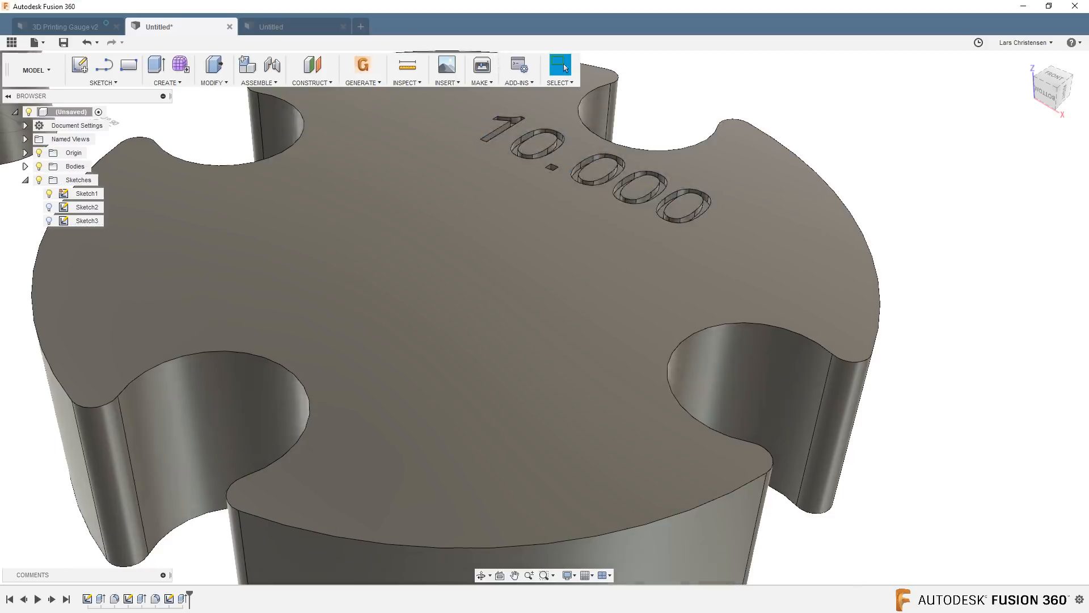
# Step: Look over the engraved socket disc, then switch to the 3D Printing Gauge v2 design to compare its labels
pyautogui.scroll(-5, 713, 314)
pyautogui.keyDown('shift'); pyautogui.moveTo(714, 315); pyautogui.dragTo(619, 351, button='middle'); pyautogui.keyUp('shift')
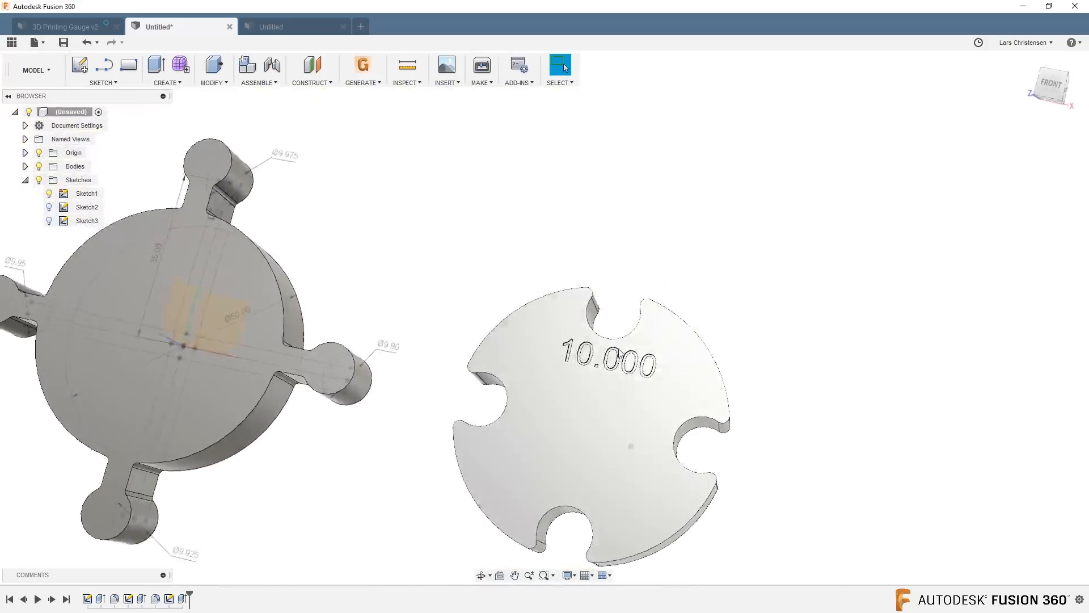
pyautogui.scroll(-3, 621, 354)
pyautogui.click(67, 28)
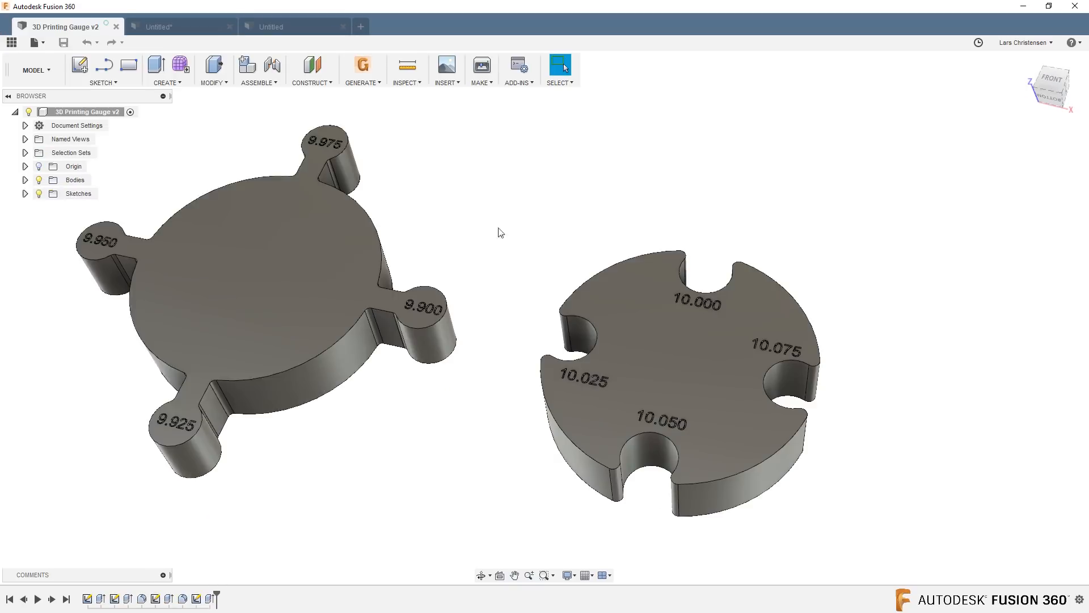